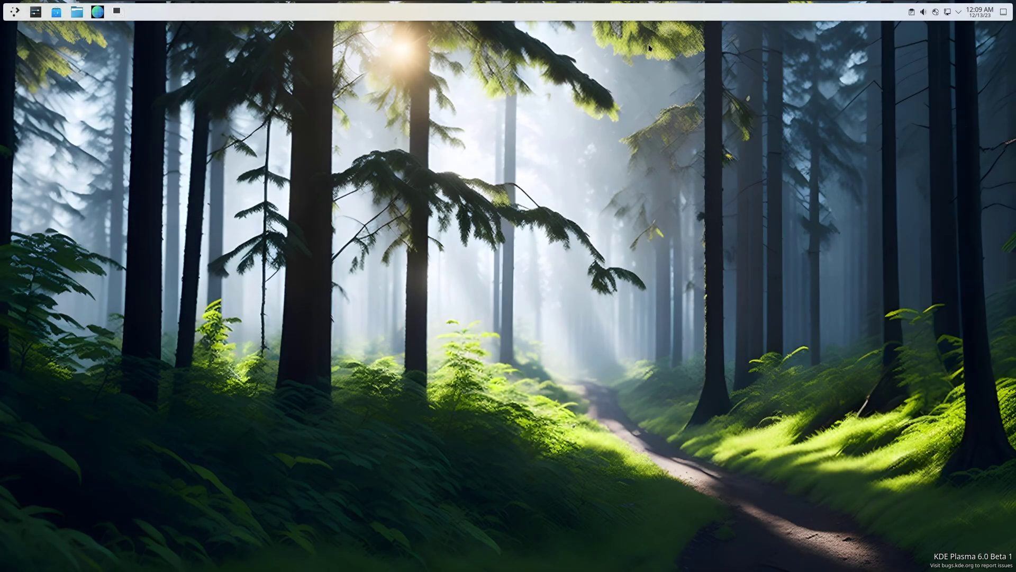
Step: Enter desktop edit mode and try the top panel on the bottom screen edge
right_click(351, 17)
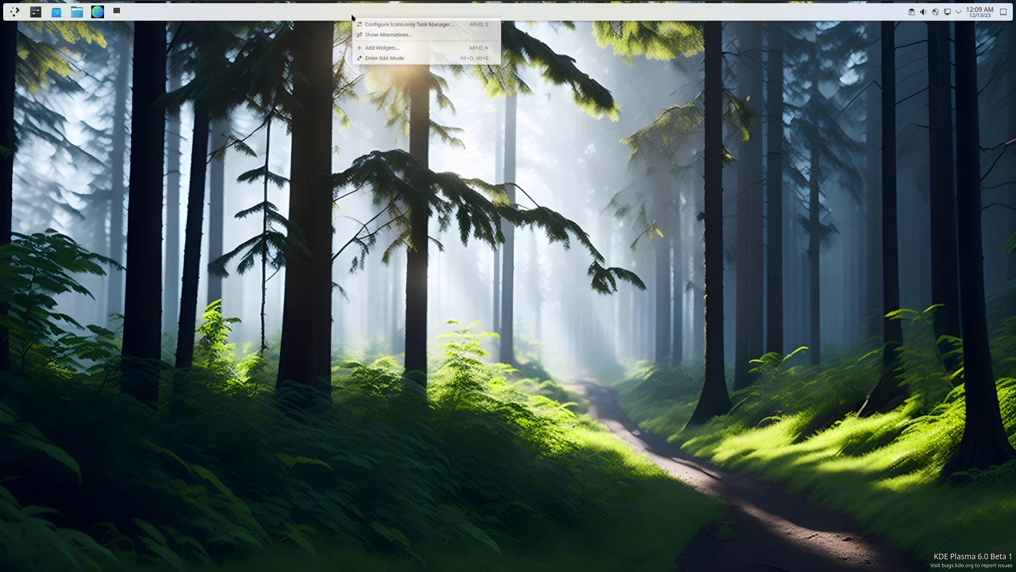
left_click(397, 59)
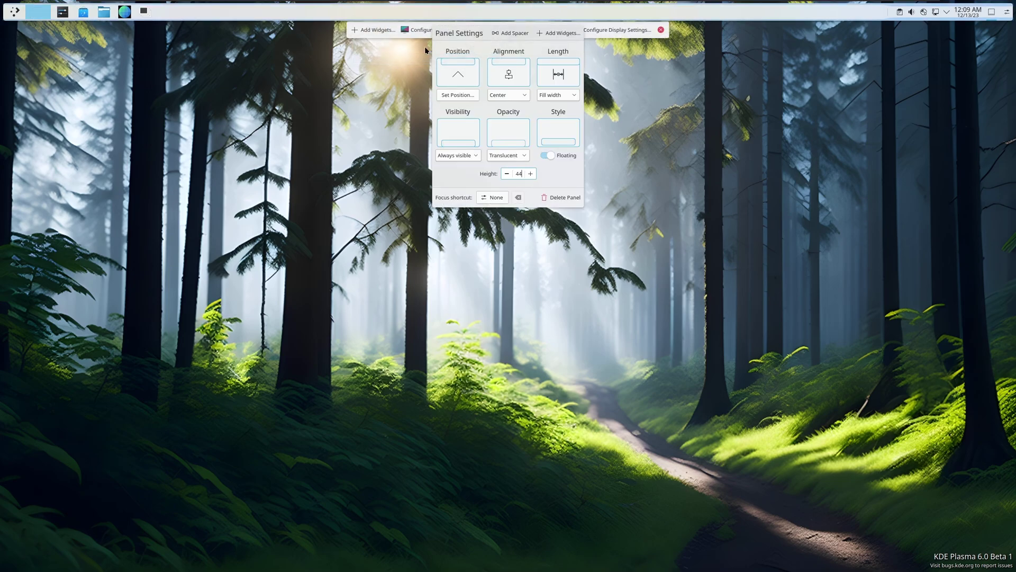
left_click(453, 96)
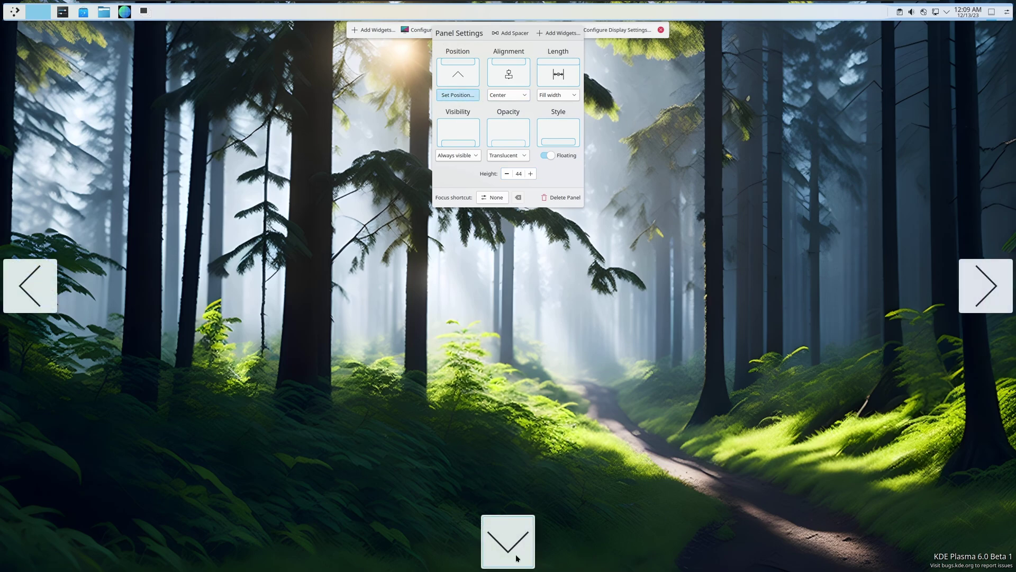
left_click(513, 536)
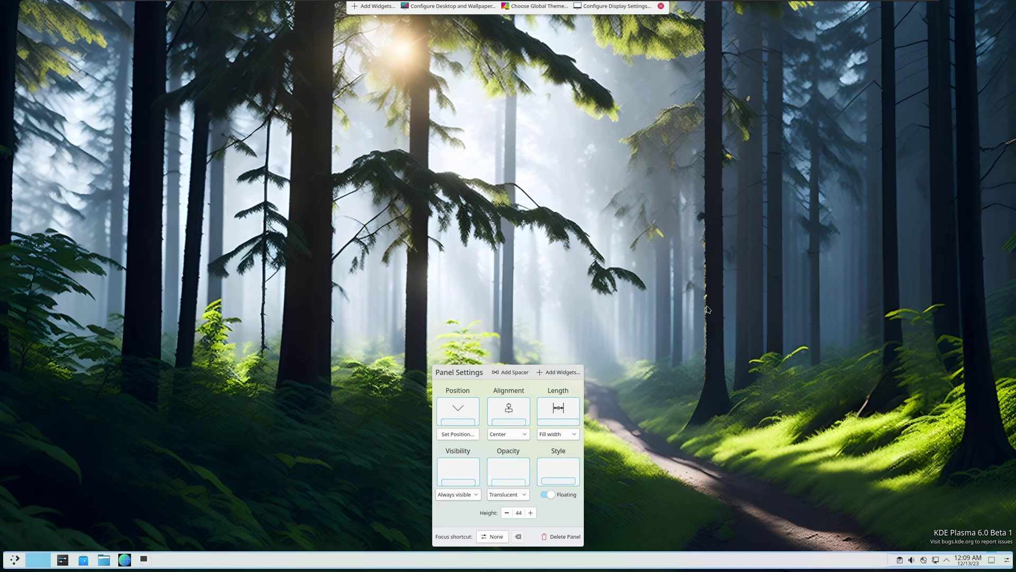
Step: Move the panel back to the top edge
left_click(458, 434)
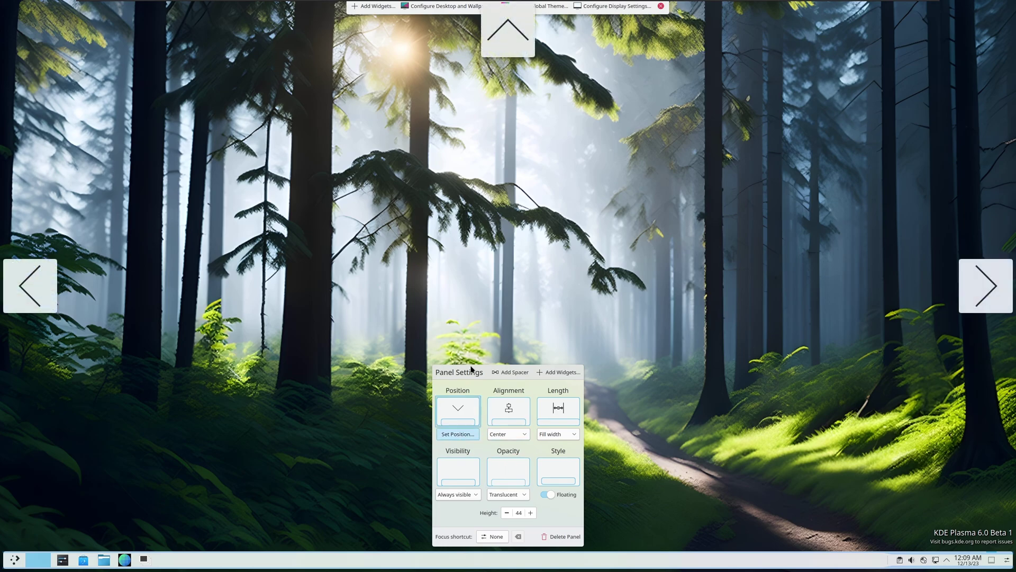
left_click(506, 32)
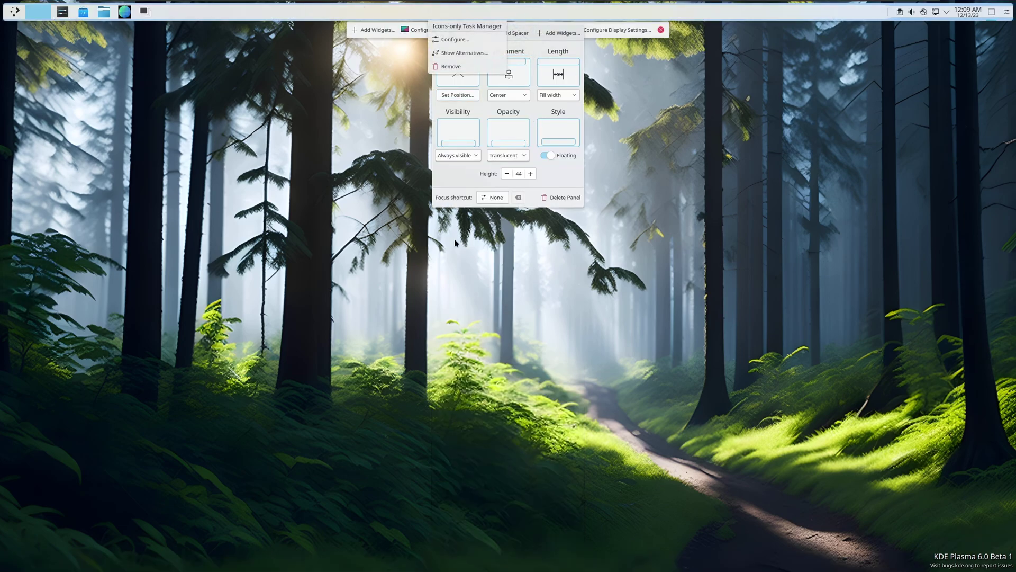
Step: Lower the panel height to 32 then 34, and keep its opacity Translucent
left_click(507, 174)
left_click(508, 173)
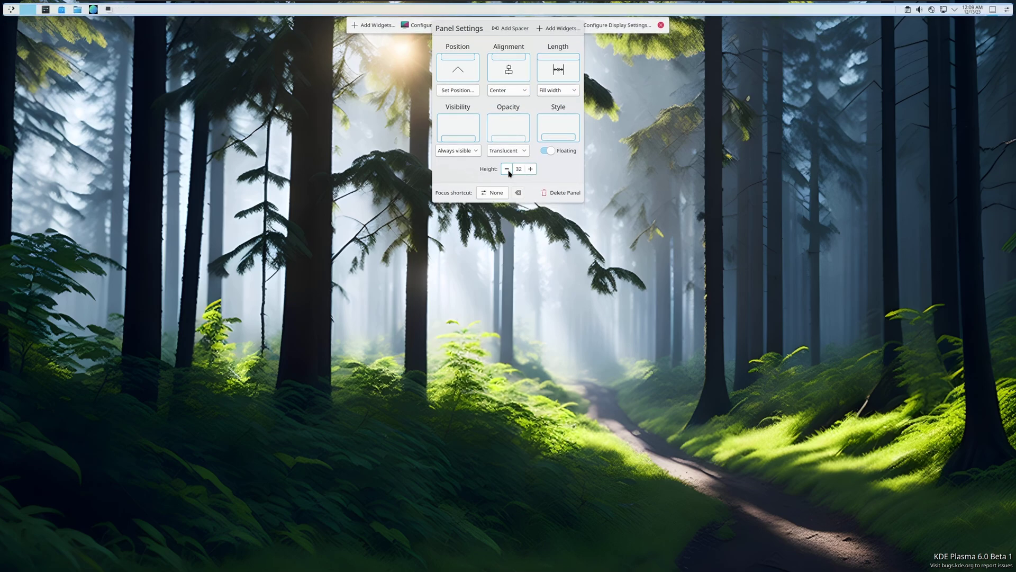
left_click(531, 169)
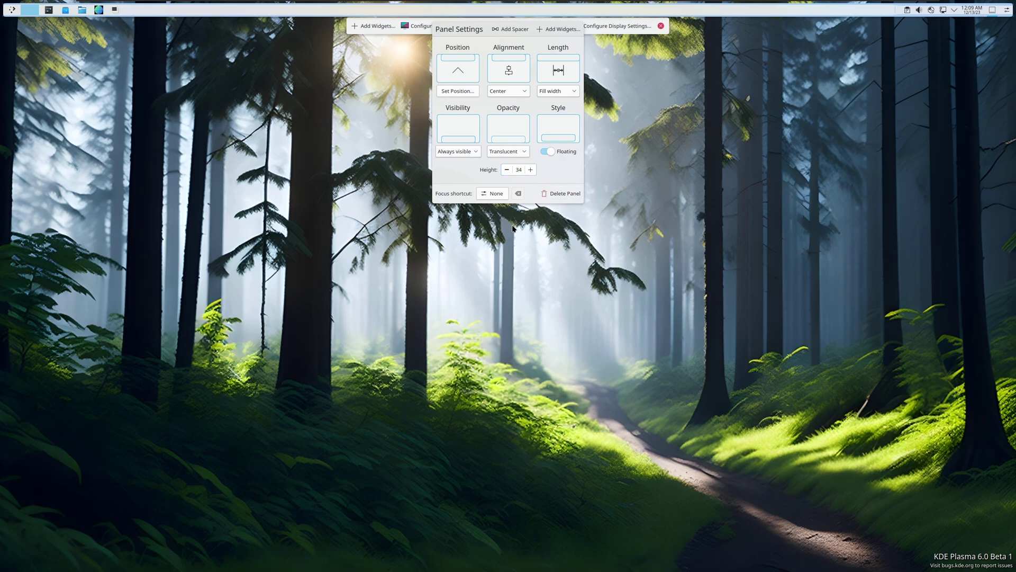
left_click(506, 152)
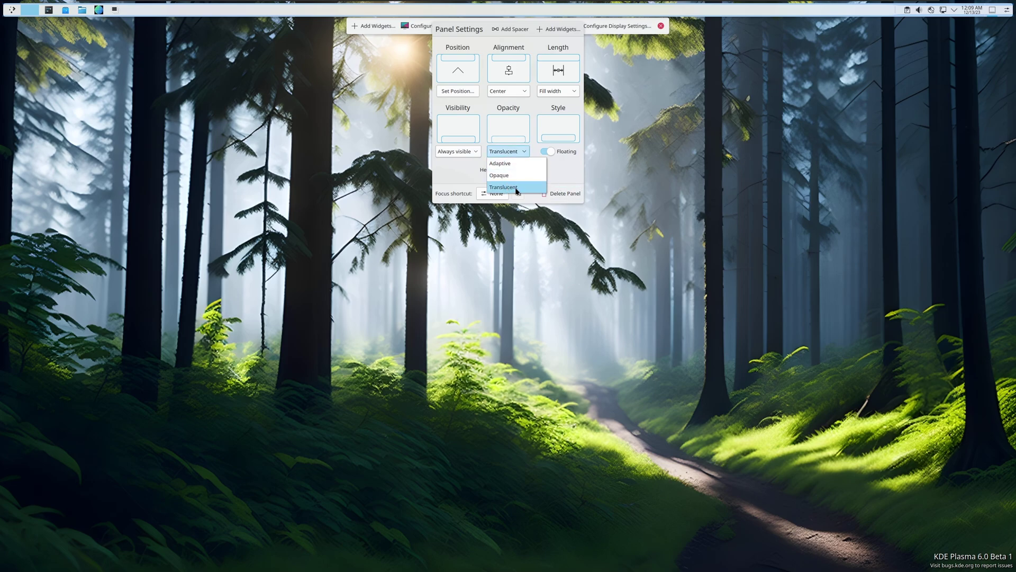
left_click(570, 176)
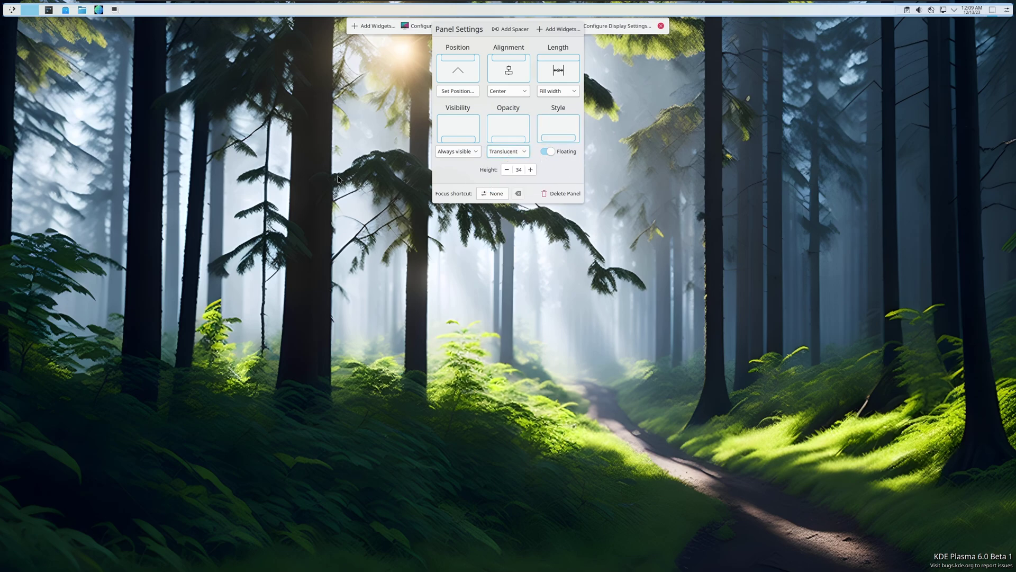
mouse_move(87, 11)
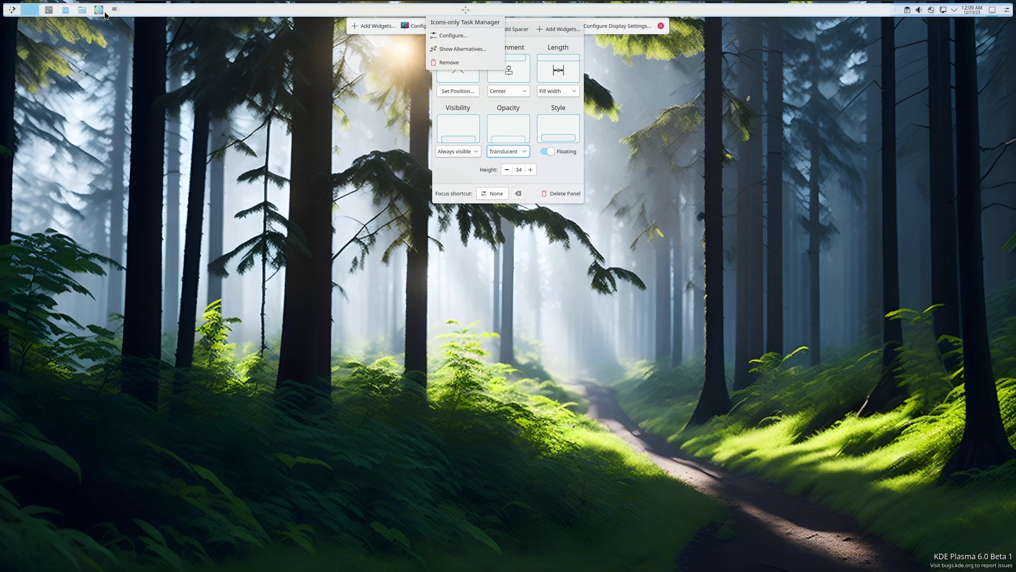
Step: Remove the Icons-only Task Manager and Pager widgets from the top panel
left_click(465, 64)
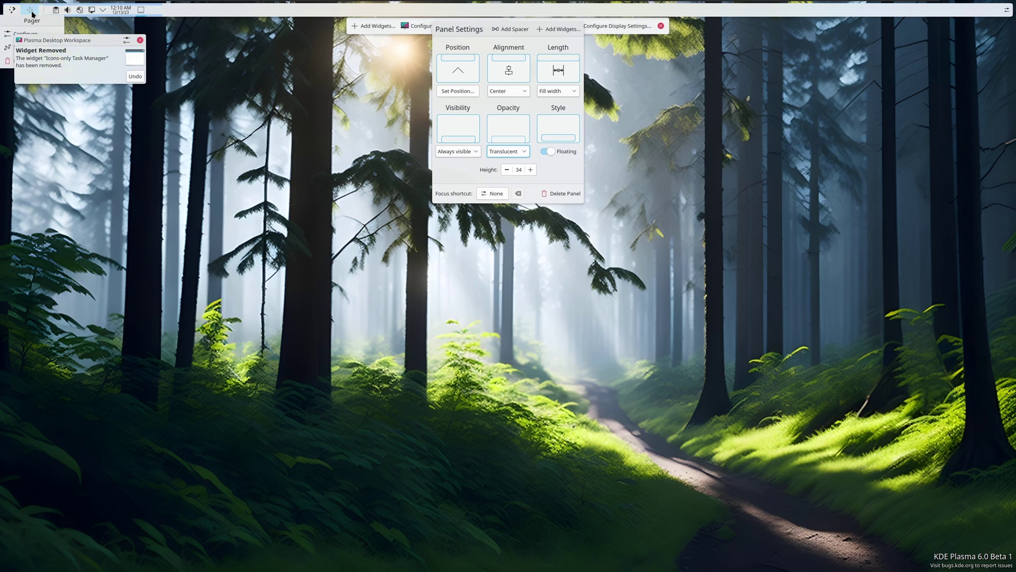
left_click(8, 64)
left_click(141, 39)
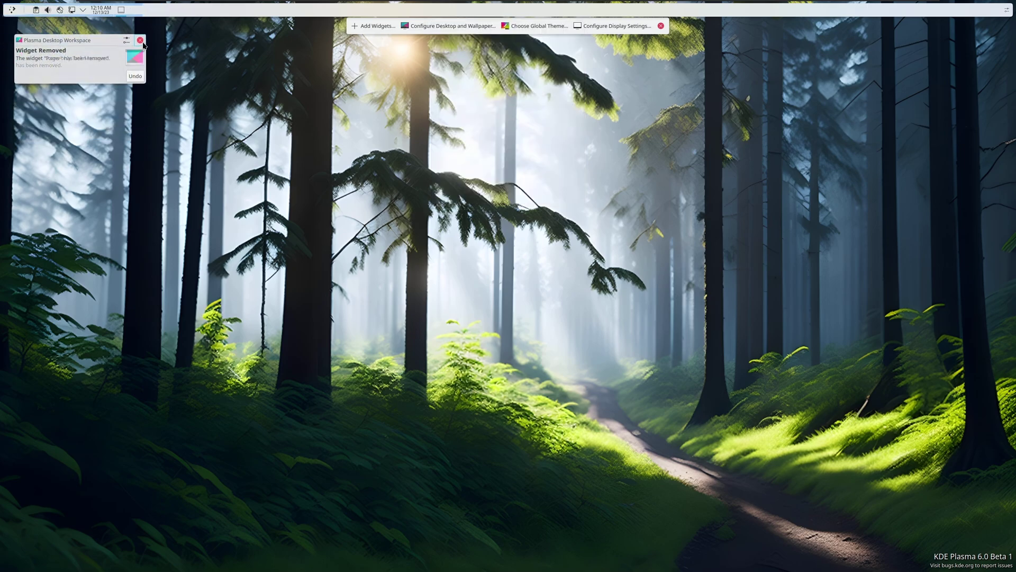
left_click(142, 40)
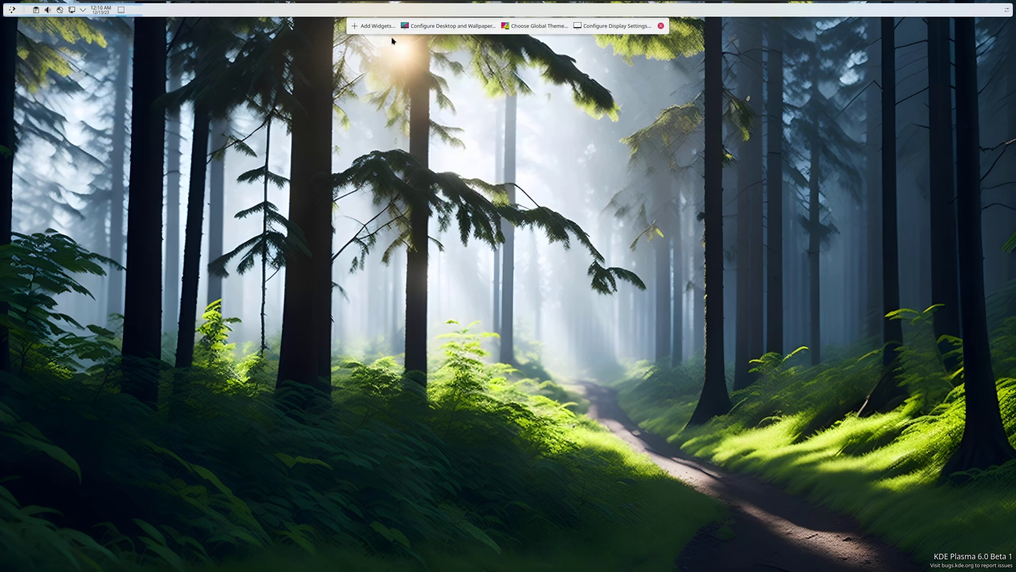
Step: Push the system tray and clock to the panel's right end and leave edit mode
right_click(450, 37)
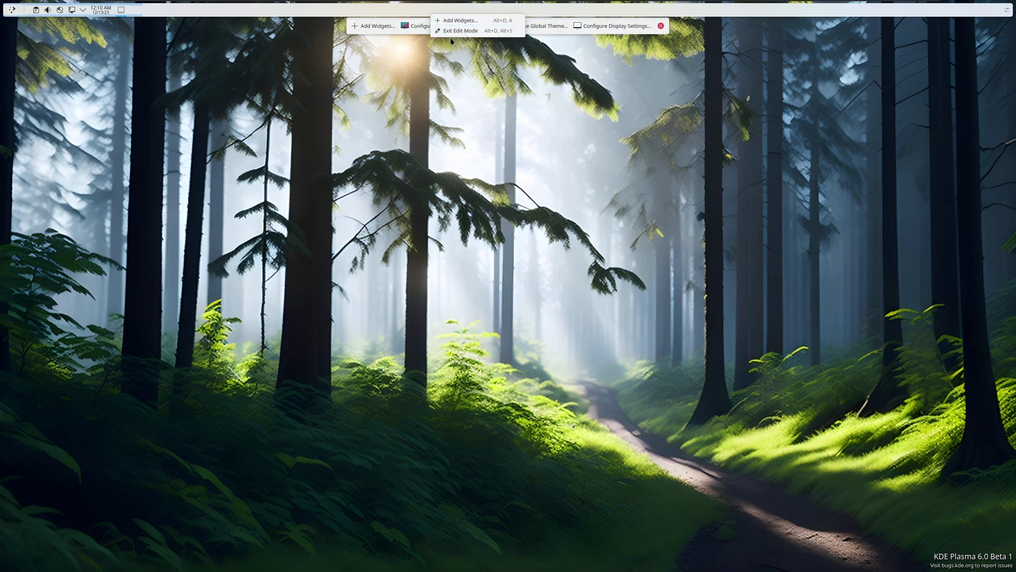
left_click(450, 10)
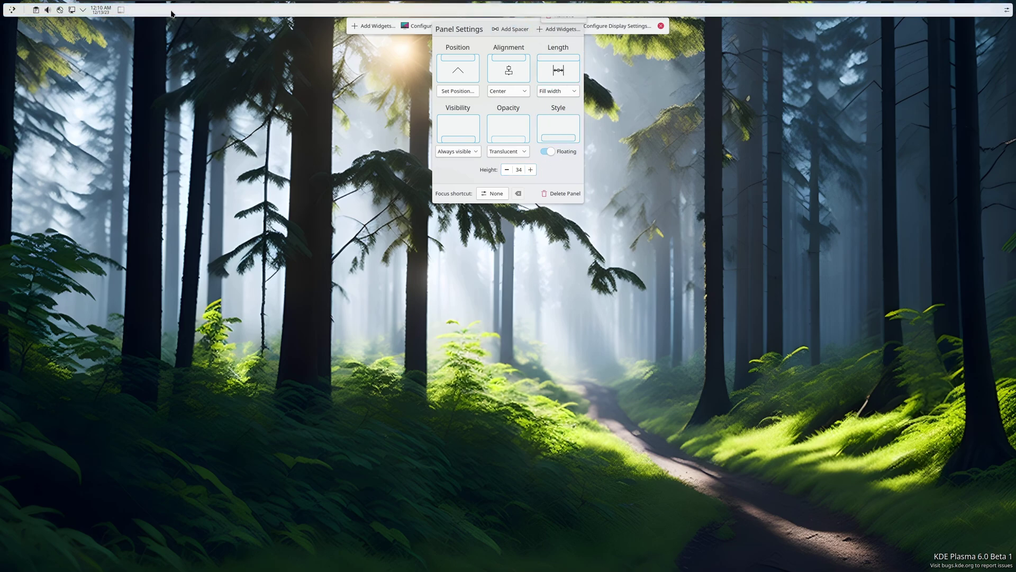
left_click_drag(188, 18, 37, 11)
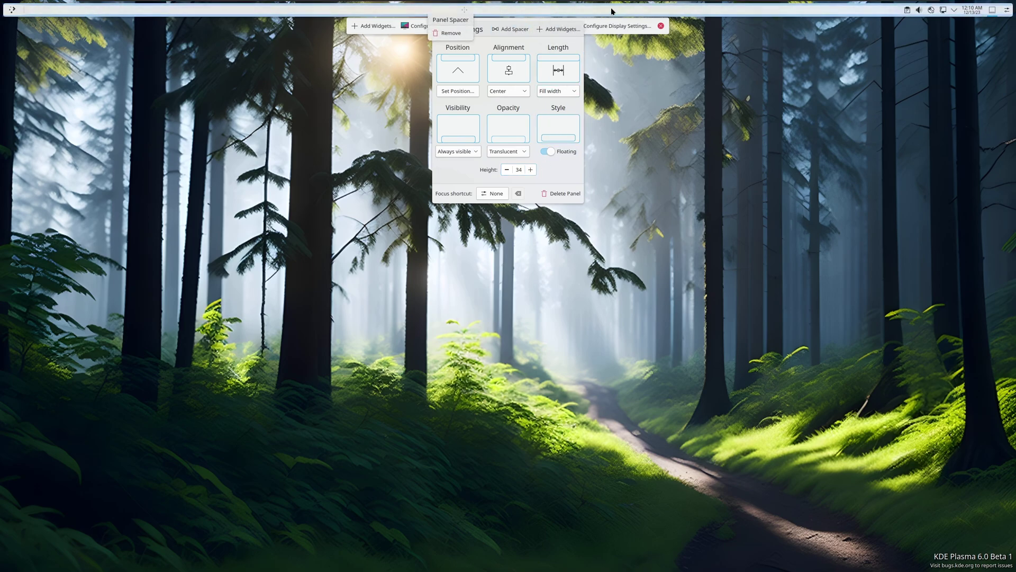
mouse_move(465, 10)
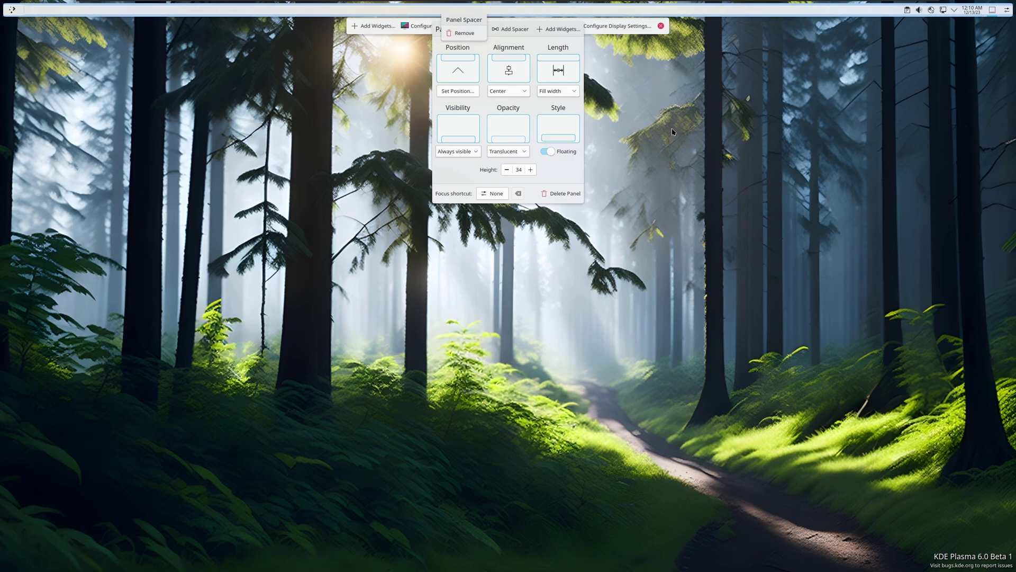
left_click(660, 26)
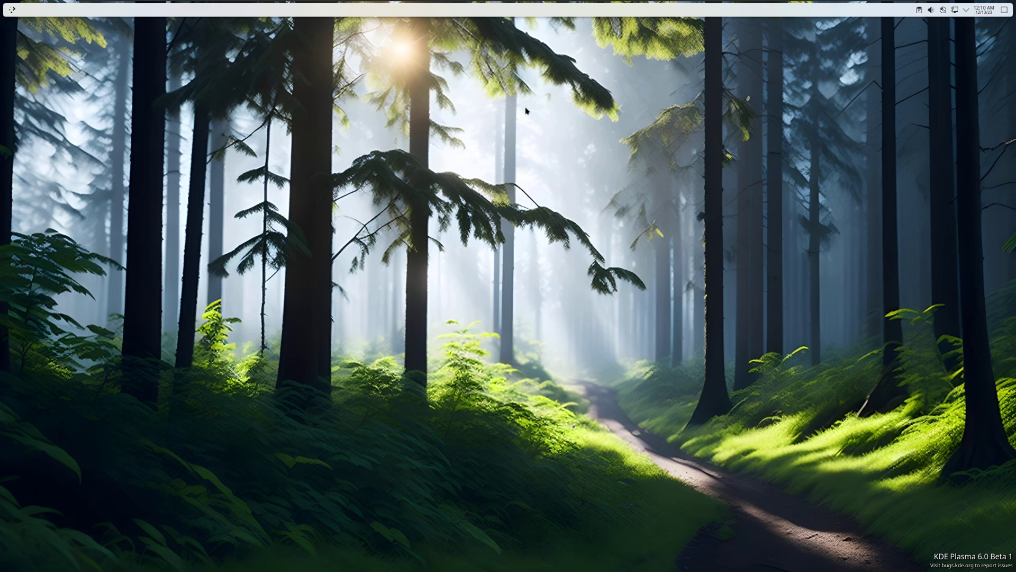
Step: Launch Konsole from the application launcher search
left_click(11, 9)
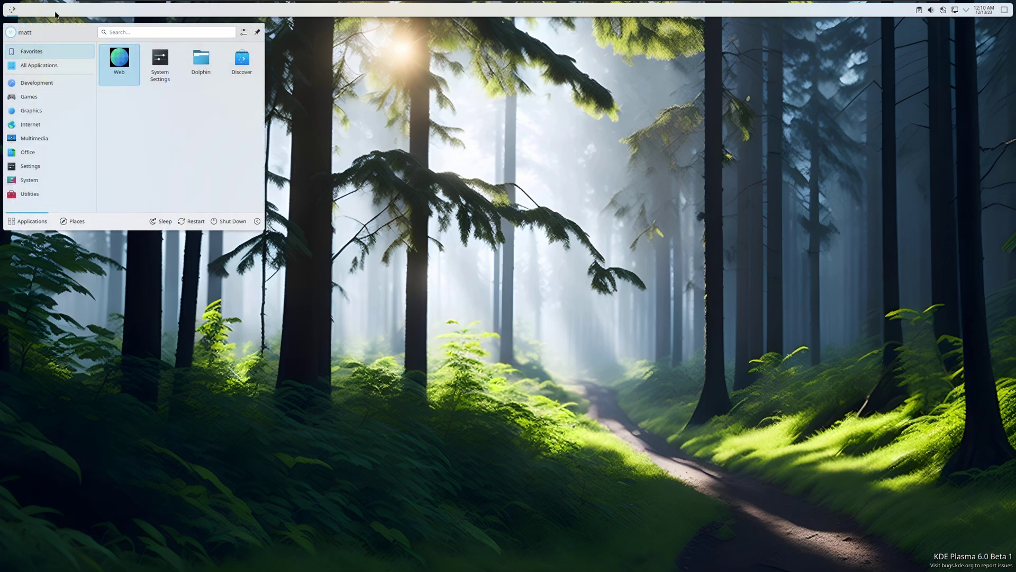
type("konsole")
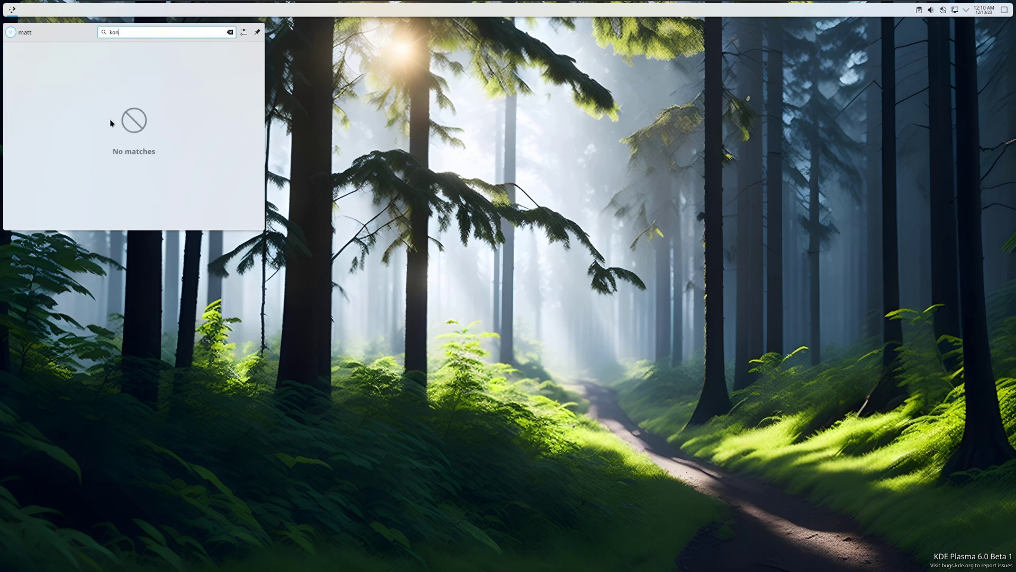
key("Return")
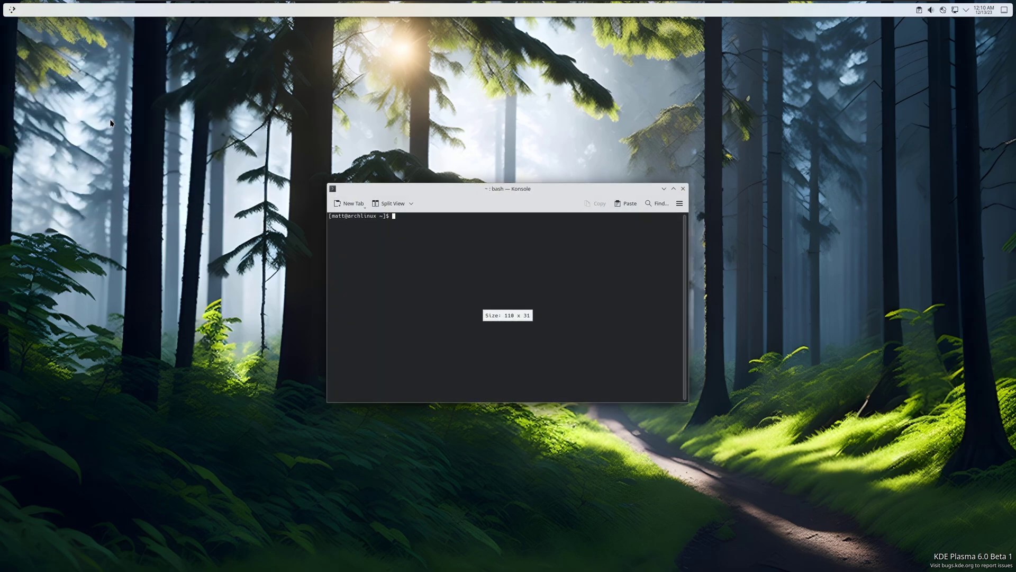
type("y")
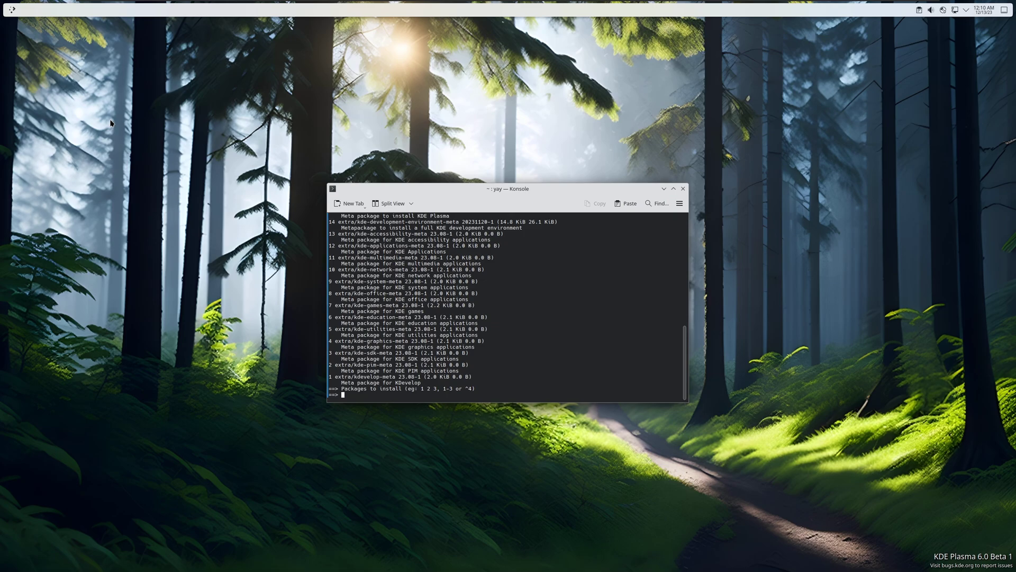
scroll(499, 317, "up", 2)
scroll(499, 317, "up", 2)
scroll(499, 316, "up", 1)
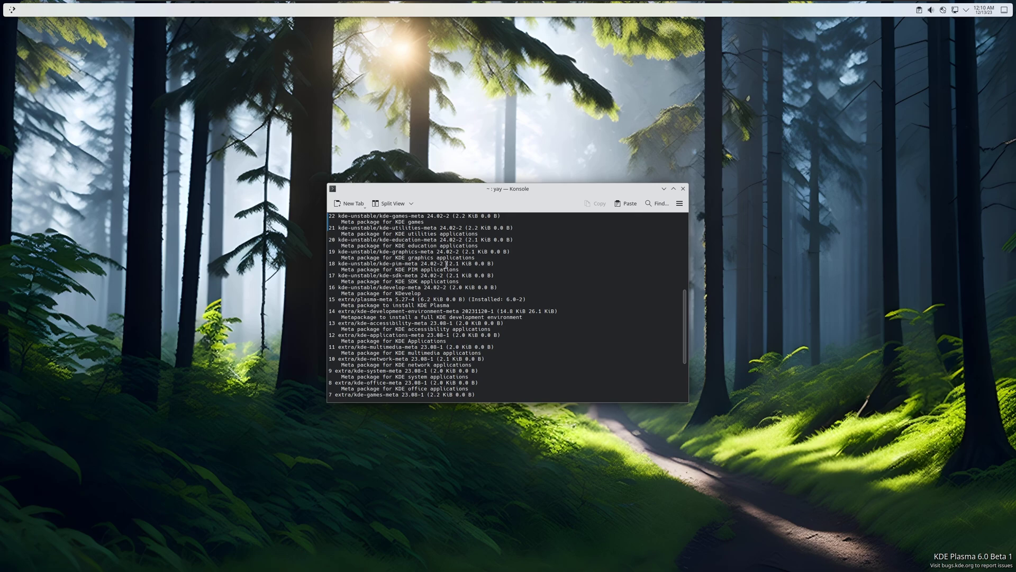
scroll(446, 264, "up", 2)
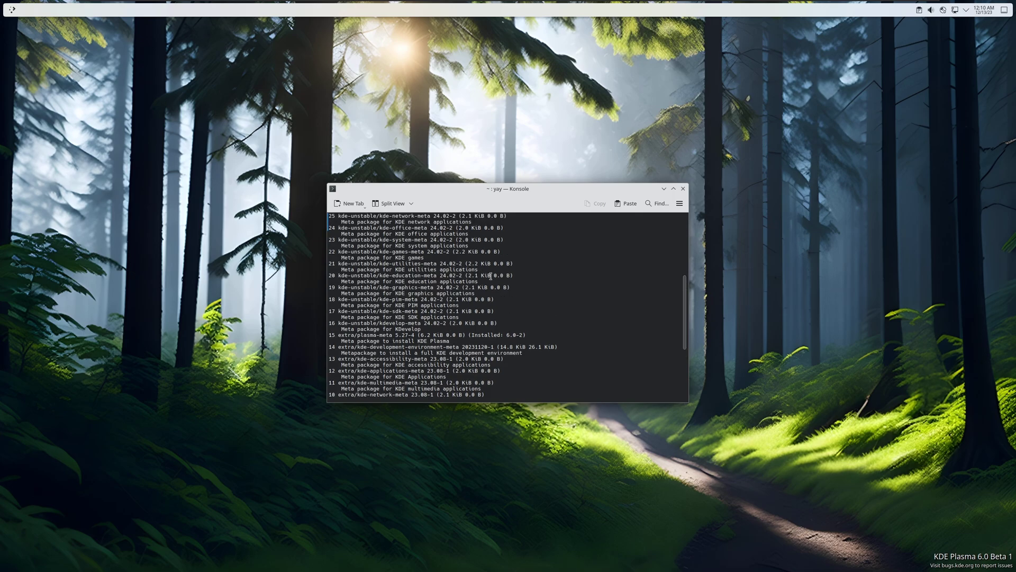
scroll(490, 275, "up", 2)
scroll(490, 275, "up", 1)
scroll(492, 275, "up", 2)
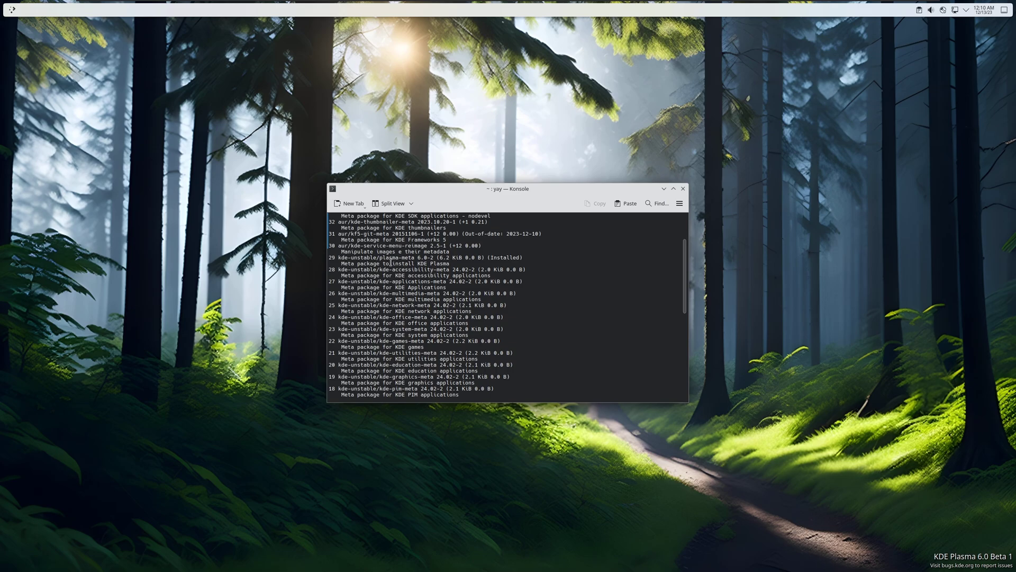
type("29")
key("Return")
key("Return")
type("y")
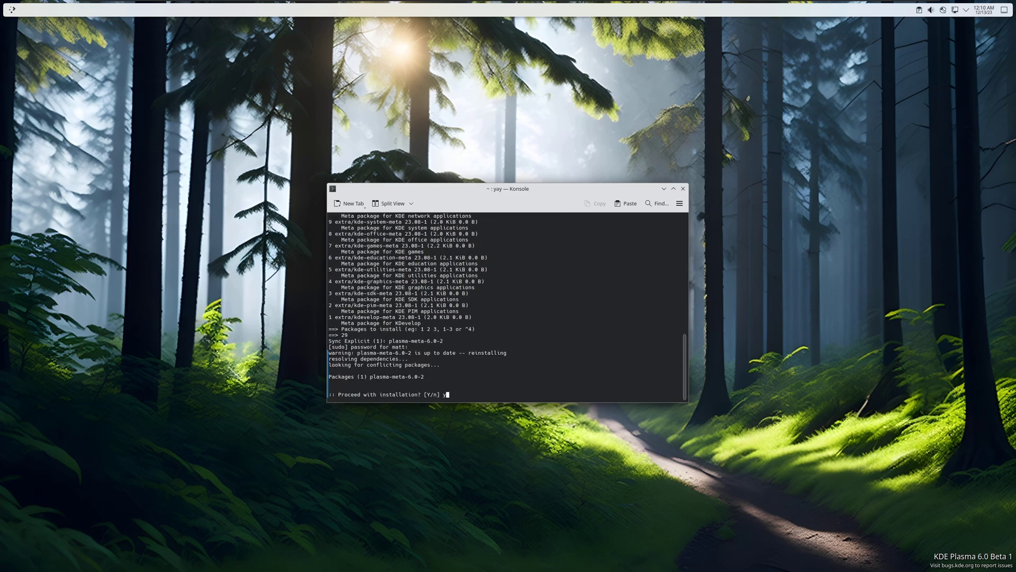
key("Return")
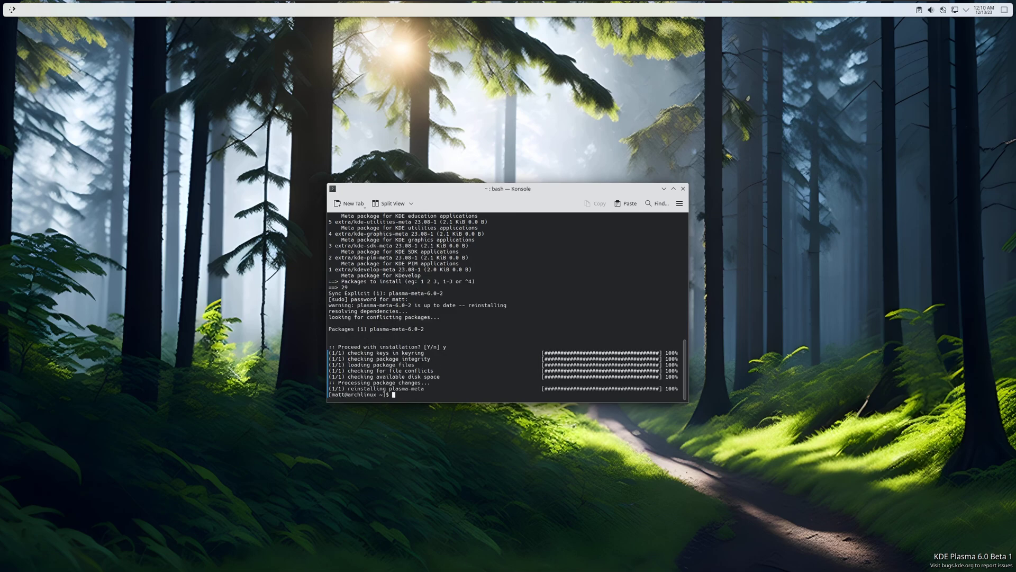
key("Up")
key("Return")
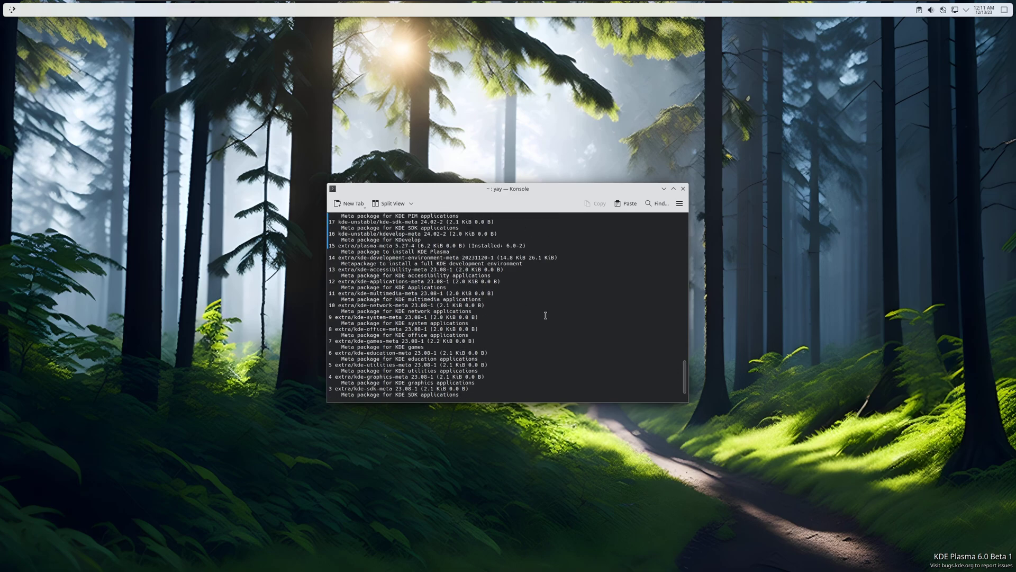
scroll(545, 316, "up", 5)
scroll(546, 315, "up", 4)
scroll(545, 315, "up", 2)
scroll(545, 316, "up", 3)
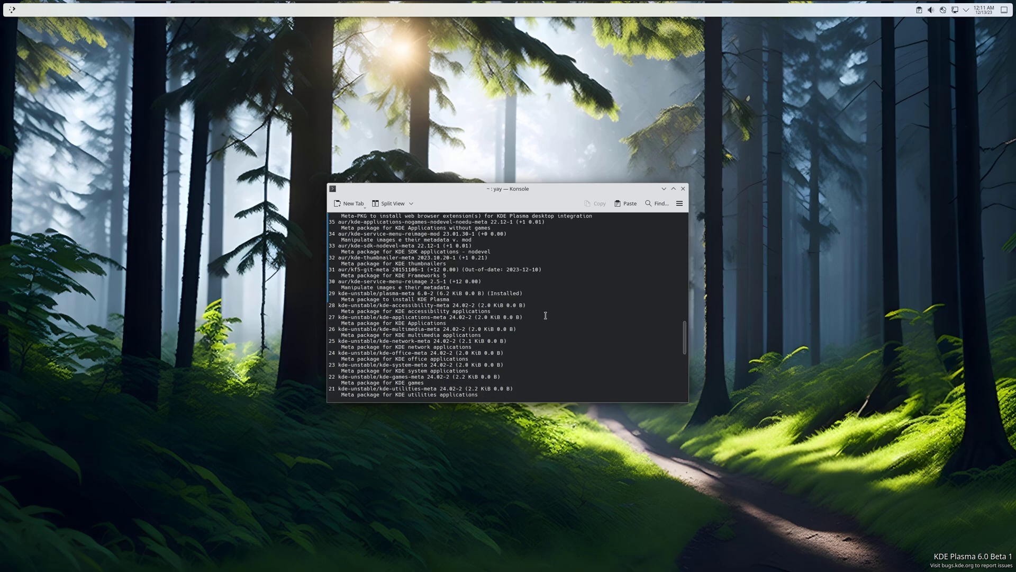
scroll(545, 316, "up", 1)
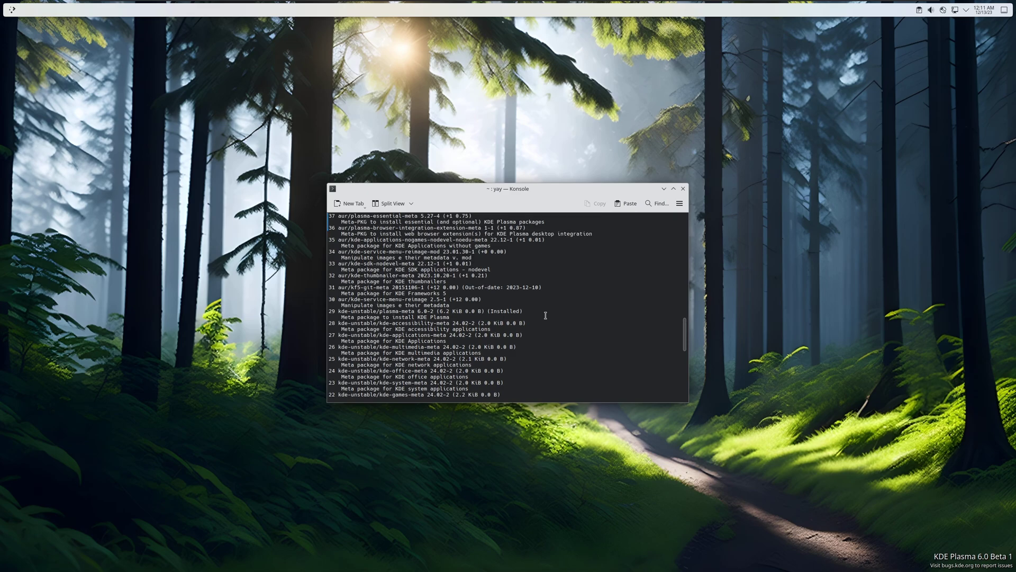
scroll(545, 315, "down", 3)
scroll(545, 315, "down", 3)
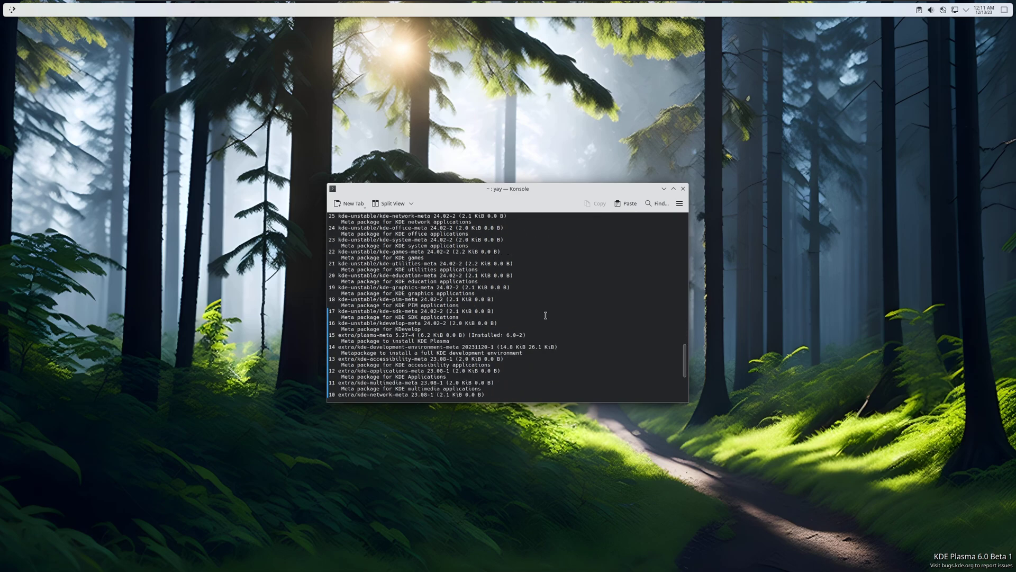
scroll(546, 316, "down", 2)
scroll(545, 316, "down", 1)
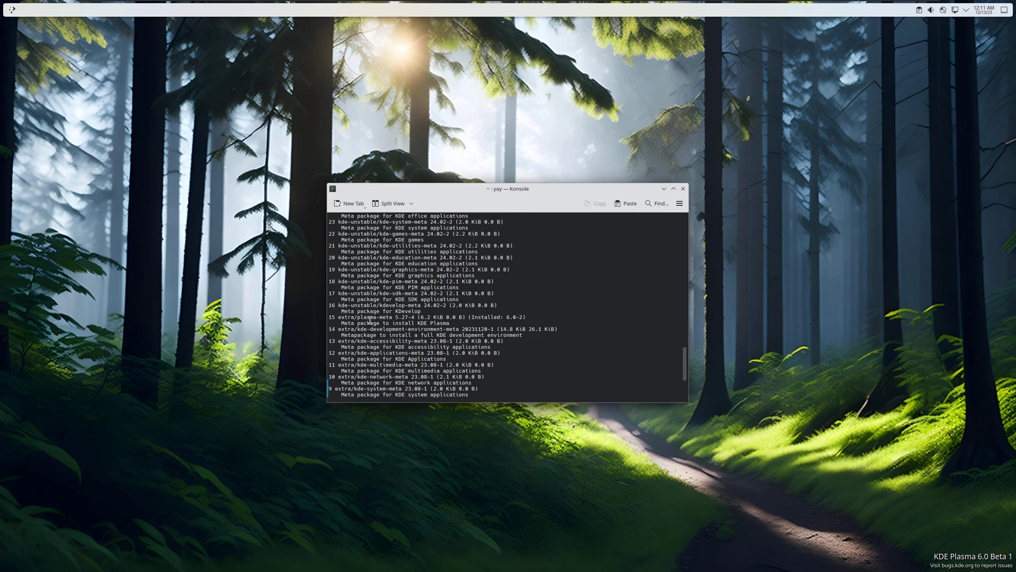
scroll(357, 307, "up", 1)
scroll(358, 307, "up", 1)
scroll(358, 307, "up", 2)
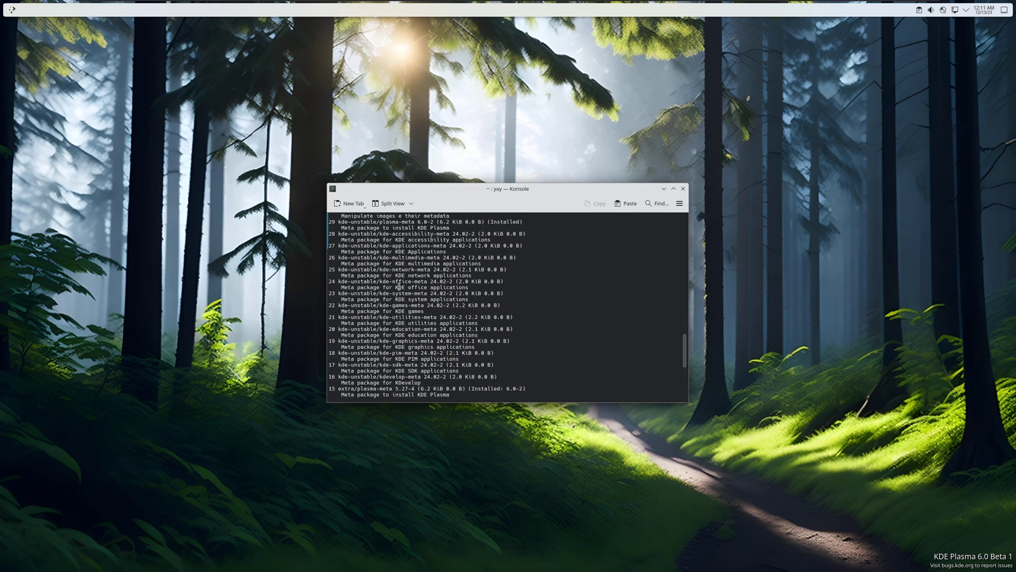
scroll(399, 286, "up", 1)
scroll(391, 270, "up", 2)
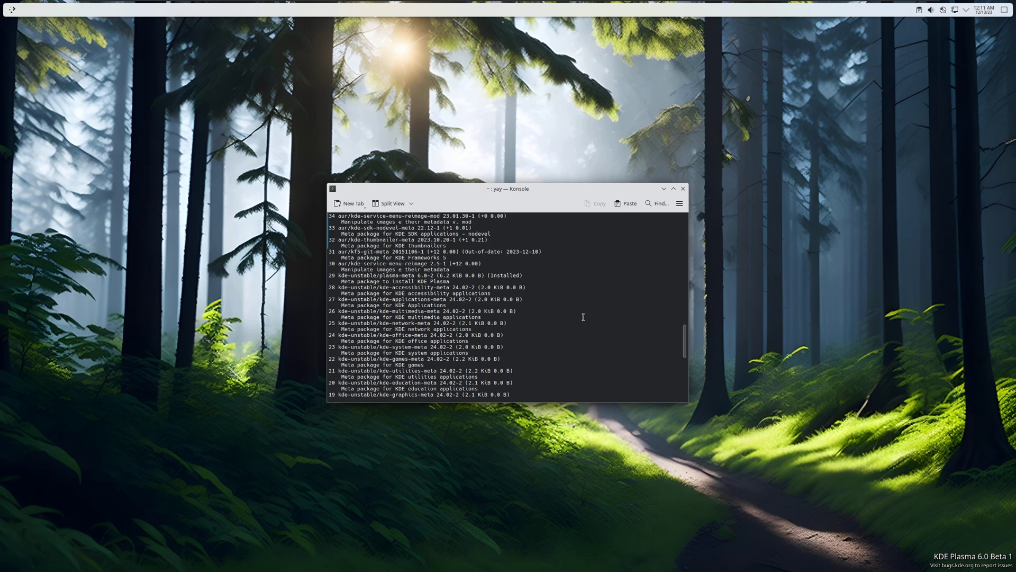
type("16-29")
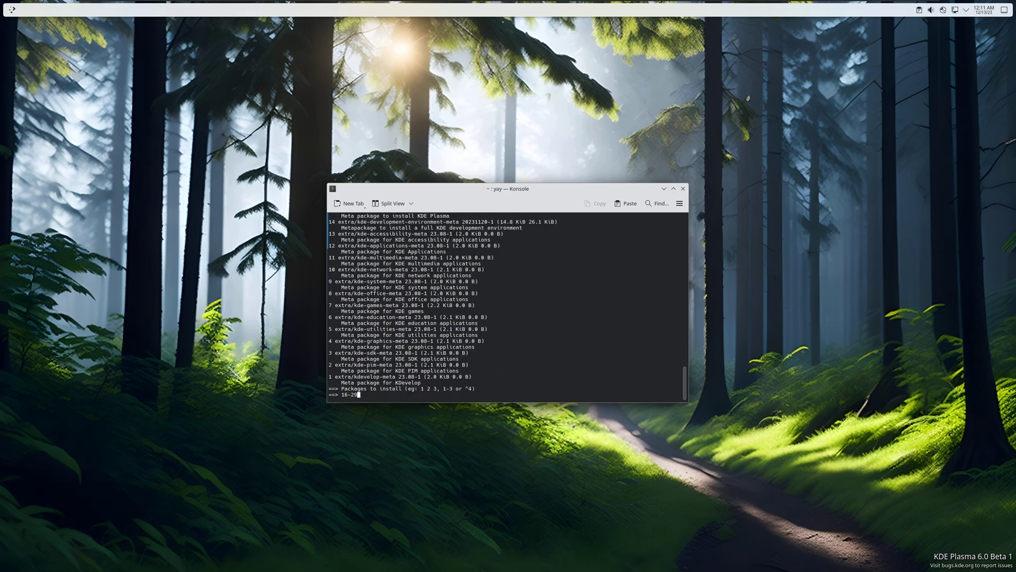
Step: Install yay packages 16-29 with default tesseract and qt6-python-bindings providers
key("Return")
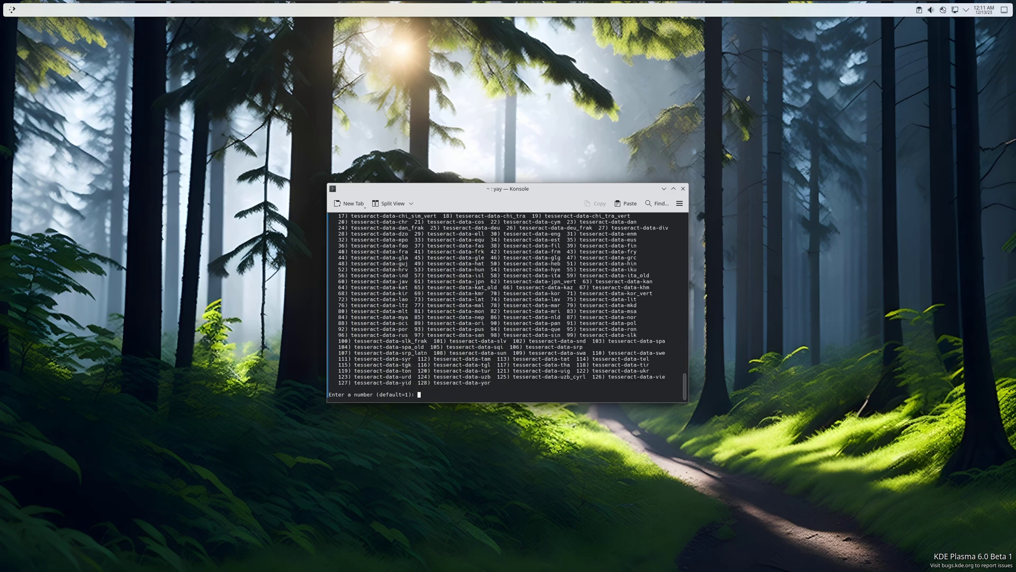
key("Return")
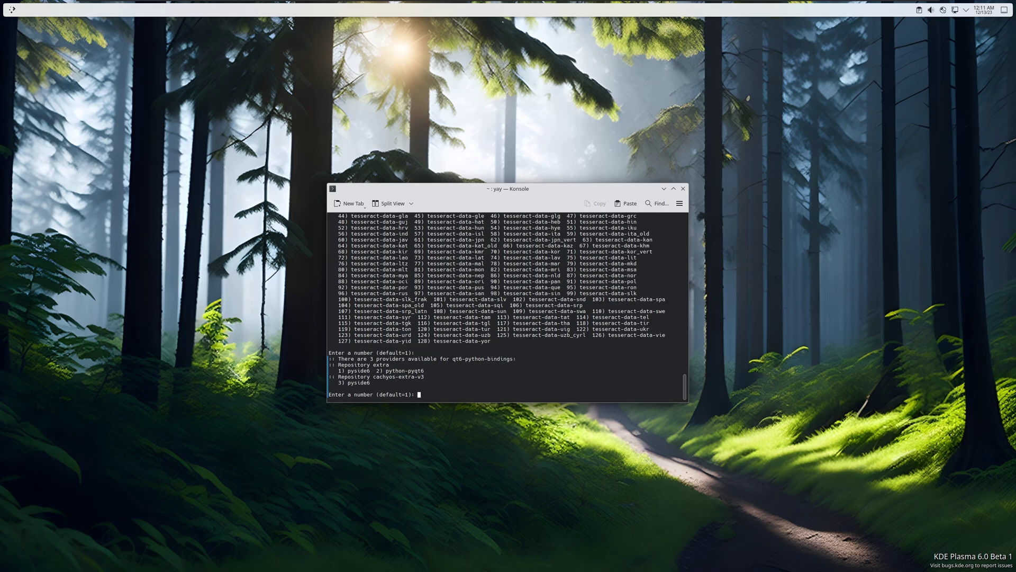
key("Return")
type("y")
key("Return")
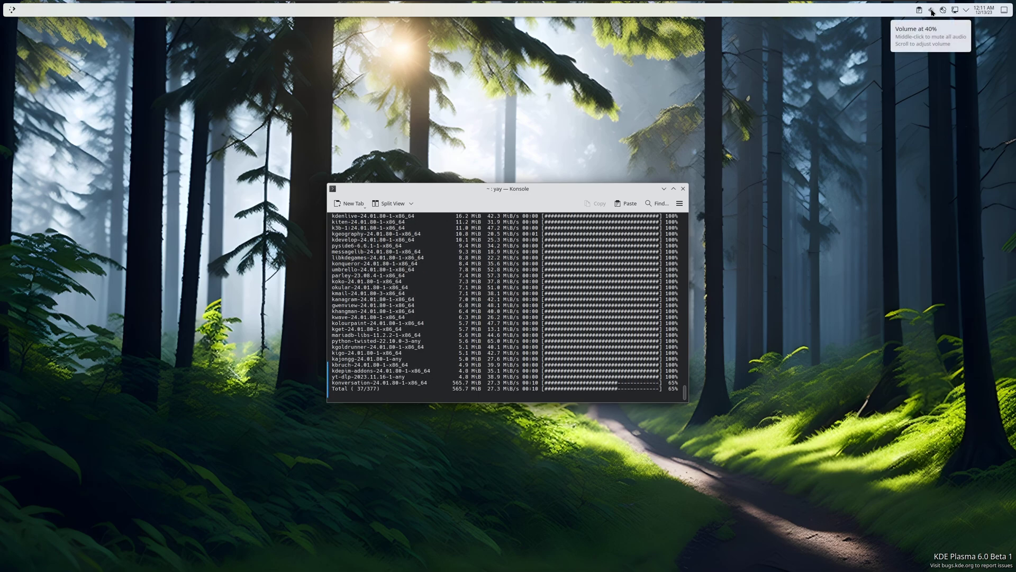
Step: Check the audio volume and disks and devices tray popups, then close them
left_click(931, 11)
left_click(931, 11)
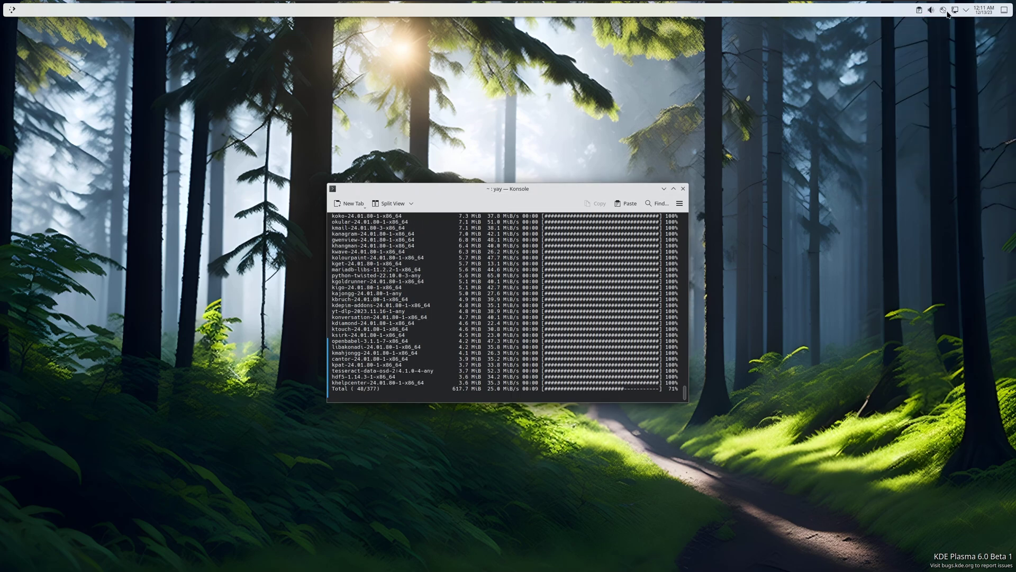
left_click(944, 12)
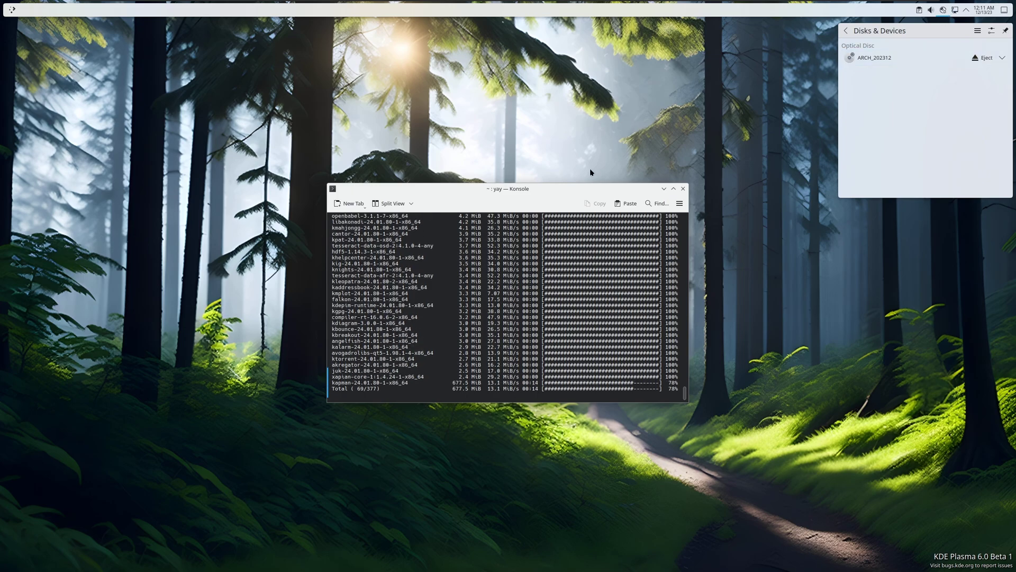
left_click(524, 189)
Step: Add a new empty panel along the bottom edge and bring up its settings
left_click(661, 188)
right_click(316, 166)
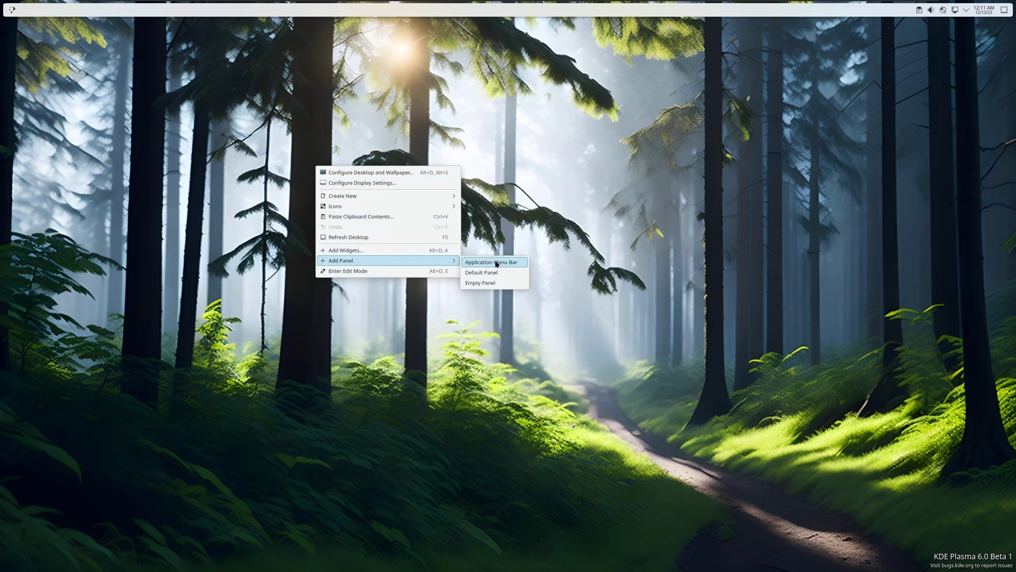
left_click(480, 282)
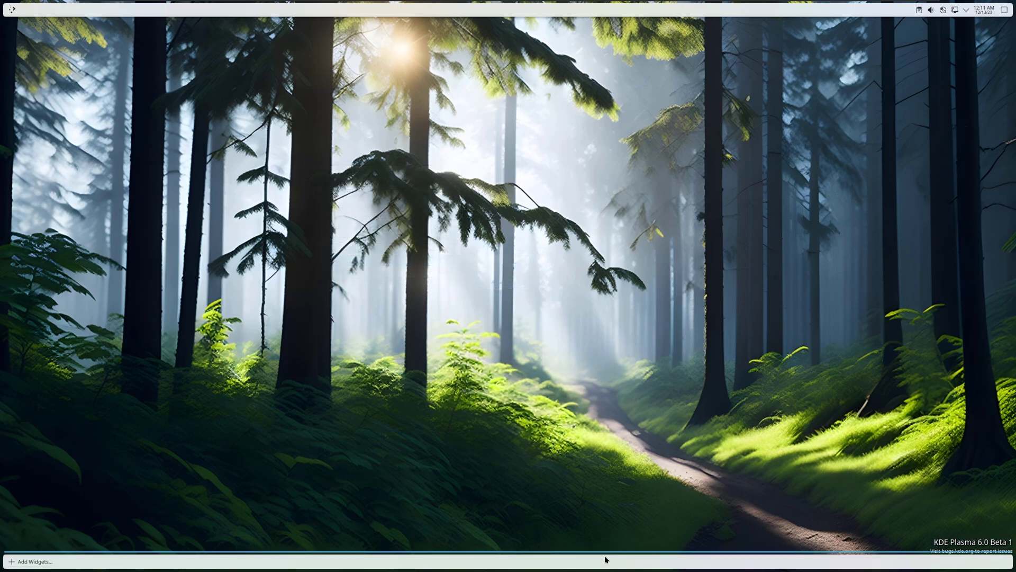
right_click(411, 566)
left_click(431, 553)
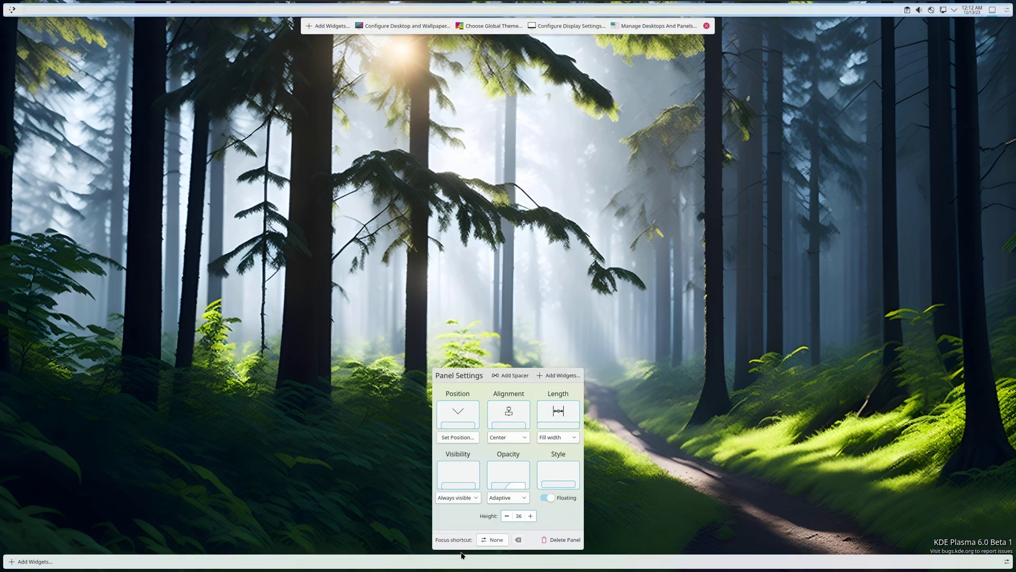
Step: Set the dock to Fit content length, height 64, and Always visible
left_click(559, 437)
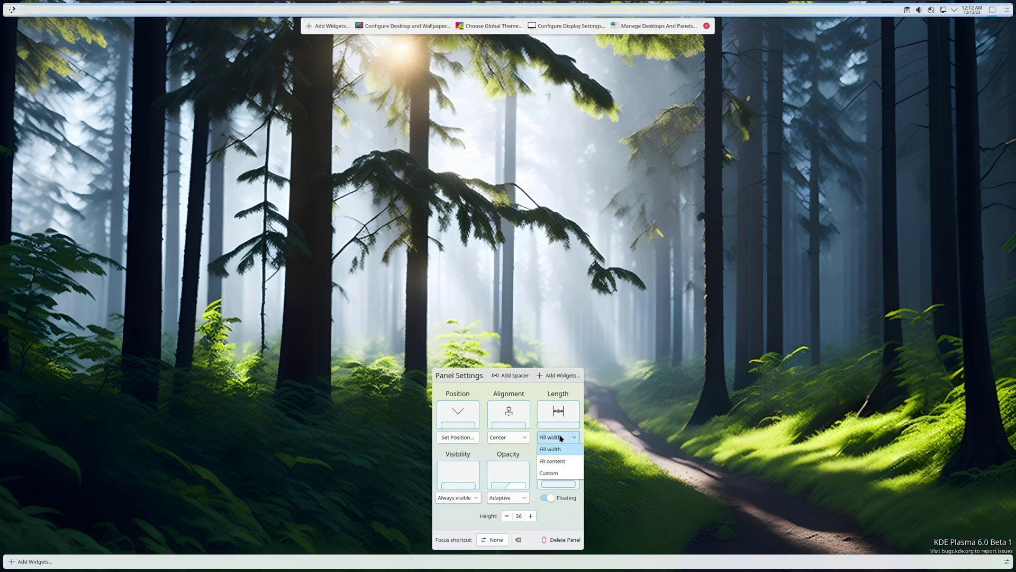
left_click(573, 462)
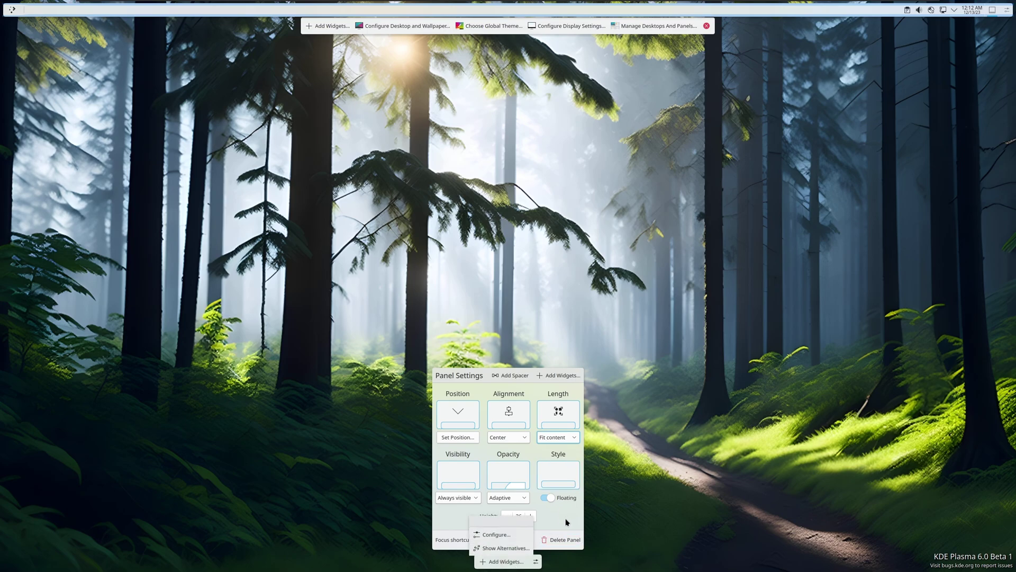
left_click(531, 513)
left_click(531, 511)
left_click(530, 509)
left_click(531, 508)
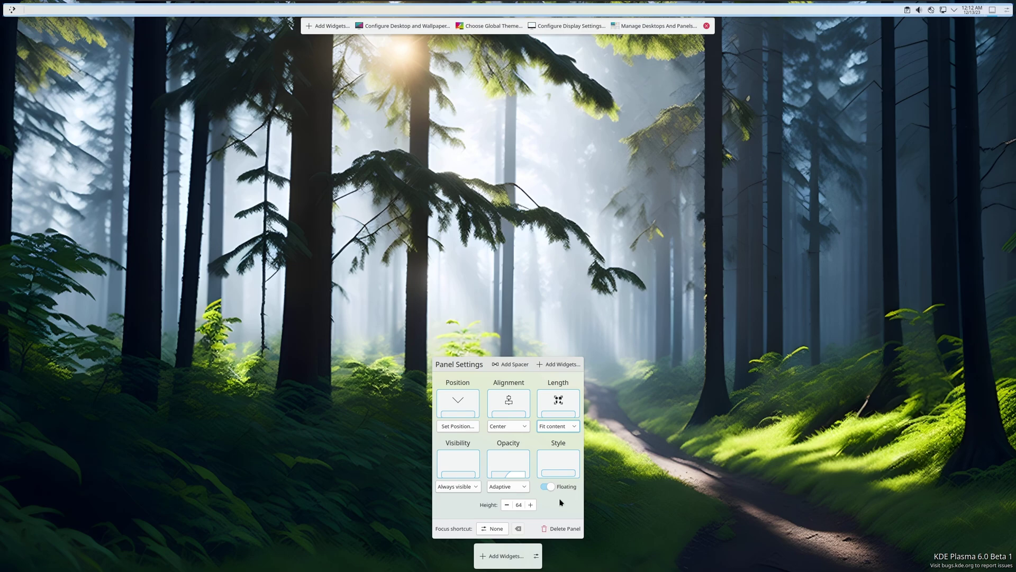
left_click(465, 487)
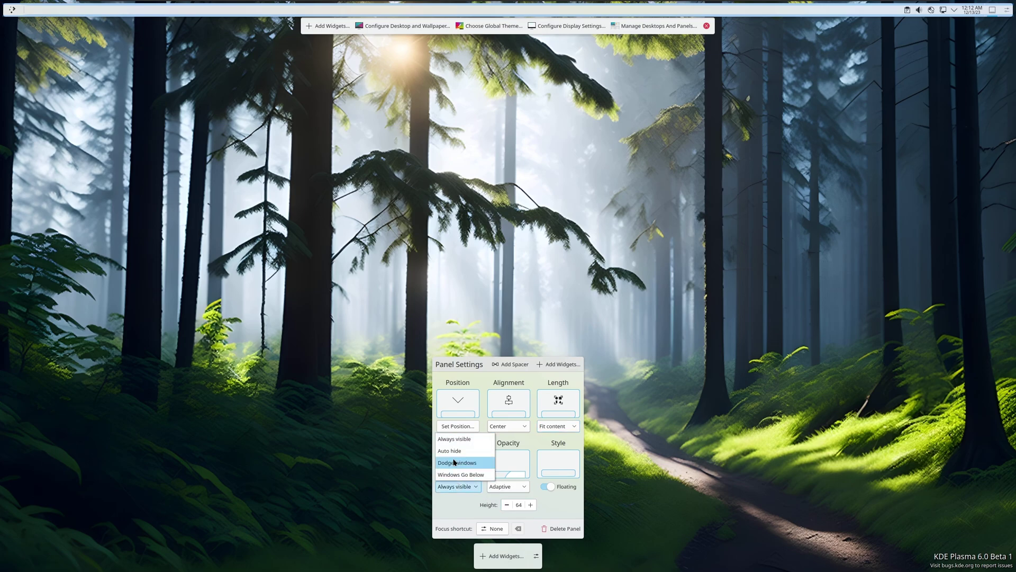
left_click(457, 504)
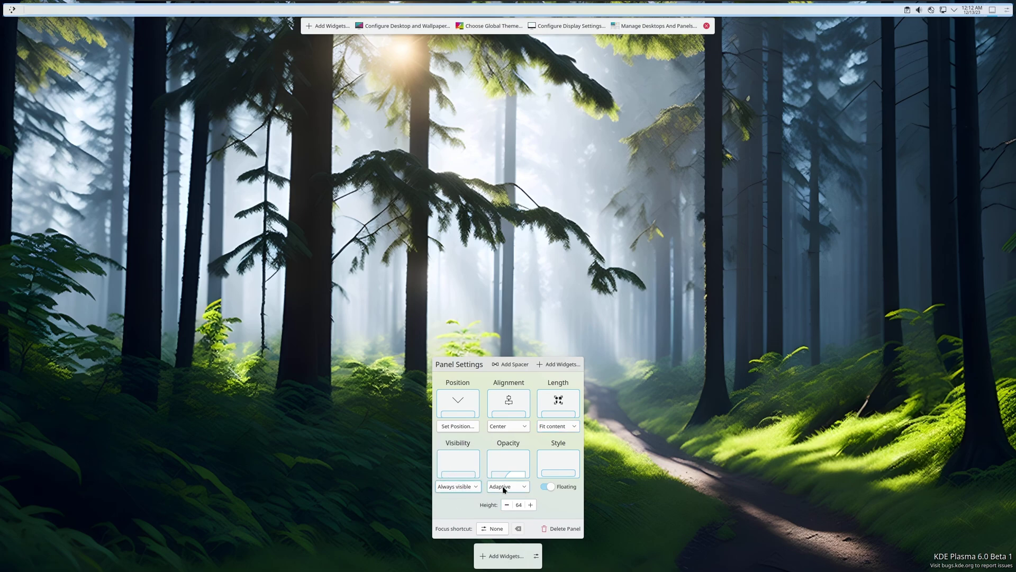
Step: Place the Icons-only Task Manager widget on the dock and leave edit mode
left_click(556, 365)
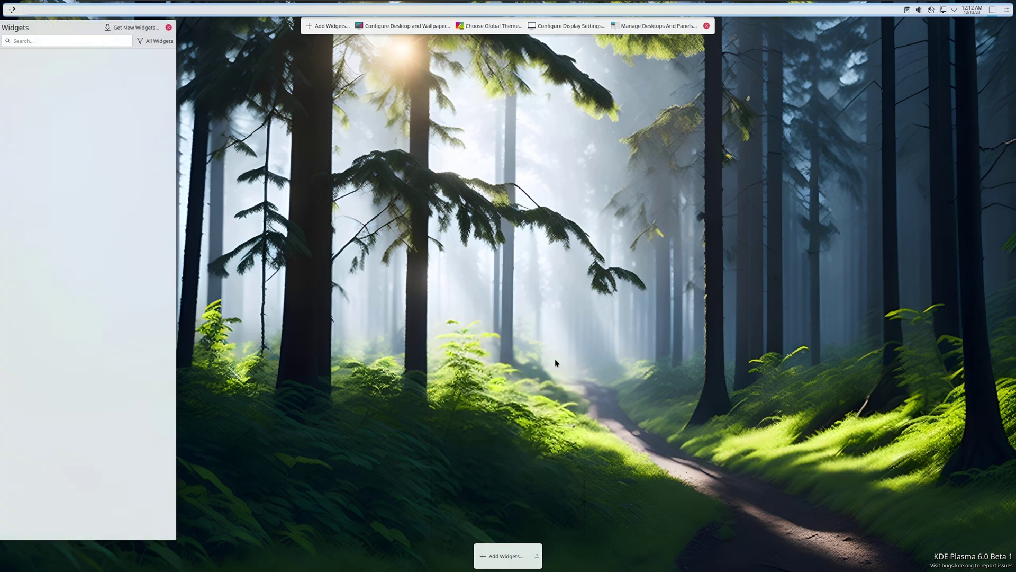
type("icon")
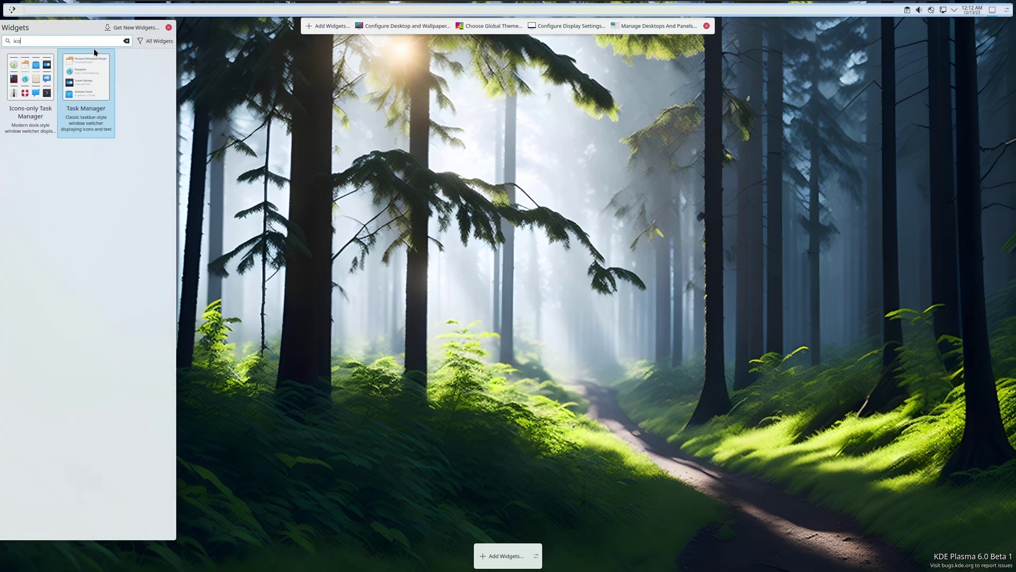
left_click_drag(44, 84, 501, 555)
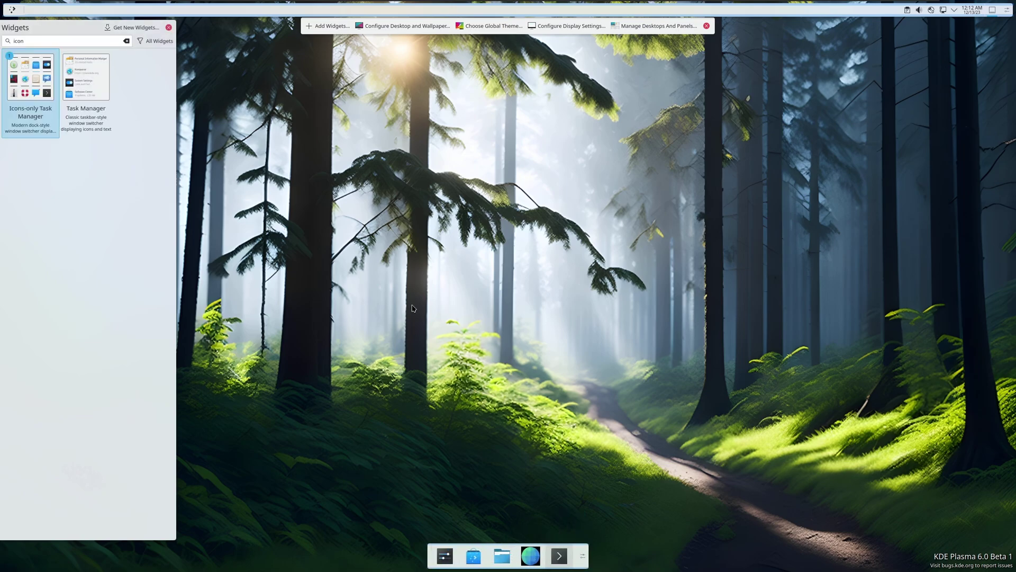
left_click(169, 28)
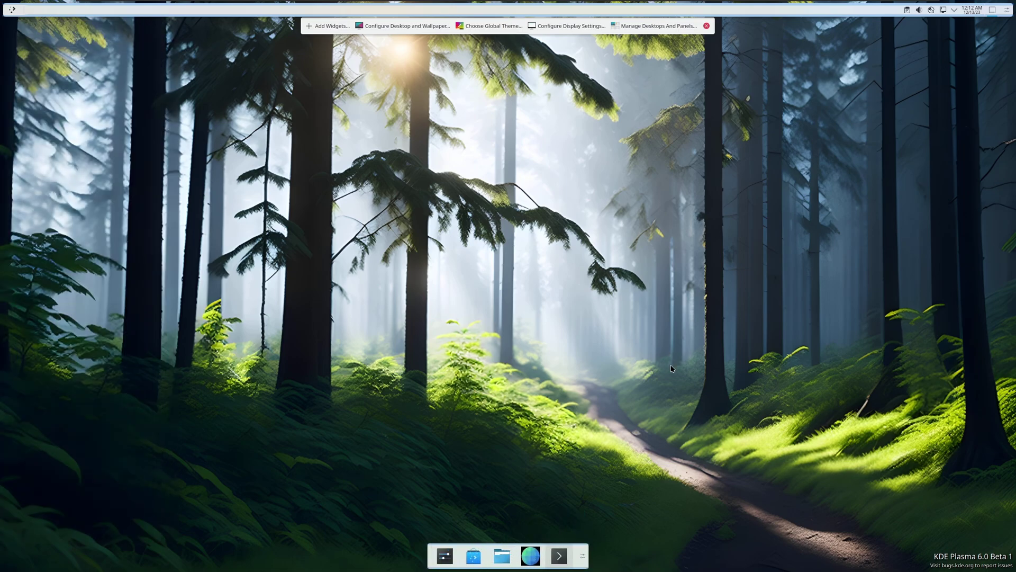
left_click(706, 26)
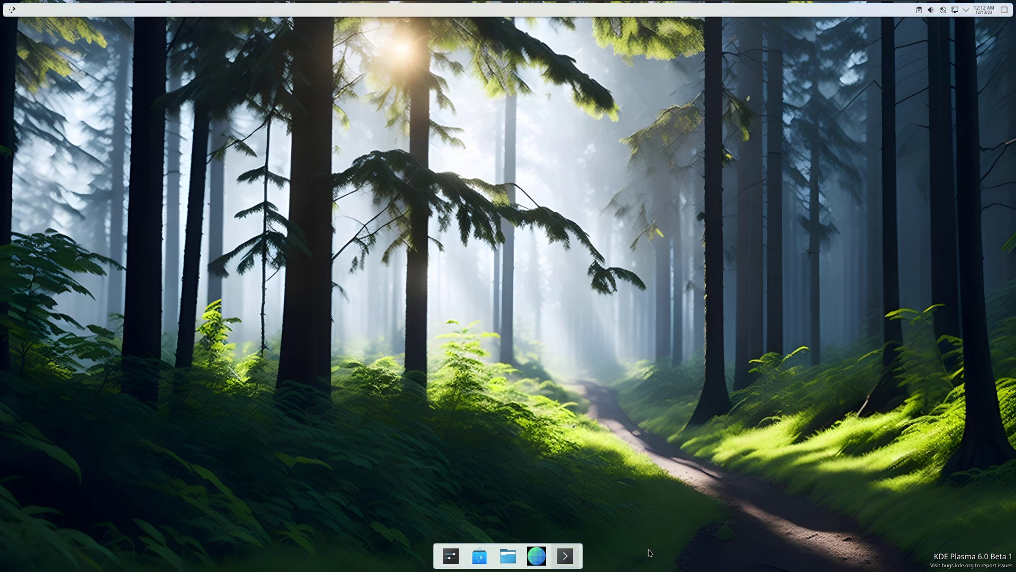
Step: Search yay for the numix circle icon theme, correcting a misspelled command
left_click(564, 556)
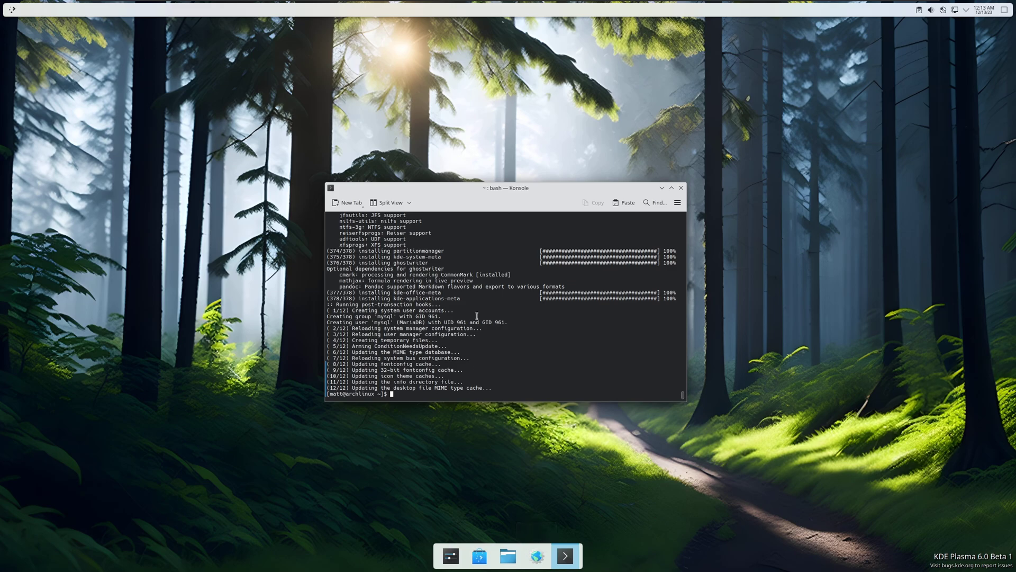
type("yay numix ci")
type("rle")
key("Return")
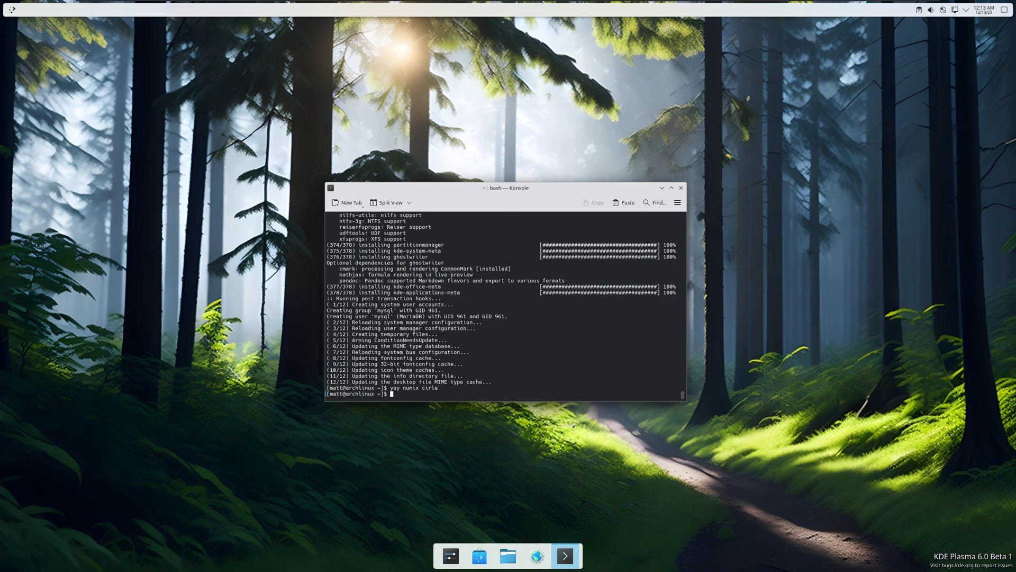
key("Up")
key("BackSpace")
key("BackSpace")
type("cle")
key("Return")
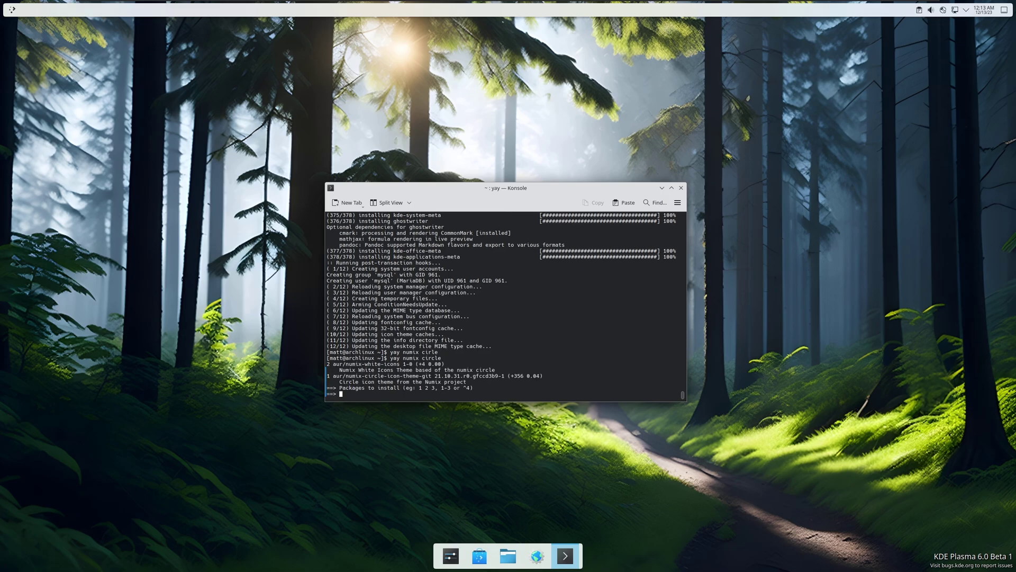
type("1")
Step: Build the first numix circle package with default options and confirm its install
key("Return")
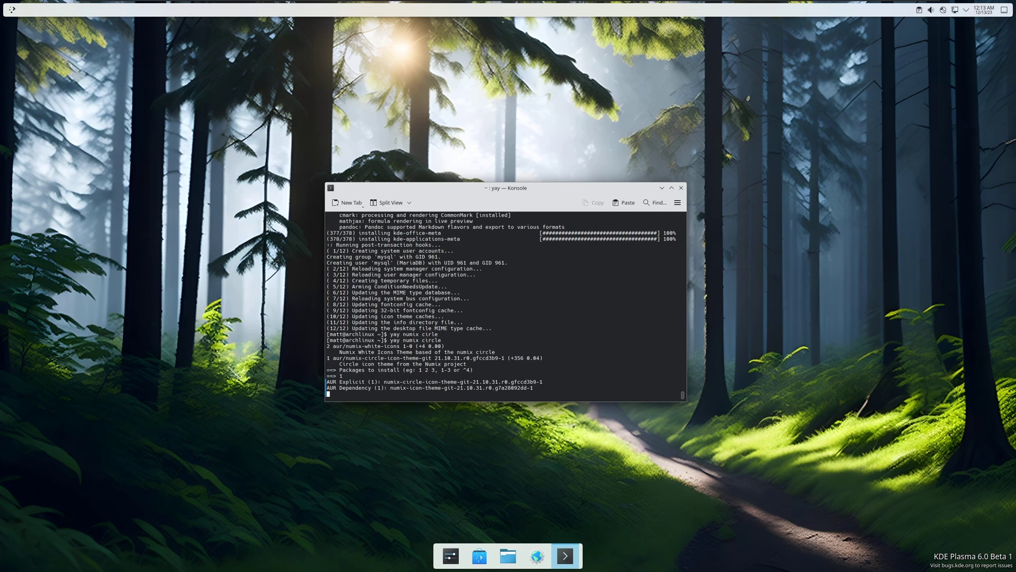
key("Return")
key("Return")
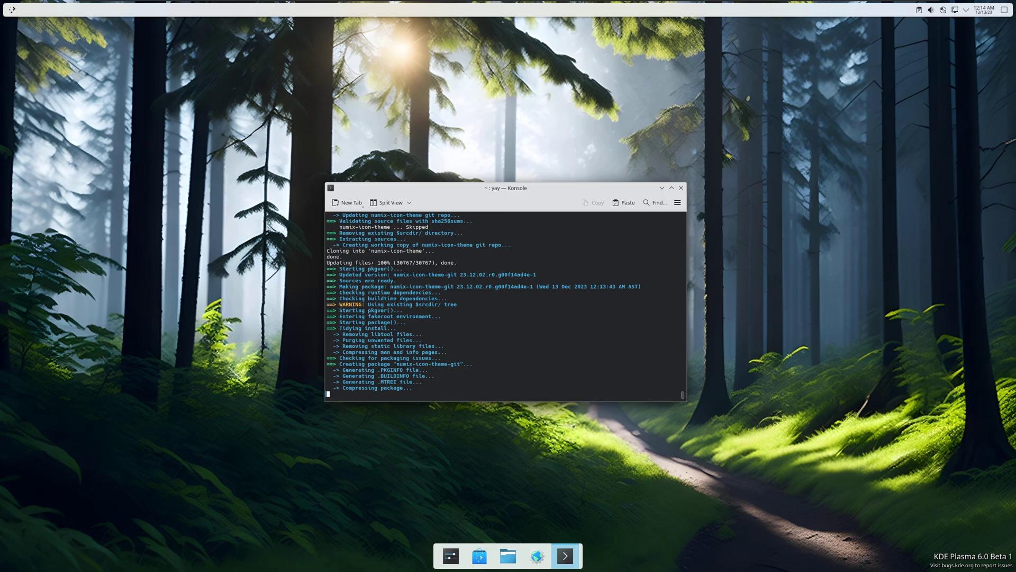
type("y")
key("Return")
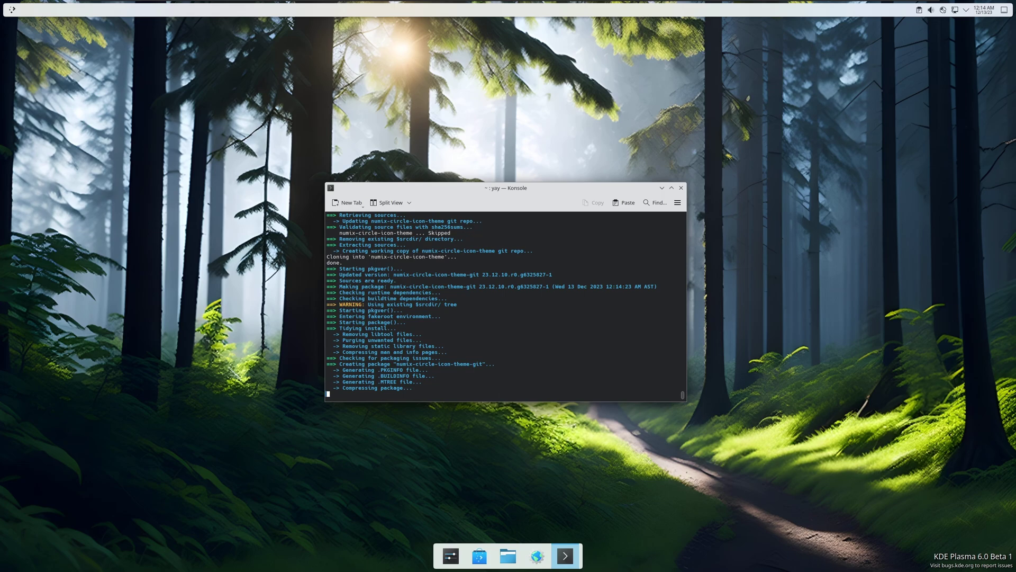
Step: Move the System Settings launcher to the end of the dock
mouse_move(564, 554)
right_click(554, 550)
left_click(585, 486)
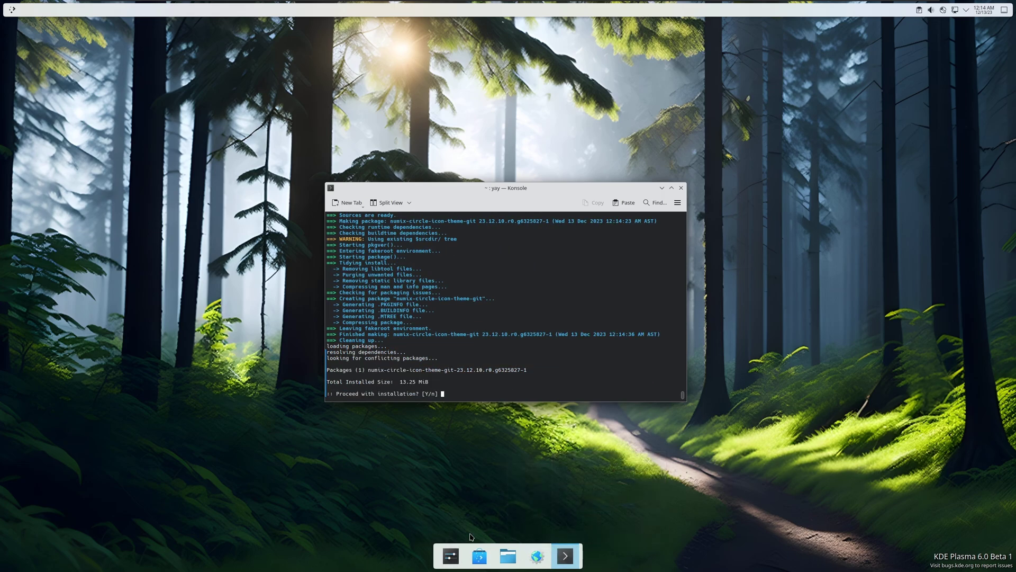
mouse_move(450, 556)
left_mouse_down()
mouse_move(579, 564)
mouse_move(563, 558)
left_mouse_up()
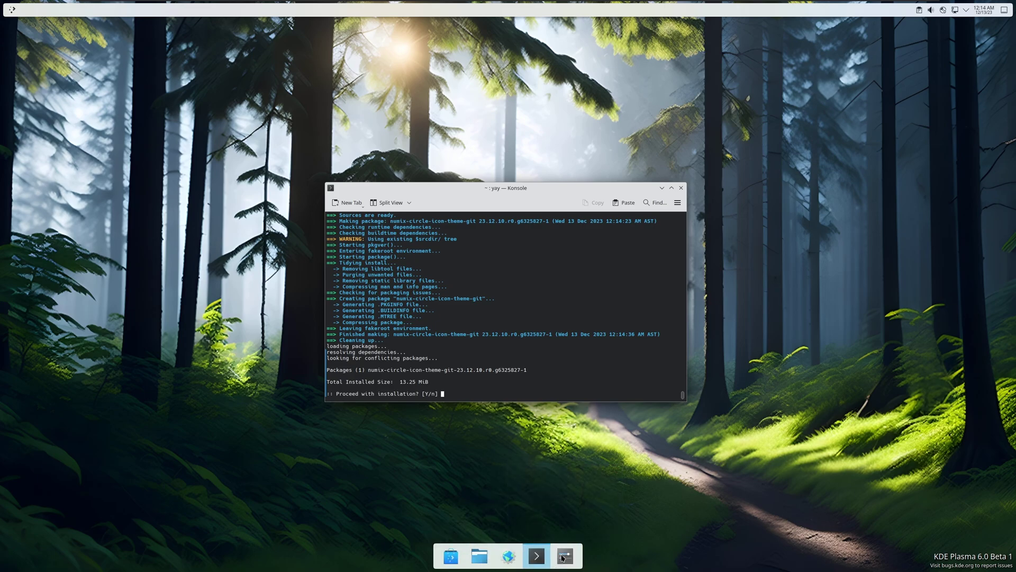
Step: Unpin the browser and Discover from the dock and confirm the Numix Circle install
right_click(565, 559)
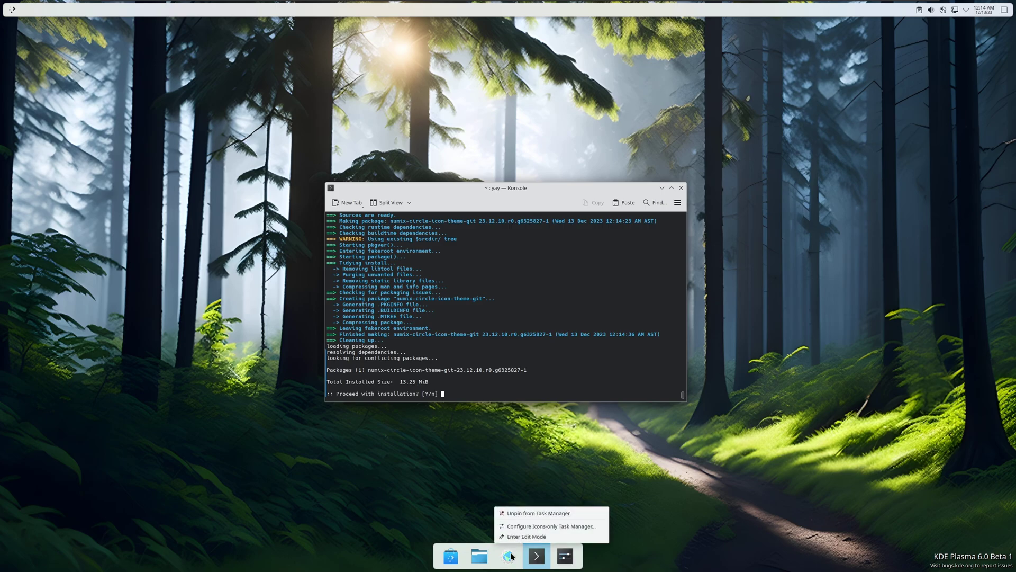
left_click(524, 515)
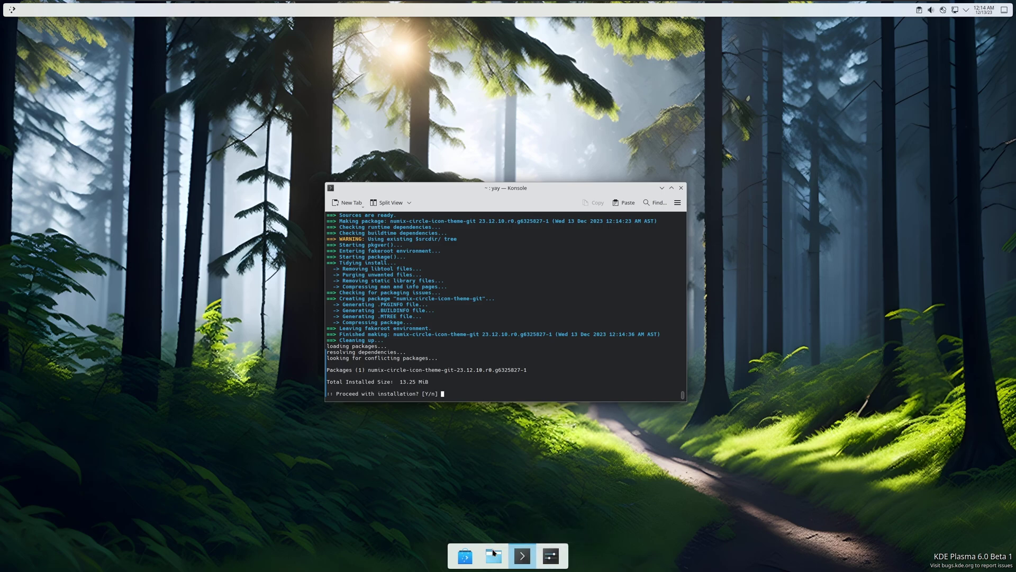
right_click(466, 555)
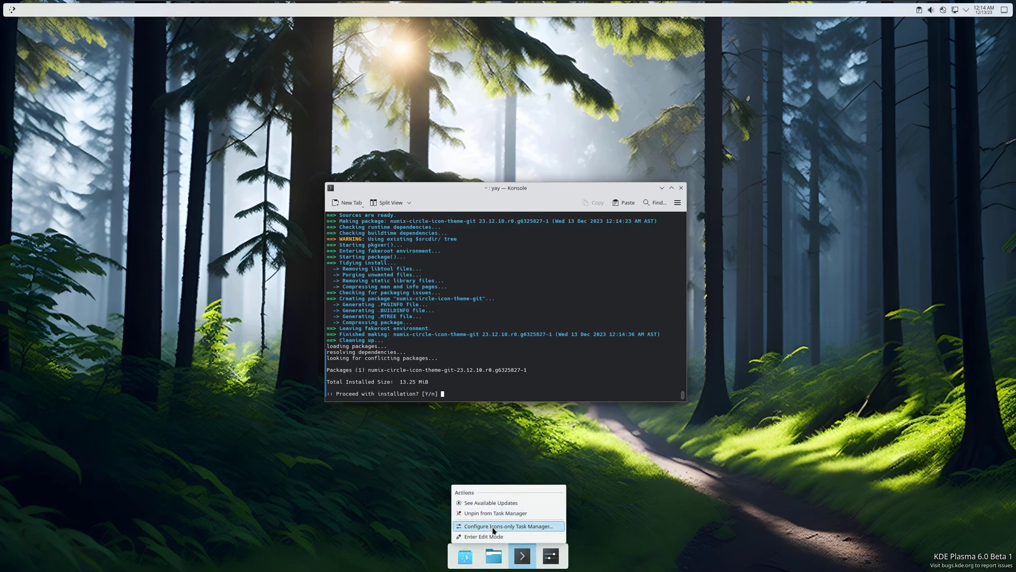
left_click(485, 513)
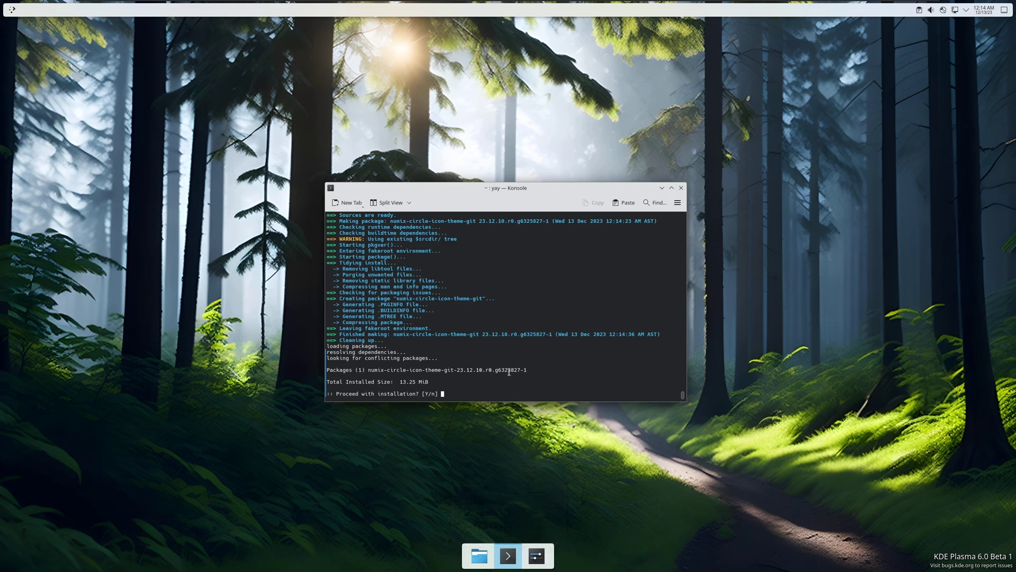
type("y")
key("Return")
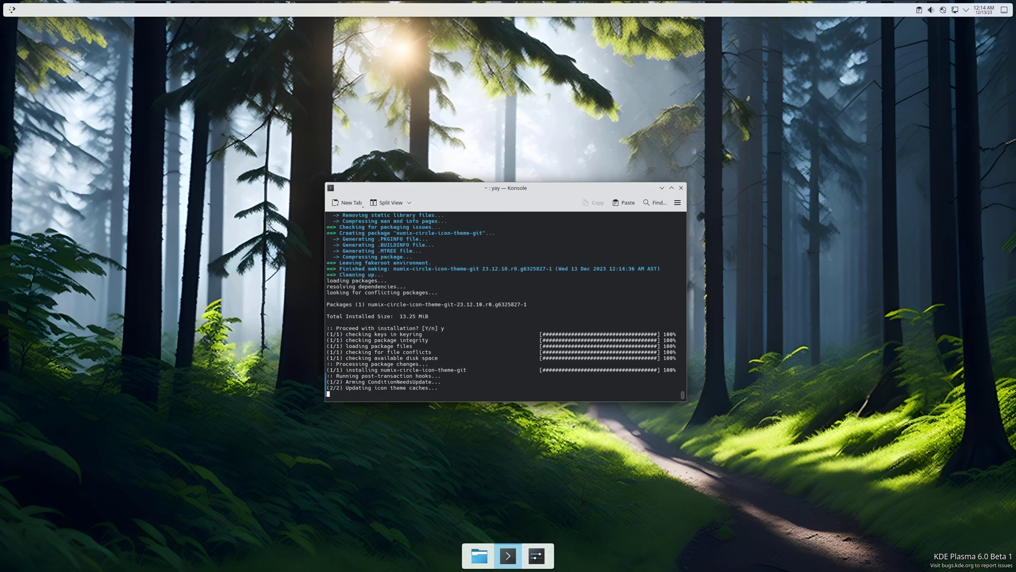
type("yay numix folders")
Step: Build numix-folders-git from yay with default clean-build and no diff review, then install it
key("Return")
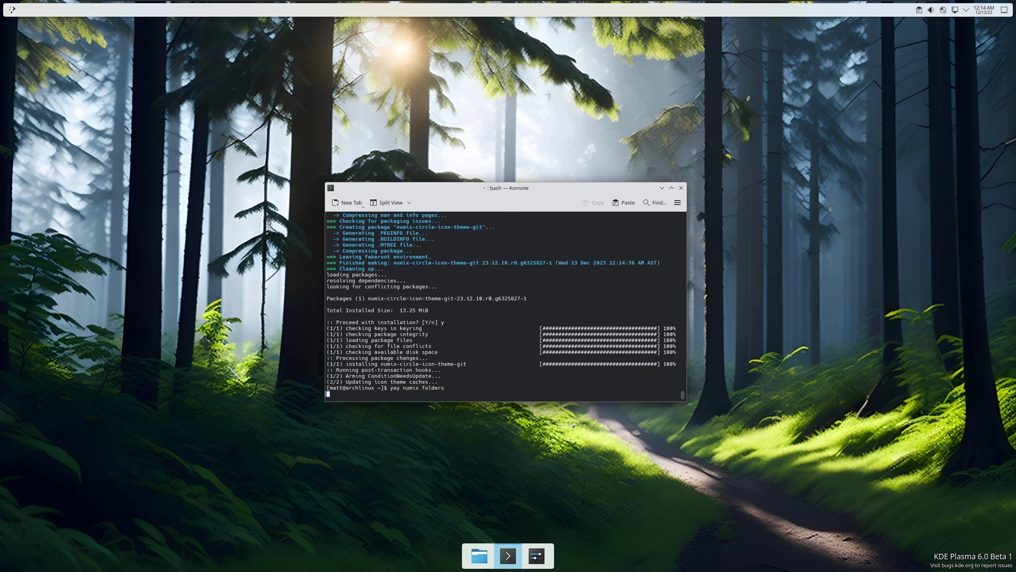
type("1")
key("Return")
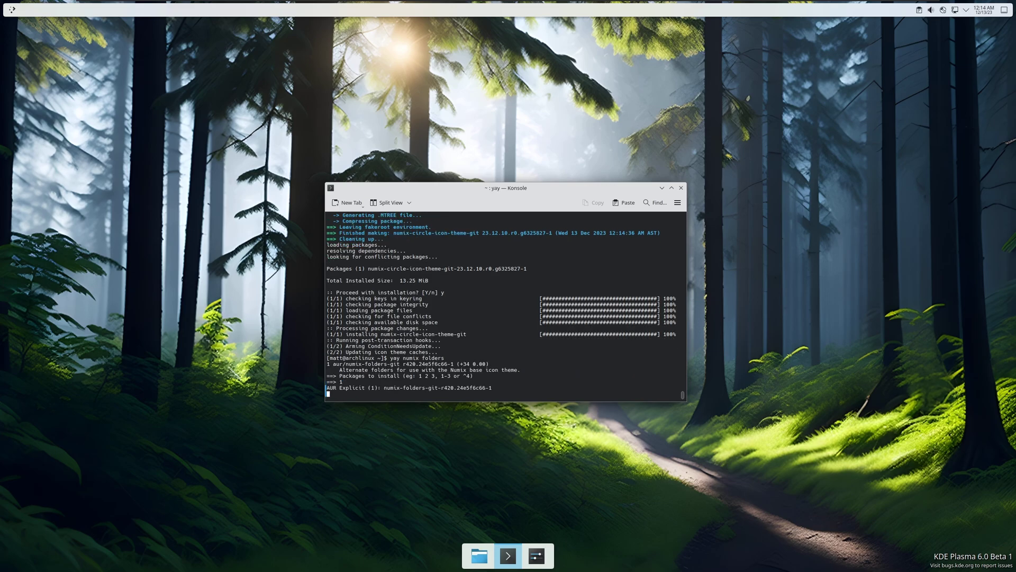
key("Return")
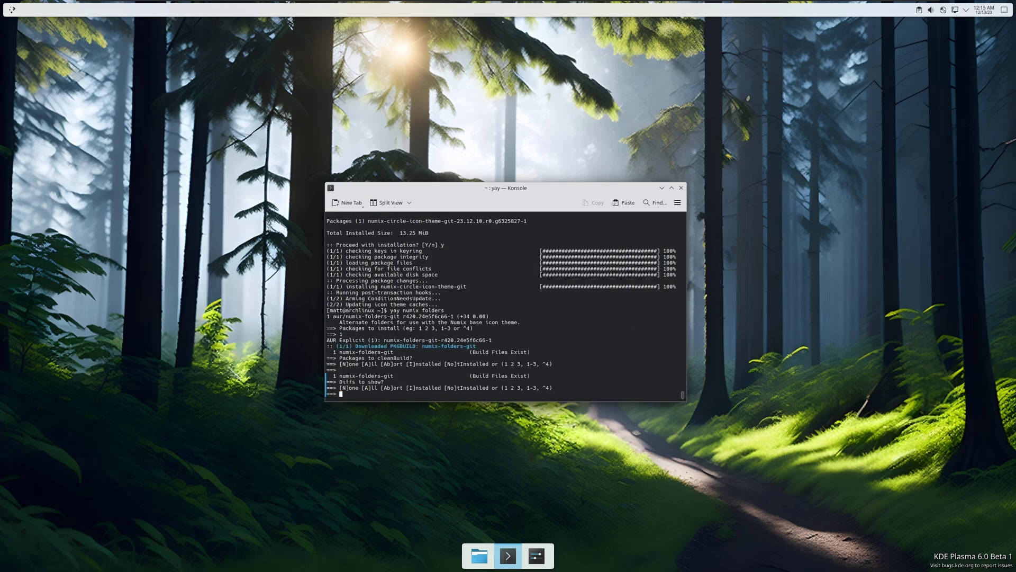
key("Return")
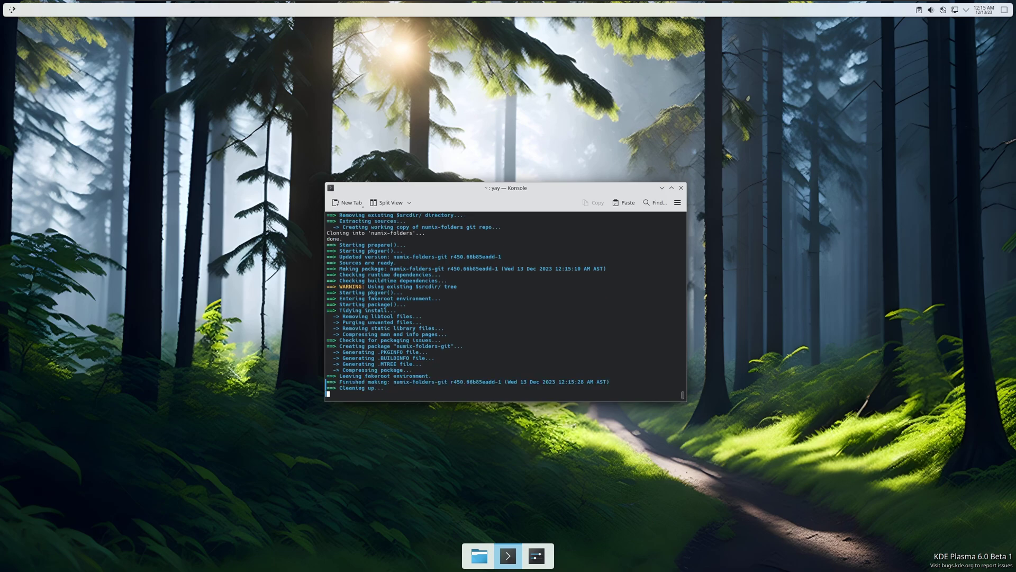
type("y")
key("Return")
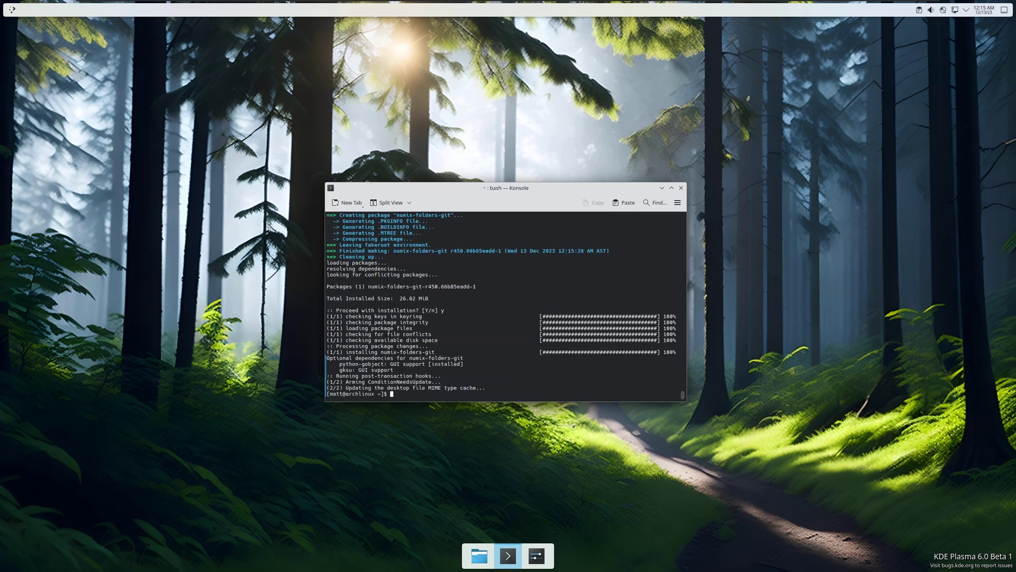
type("sudo numix-folders")
Step: Run sudo numix-folders, keep Style 6, choose a new folder colour and apply it
key("Return")
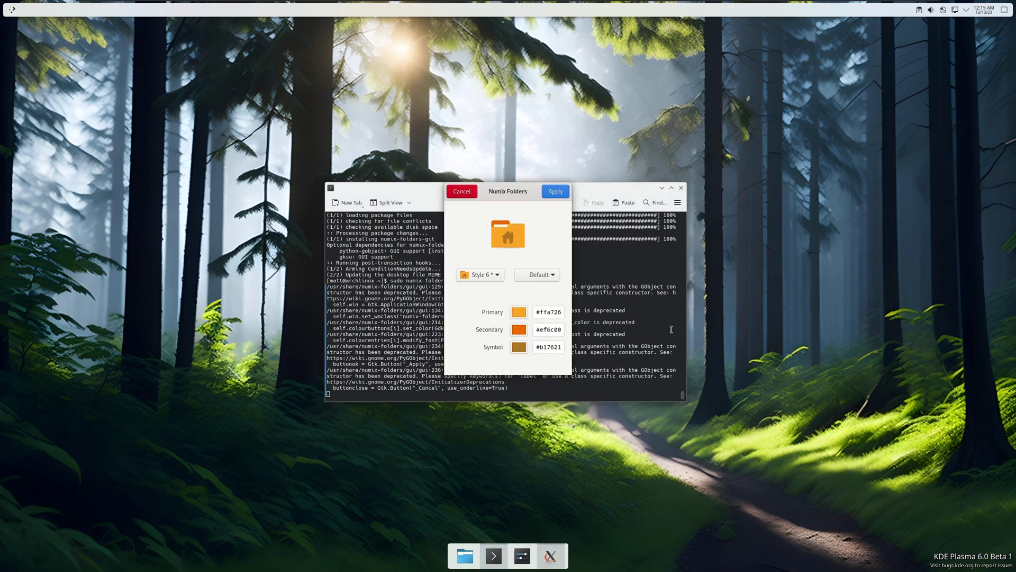
left_click(492, 277)
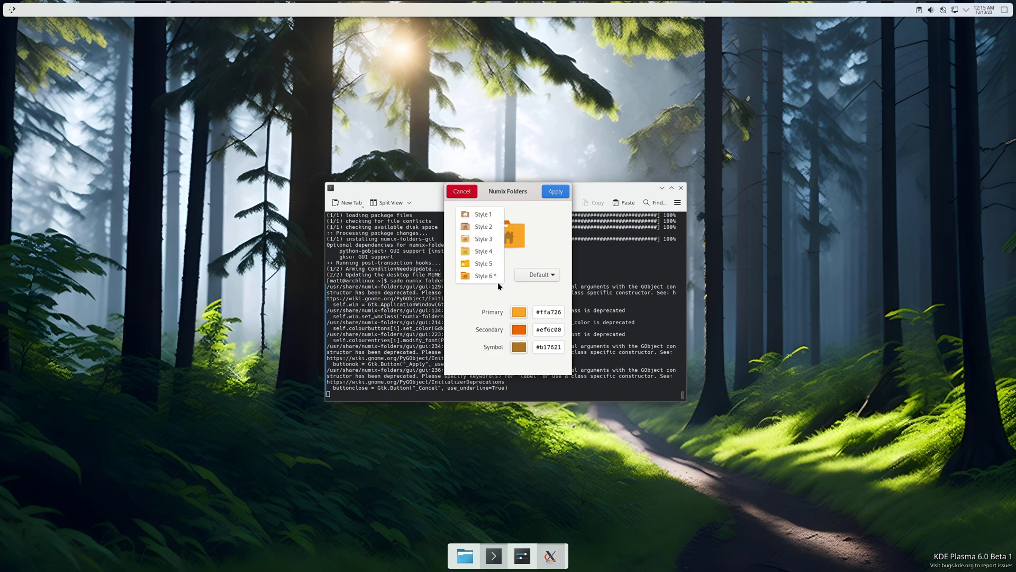
left_click(492, 278)
left_click(552, 273)
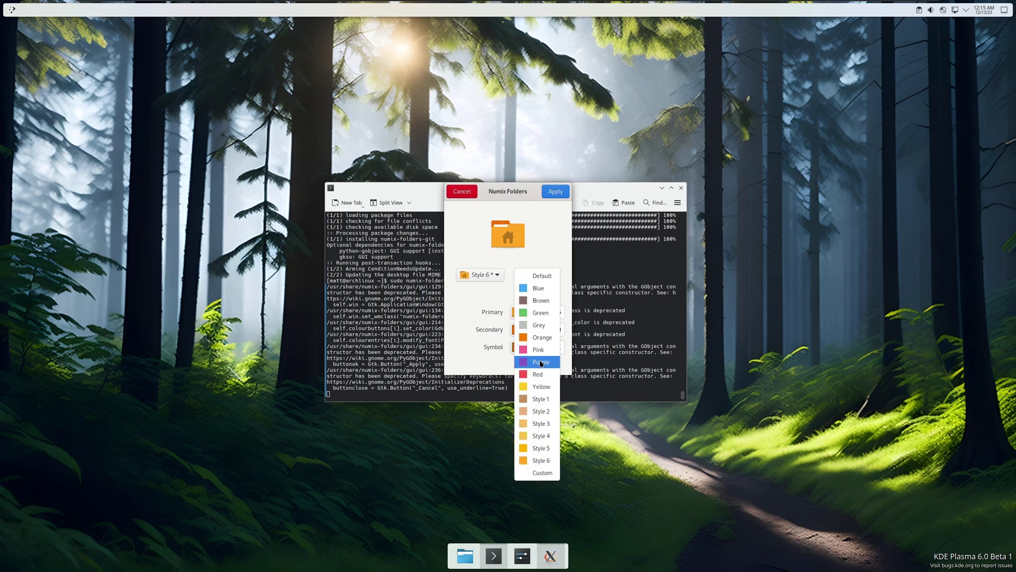
left_click(537, 286)
left_click(555, 191)
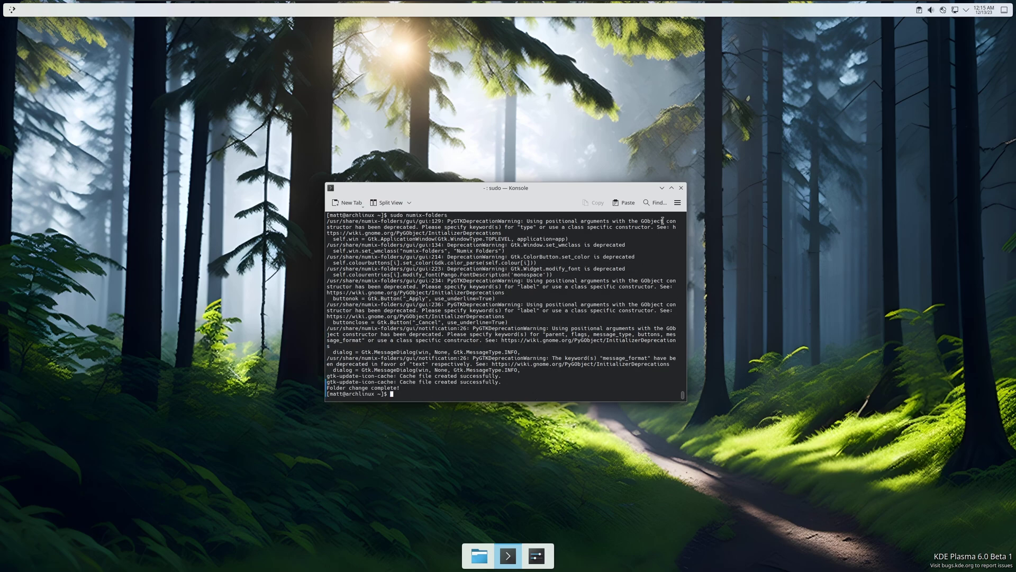
Step: Apply the Numix Circle icon theme from System Settings' Icons page
left_click(536, 556)
mouse_move(517, 188)
left_mouse_down()
mouse_move(464, 154)
mouse_move(484, 156)
left_mouse_up()
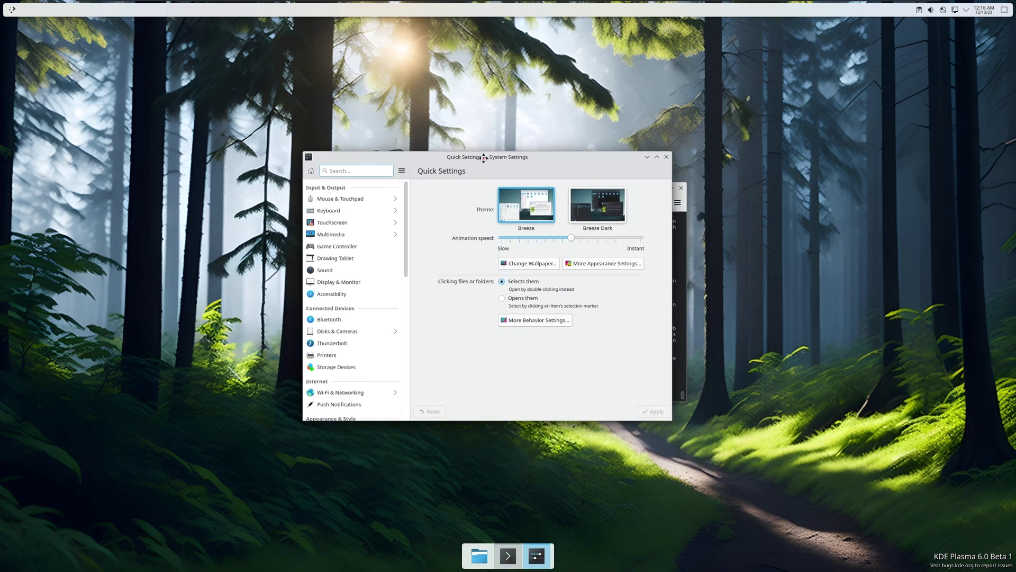
left_click(600, 264)
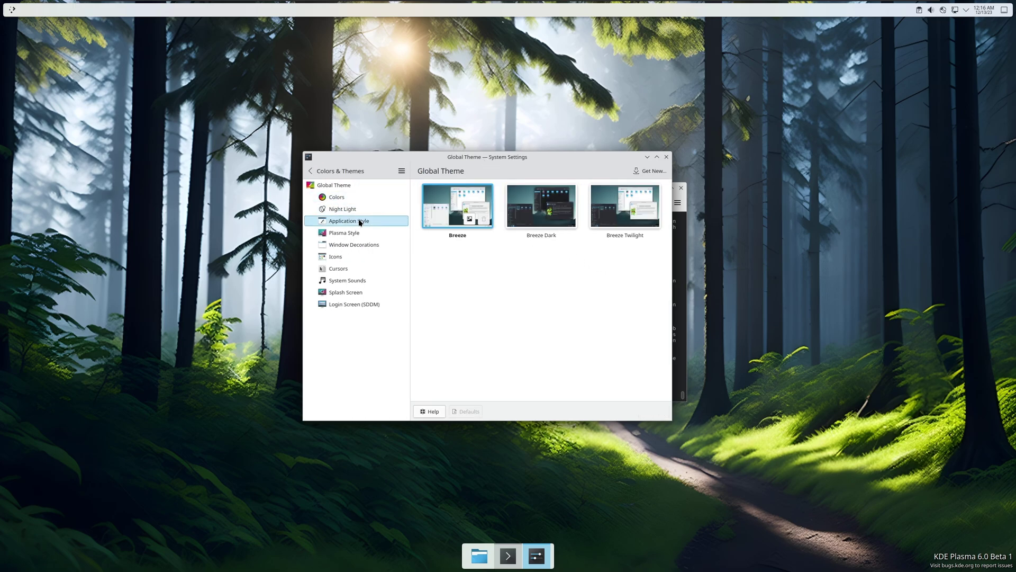
left_click(364, 263)
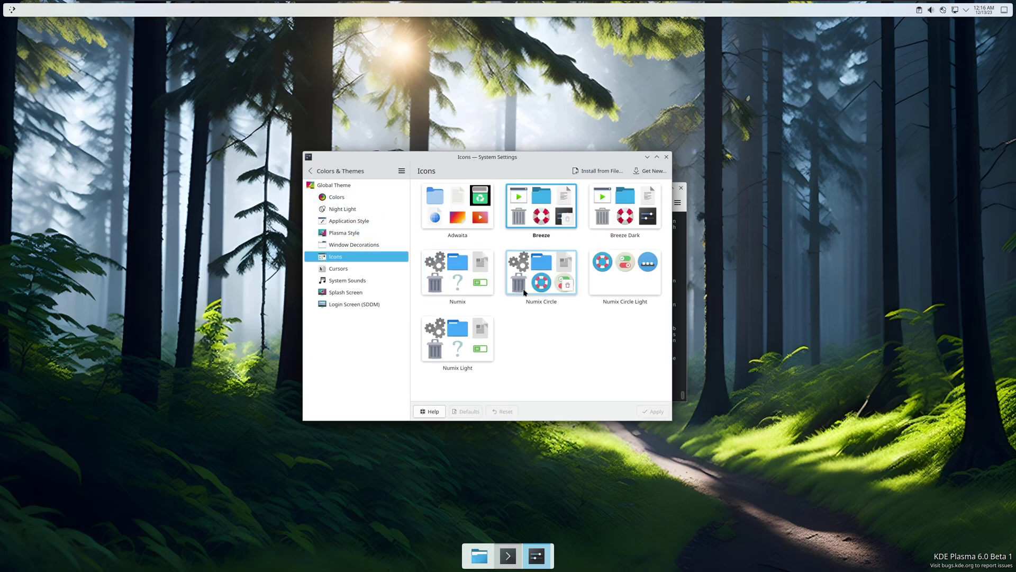
left_click(531, 274)
left_click(655, 412)
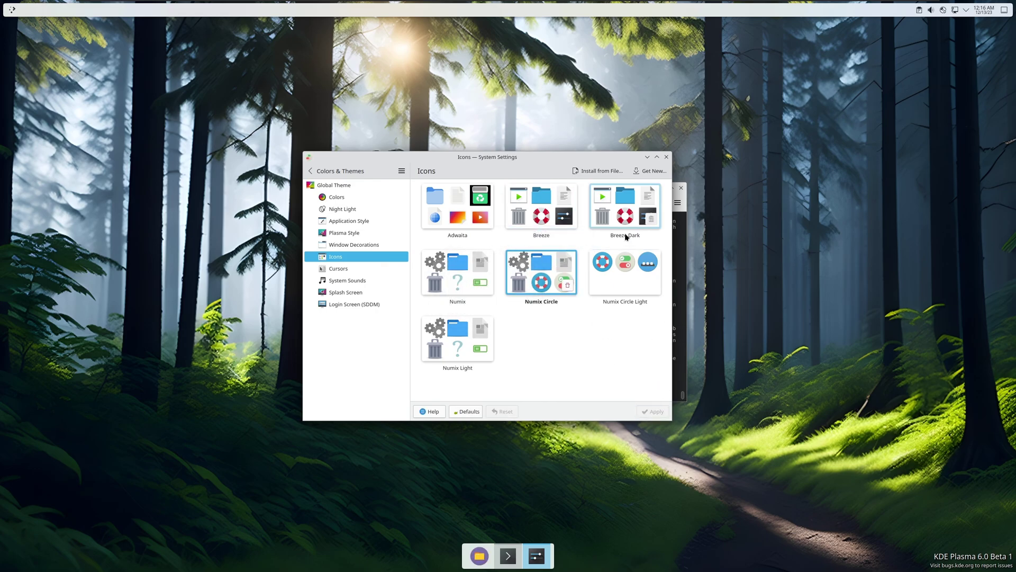
Step: Close System Settings and close Konsole from its taskbar menu, leaving the desktop clear
left_click(666, 159)
right_click(509, 556)
left_click(534, 527)
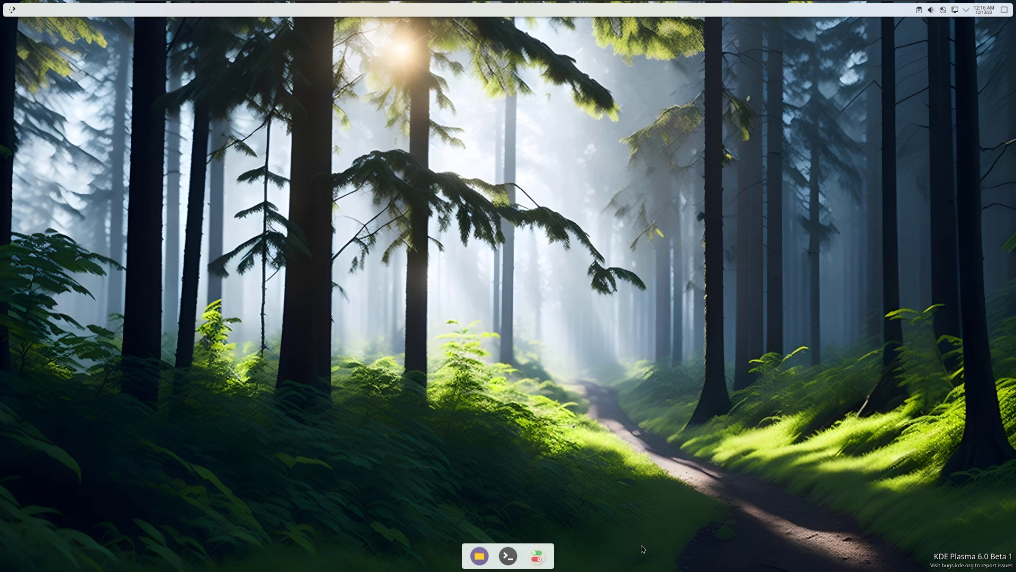
Step: Apply the Breeze Dark theme from Quick Settings and close System Settings
left_click(538, 555)
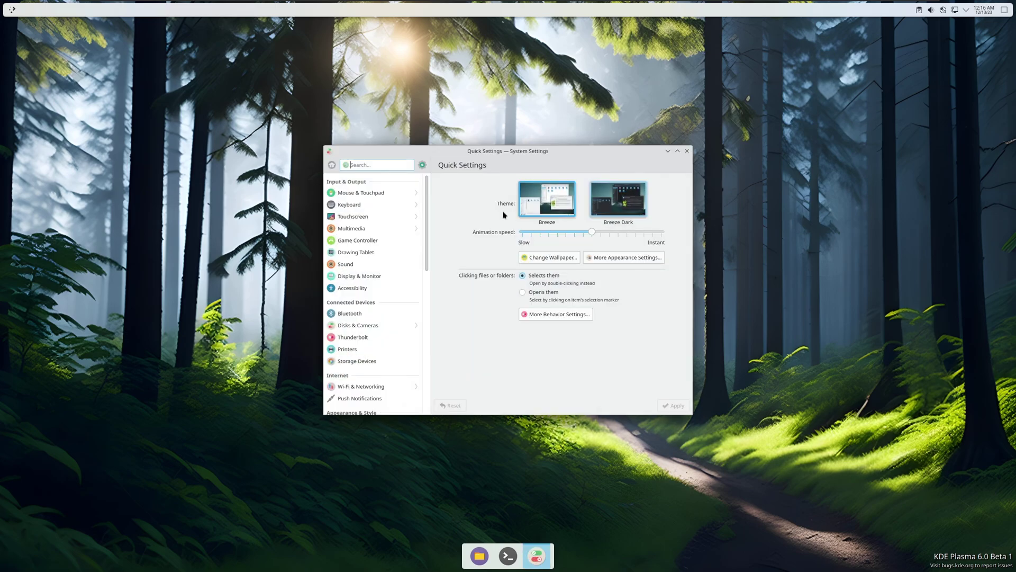
left_click(603, 196)
left_click(673, 406)
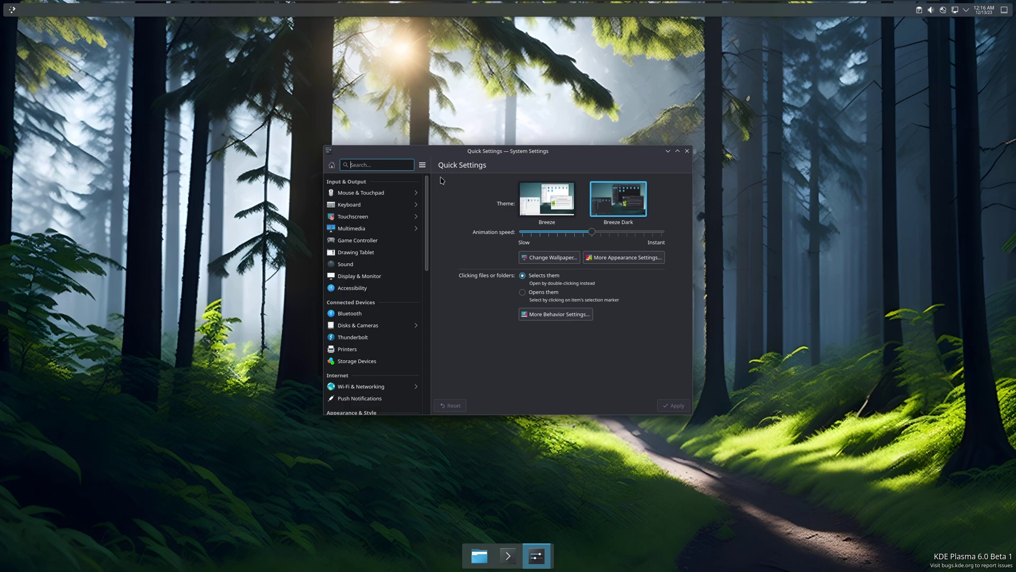
left_click(686, 151)
Step: Launch Firefox, search Google for 'plasma 6 themes' and open the store.kde.org result
left_click(7, 13)
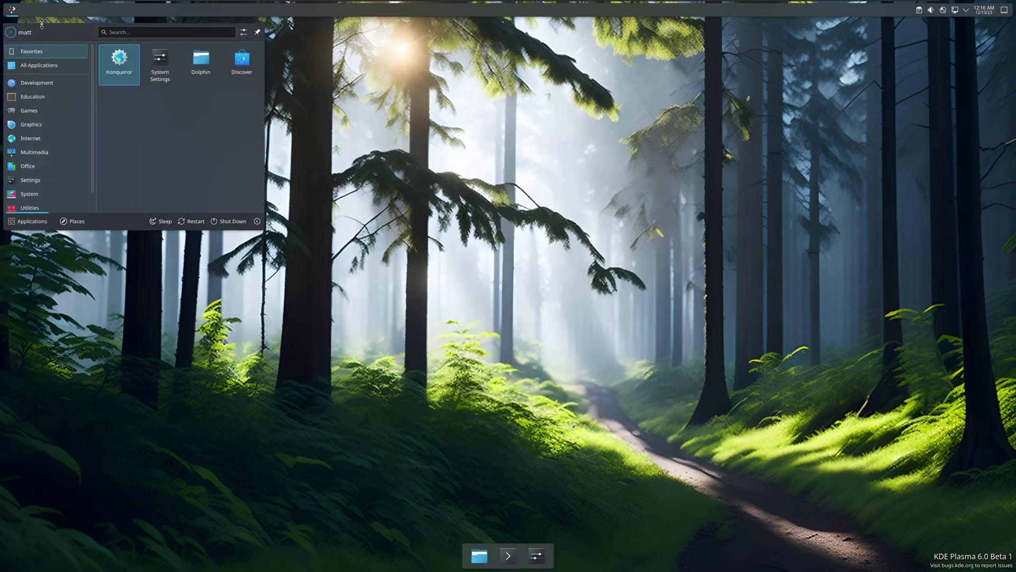
type("firefox")
key("Return")
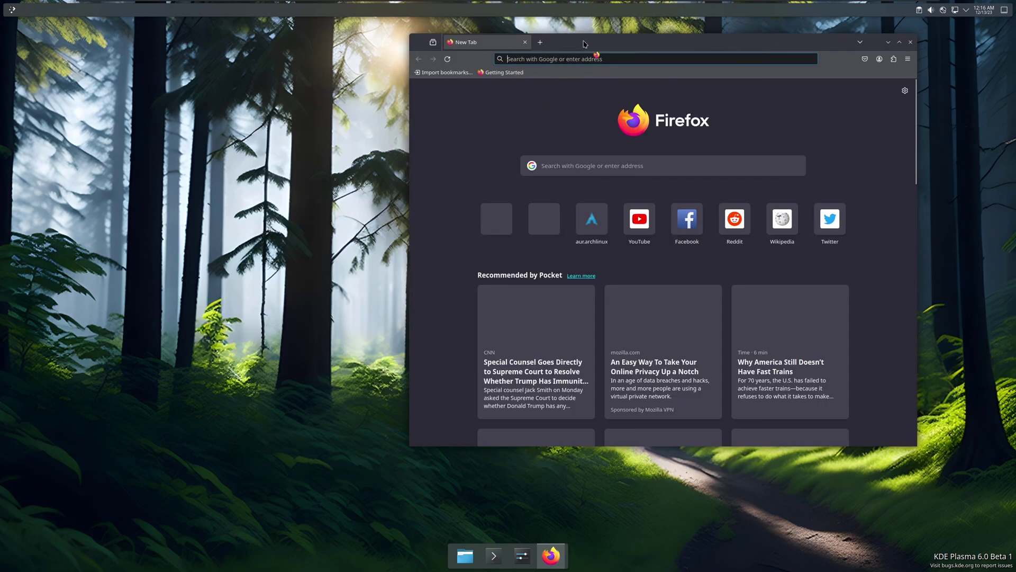
left_click_drag(578, 48, 231, 64)
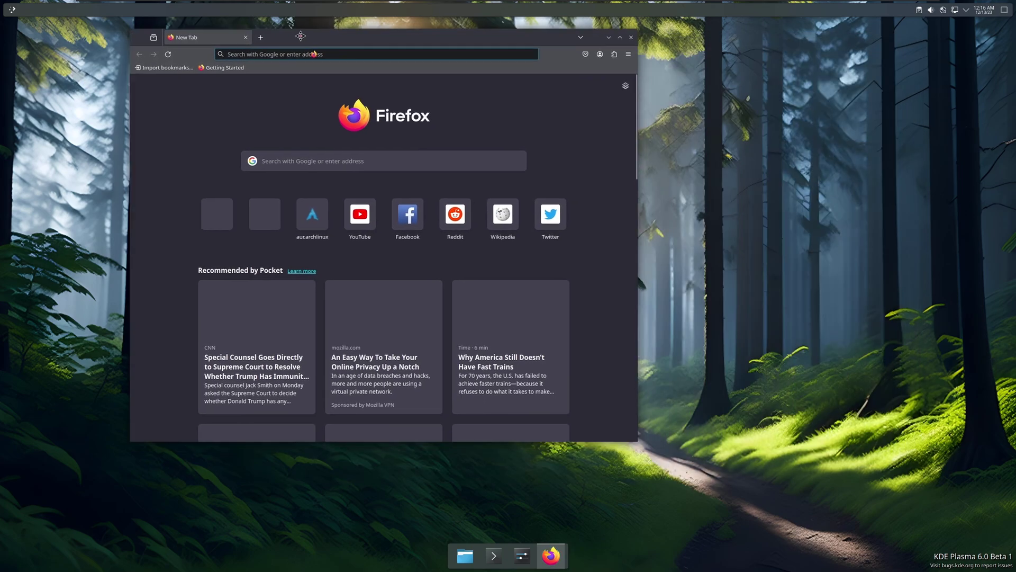
left_click(252, 82)
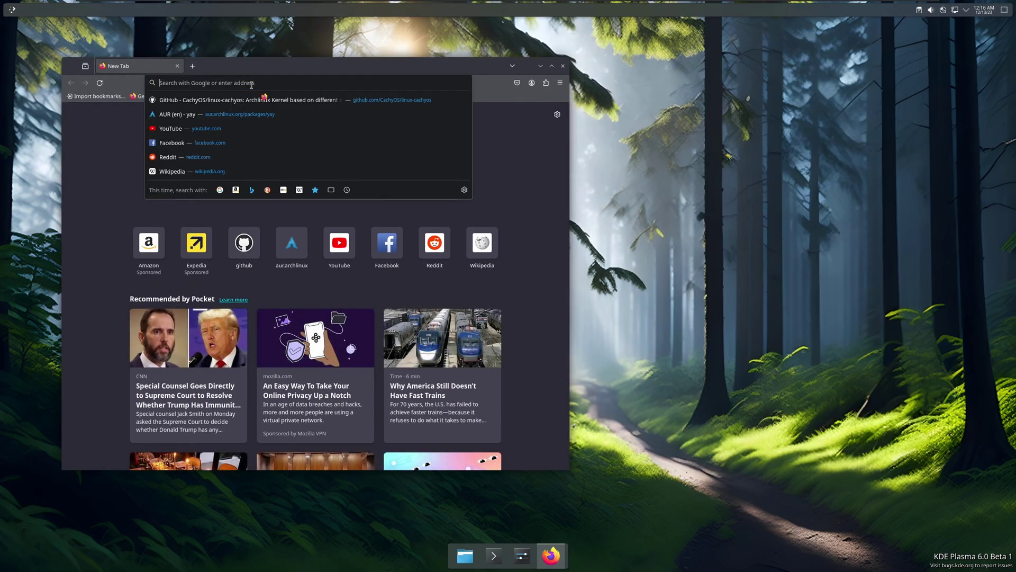
type("plasma")
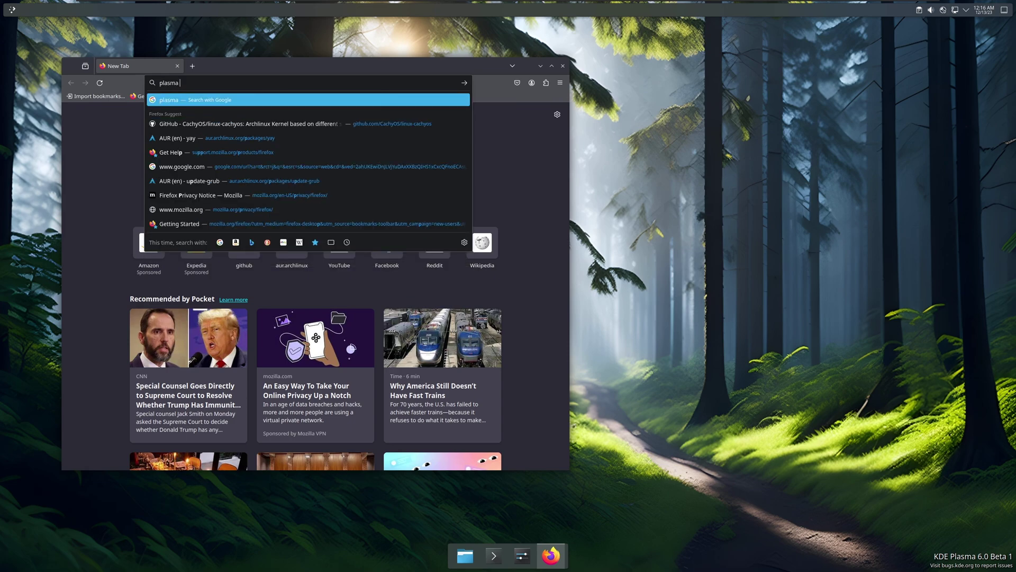
type("6")
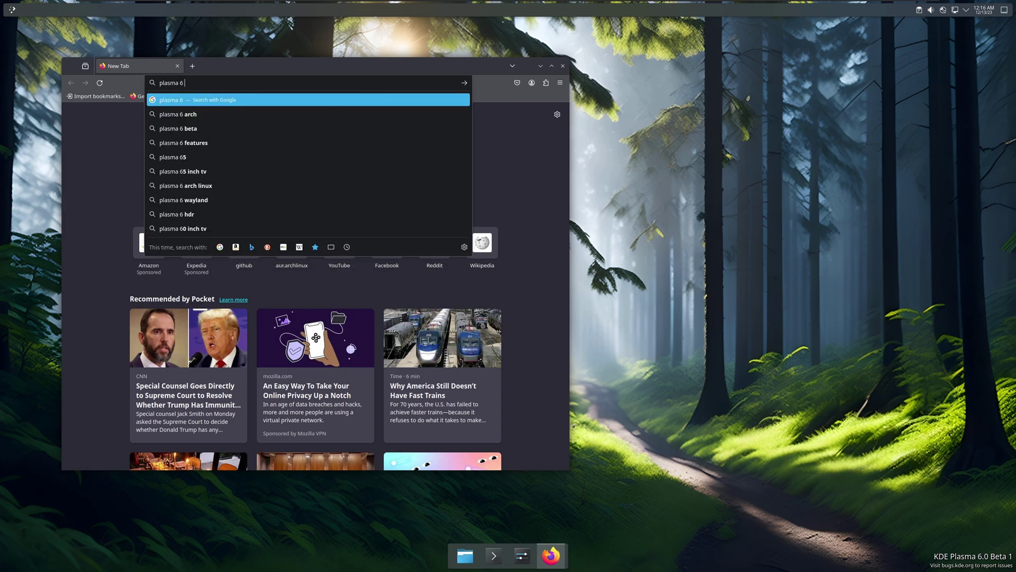
type("hemes")
key("Return")
left_click(136, 185)
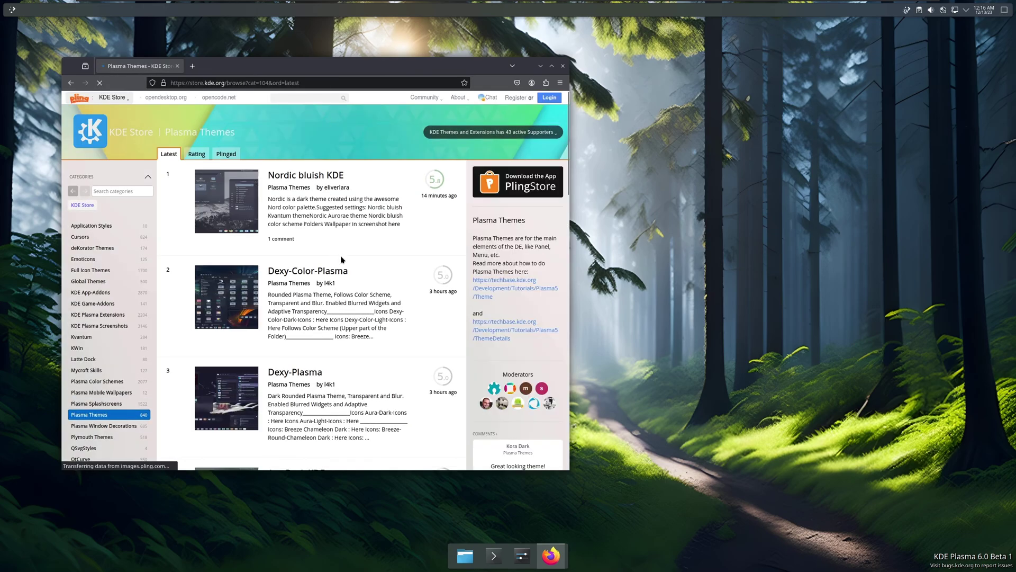
scroll(341, 256, "down", 3)
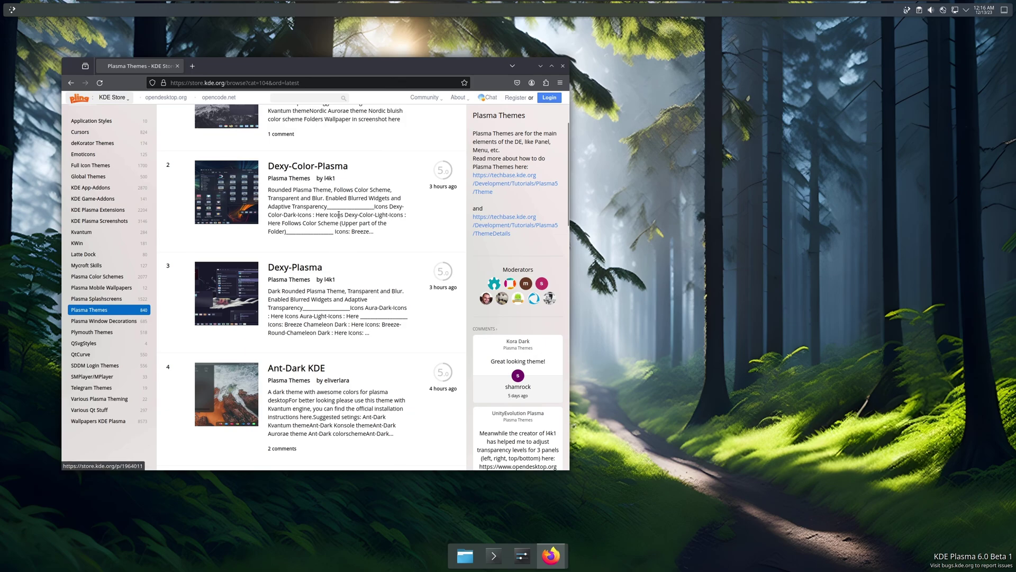
scroll(356, 266, "down", 3)
scroll(355, 268, "down", 3)
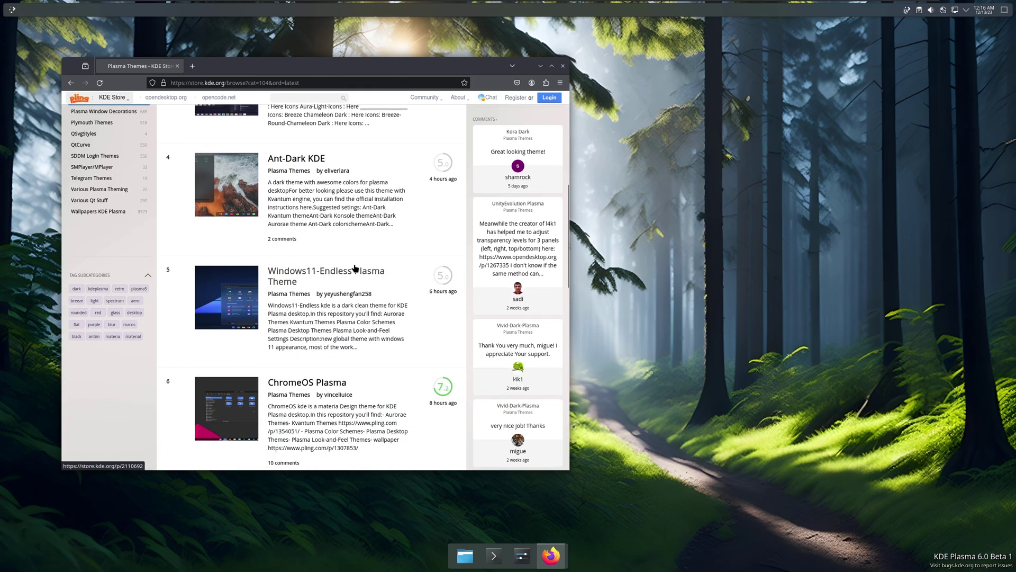
scroll(349, 390, "down", 3)
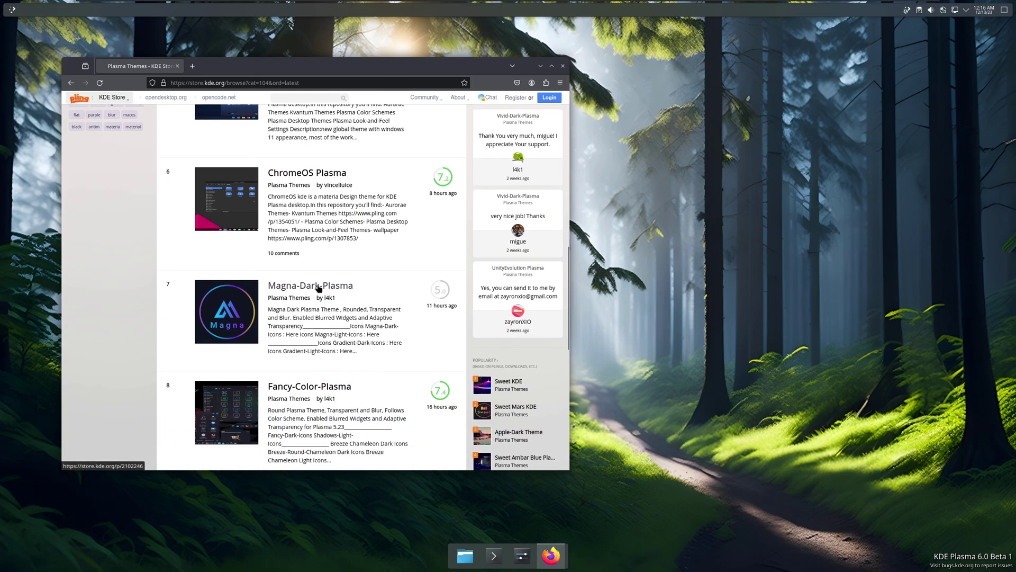
scroll(317, 287, "down", 2)
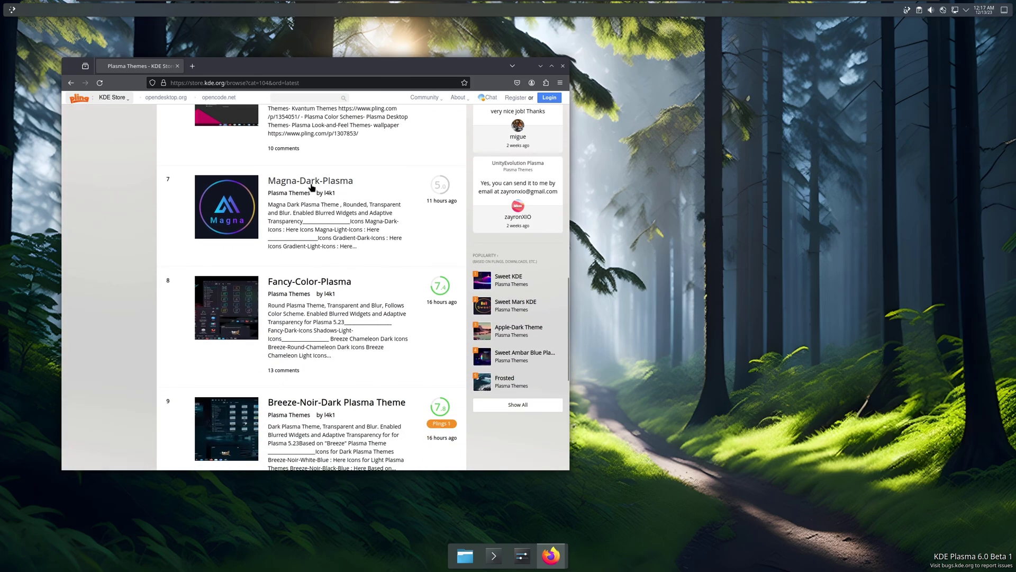
Step: Open Magna-Dark-Plasma and Apple-Dark Theme in new tabs, then browse listing pages 4 and 5
right_click(337, 186)
left_click(336, 193)
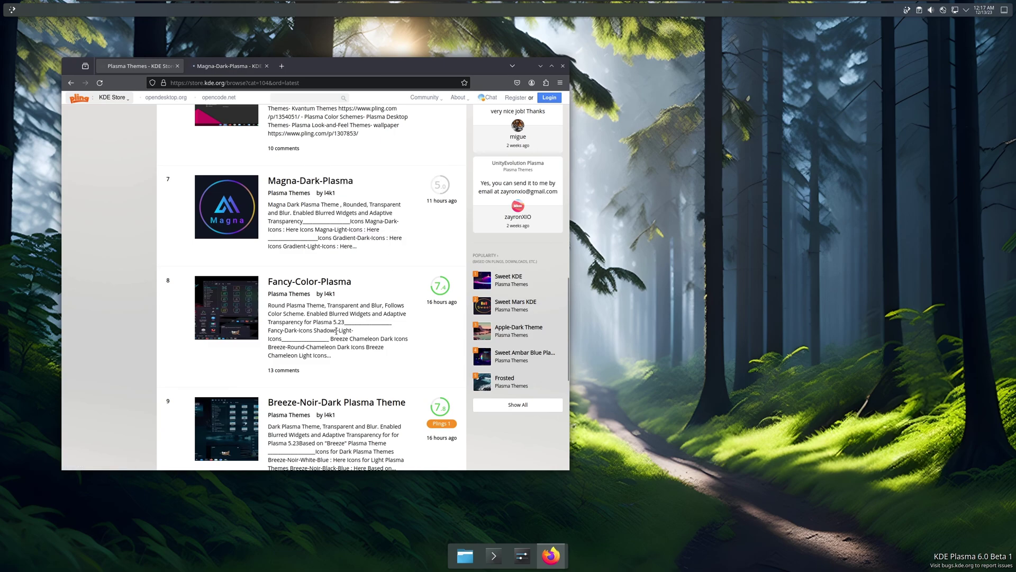
scroll(337, 330, "down", 1)
scroll(337, 331, "down", 4)
scroll(337, 334, "down", 1)
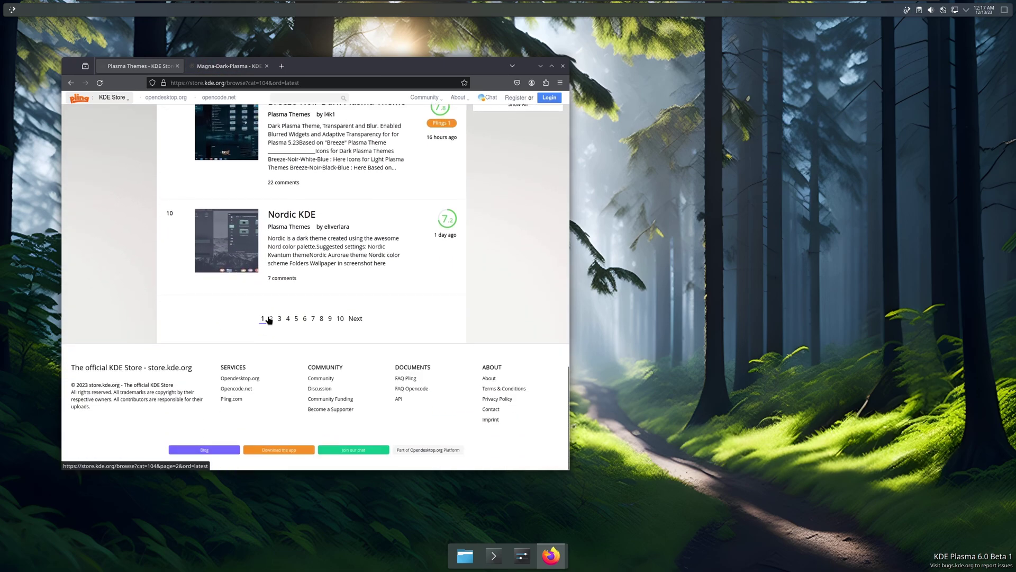
scroll(300, 324, "down", 2)
scroll(301, 323, "down", 1)
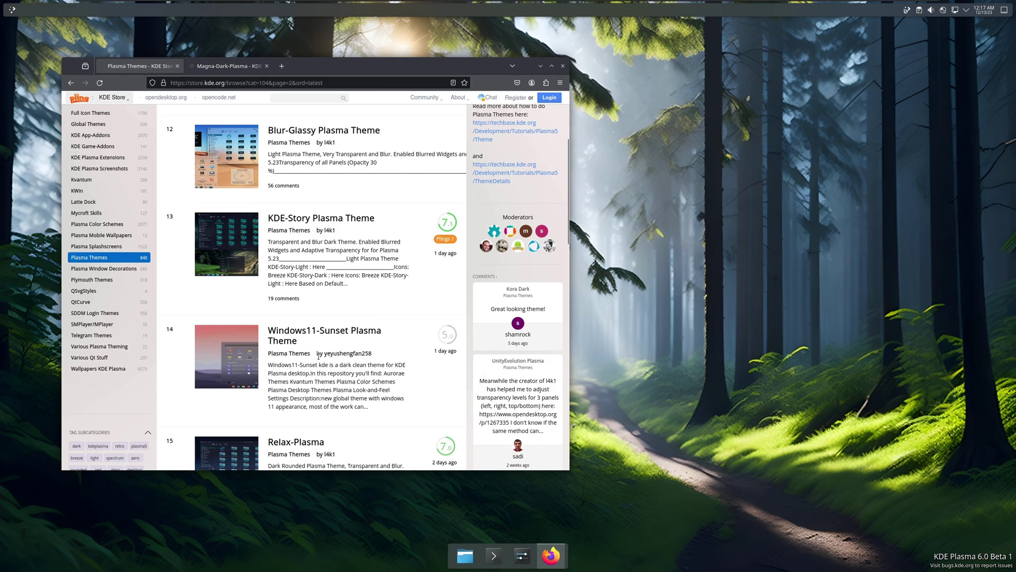
scroll(319, 357, "down", 2)
scroll(317, 356, "down", 2)
scroll(315, 355, "down", 2)
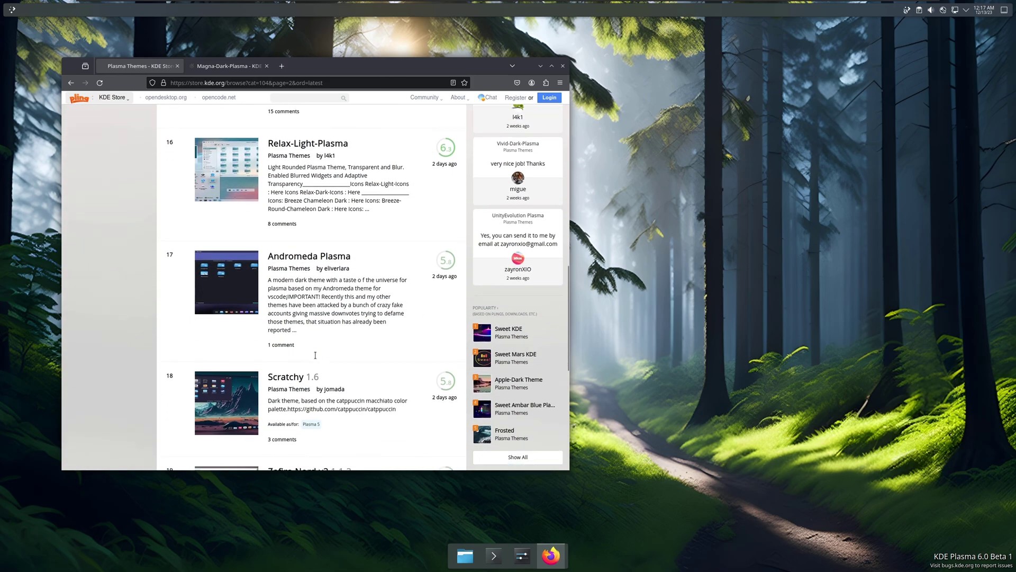
scroll(314, 355, "down", 2)
scroll(329, 334, "down", 3)
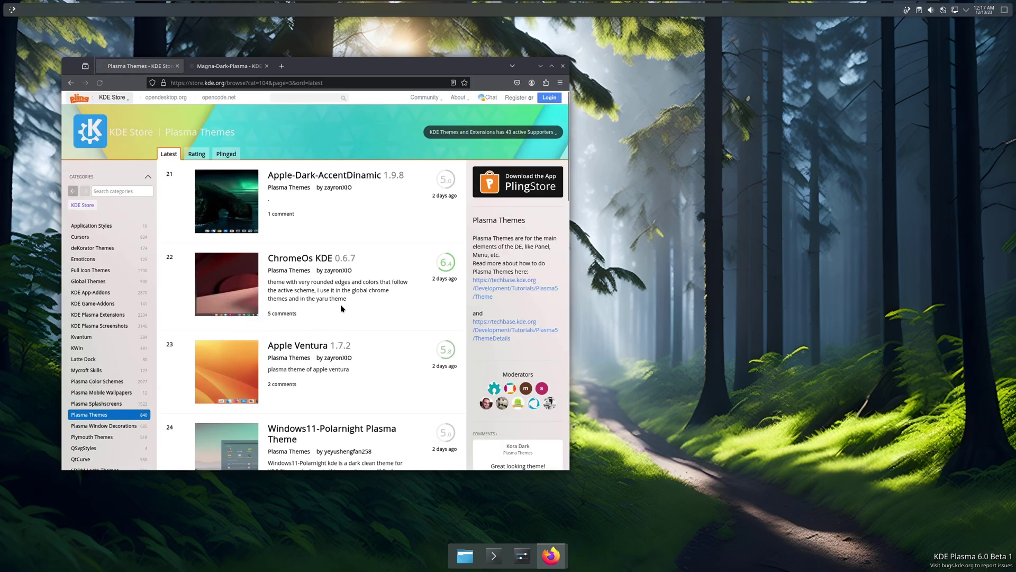
scroll(342, 308, "down", 2)
scroll(342, 308, "down", 2)
scroll(342, 308, "down", 1)
scroll(341, 308, "down", 1)
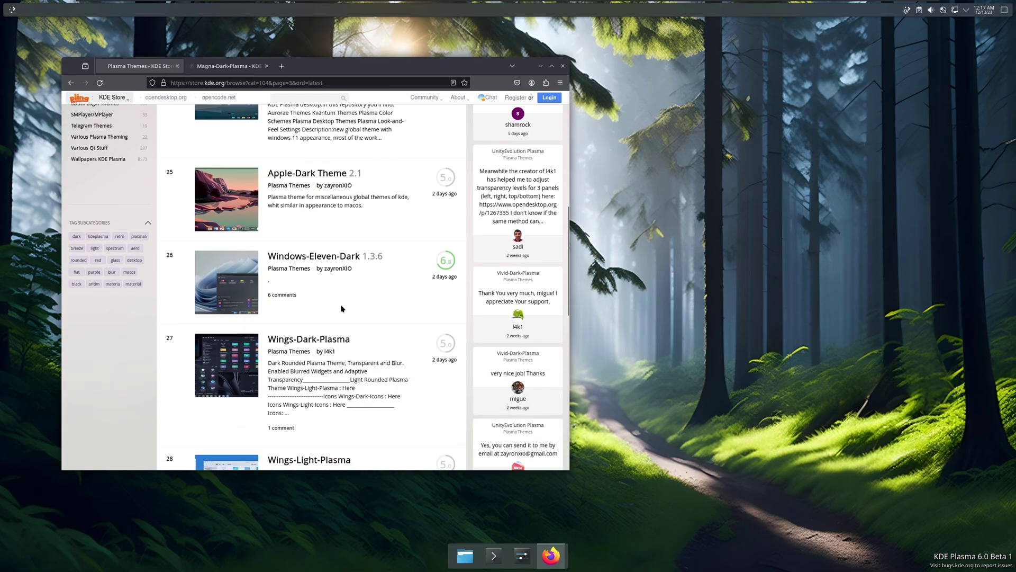
right_click(314, 172)
left_click(336, 178)
scroll(366, 328, "down", 3)
scroll(366, 328, "down", 2)
scroll(366, 328, "down", 3)
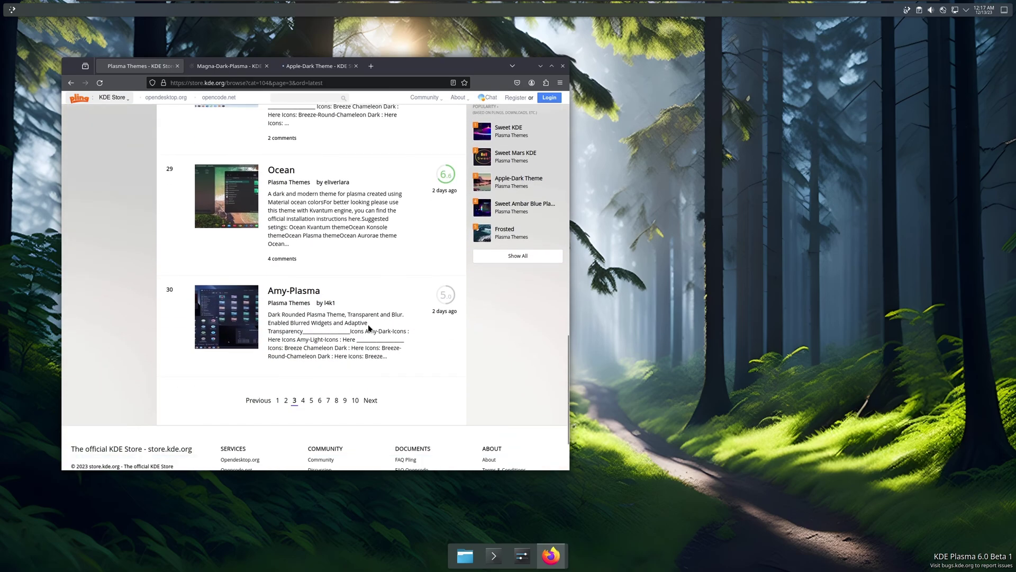
scroll(367, 327, "down", 1)
left_click(303, 339)
scroll(345, 310, "down", 3)
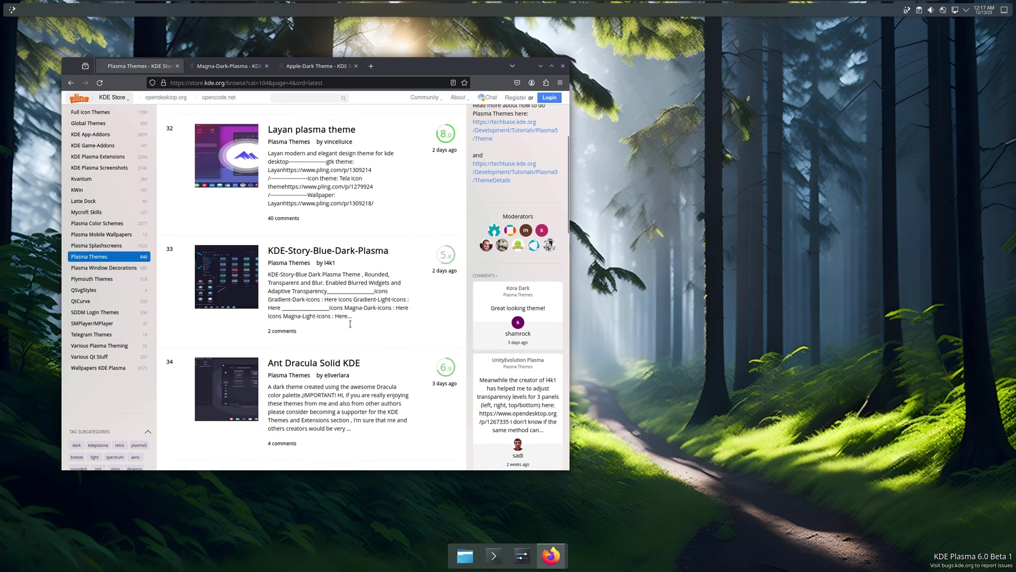
scroll(347, 326, "up", 2)
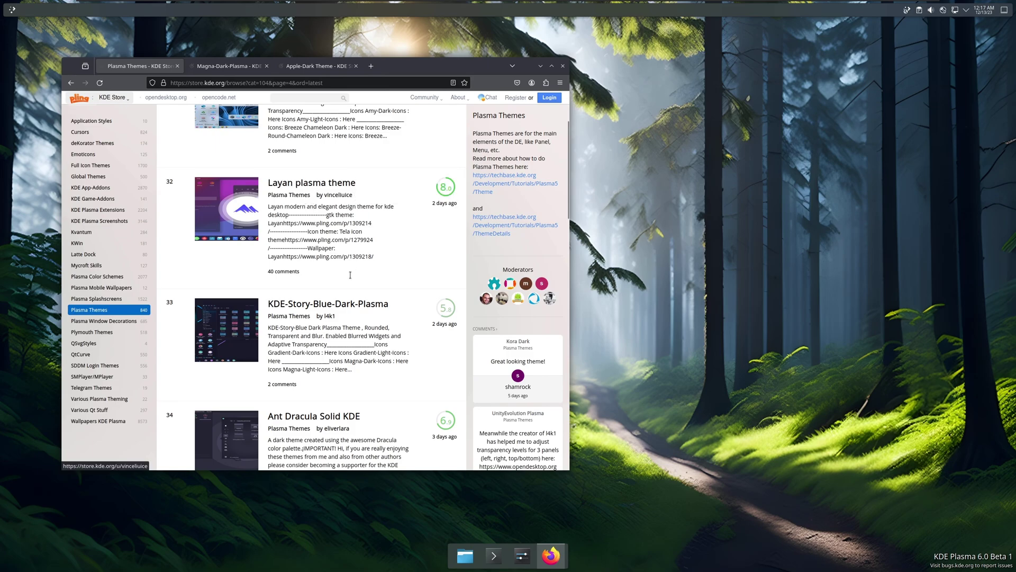
scroll(344, 317, "down", 3)
scroll(349, 364, "down", 1)
scroll(349, 365, "down", 3)
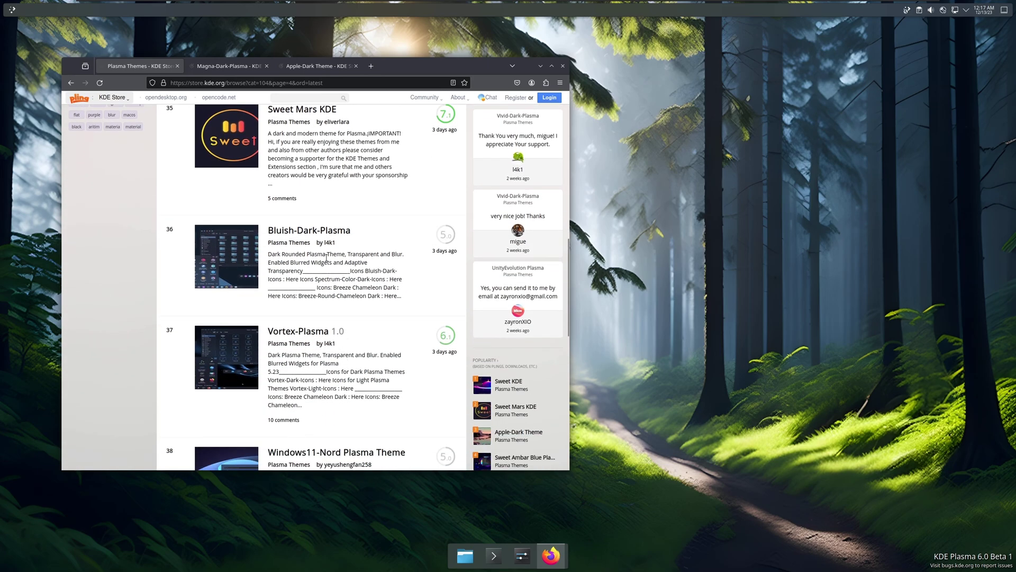
scroll(382, 339, "down", 2)
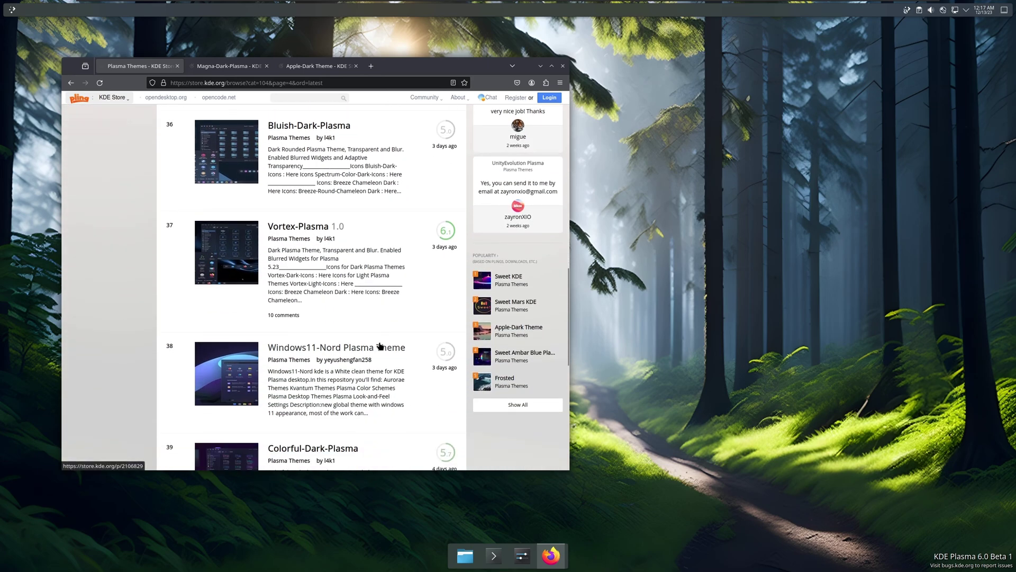
scroll(379, 347, "down", 3)
scroll(379, 344, "down", 3)
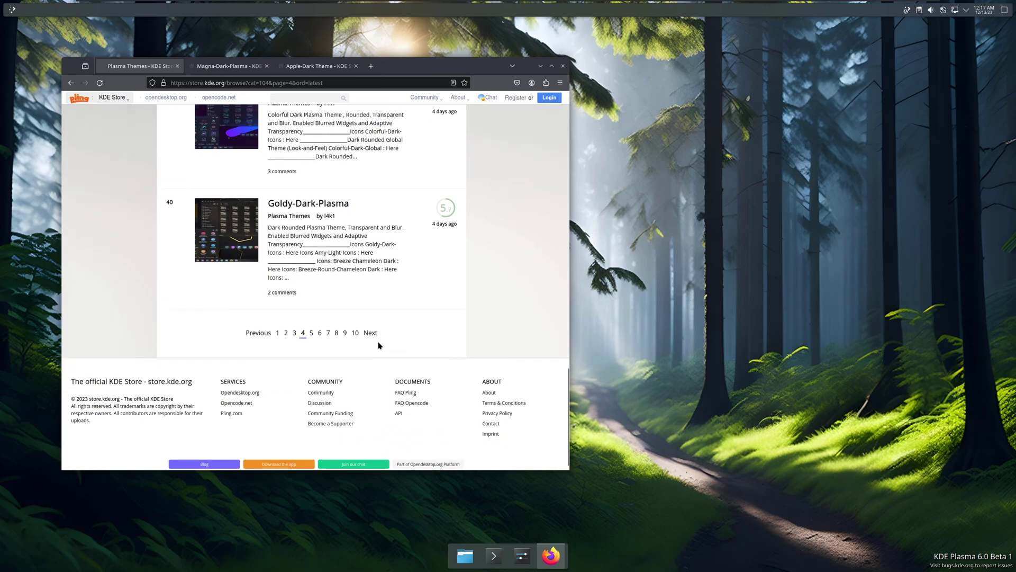
left_click(311, 325)
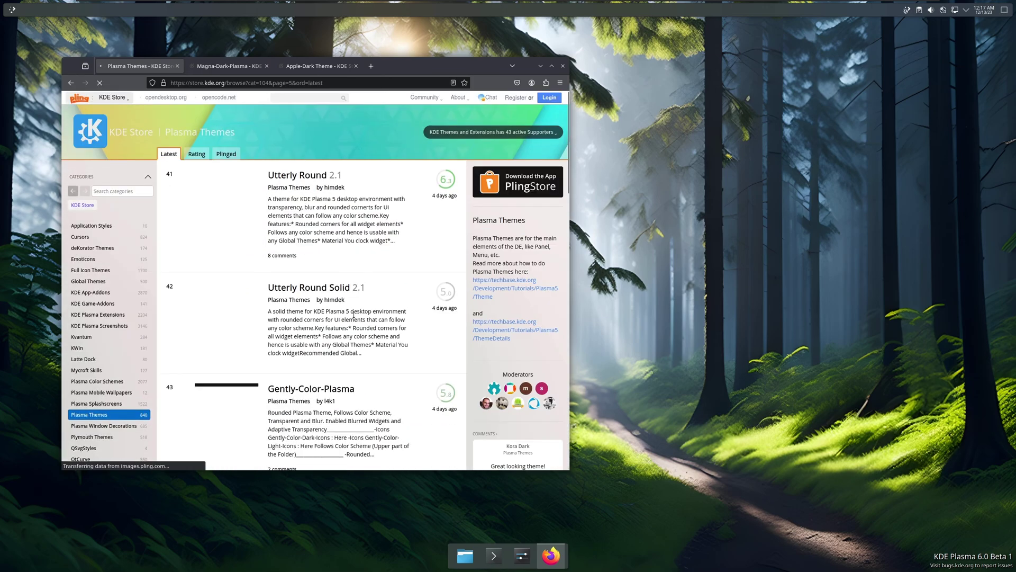
scroll(353, 315, "down", 5)
scroll(353, 316, "down", 1)
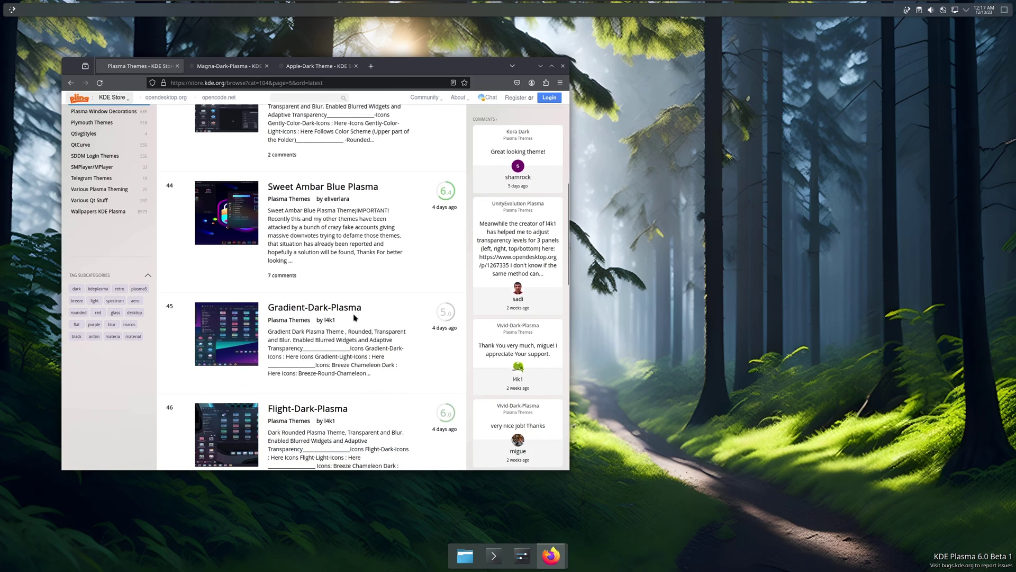
scroll(353, 317, "down", 2)
scroll(353, 314, "down", 2)
scroll(353, 314, "down", 1)
scroll(353, 313, "down", 5)
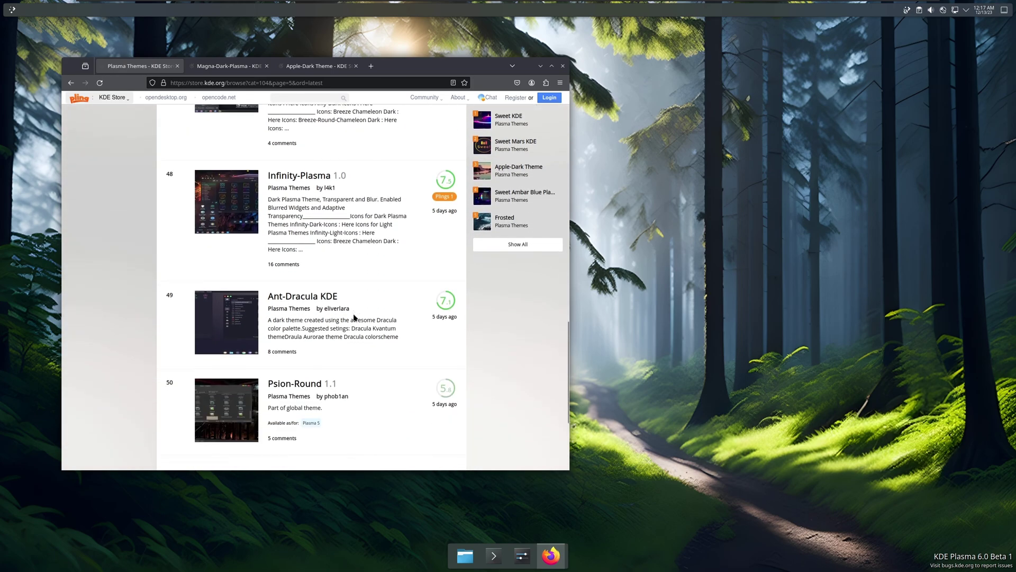
scroll(354, 313, "down", 2)
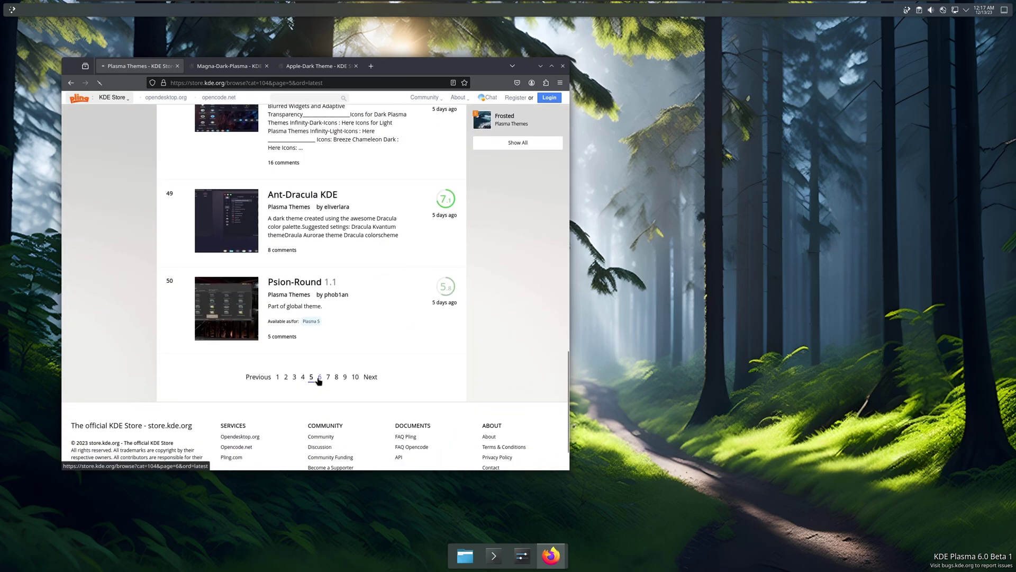
scroll(343, 316, "down", 2)
scroll(343, 317, "down", 4)
scroll(343, 316, "down", 2)
scroll(340, 309, "down", 5)
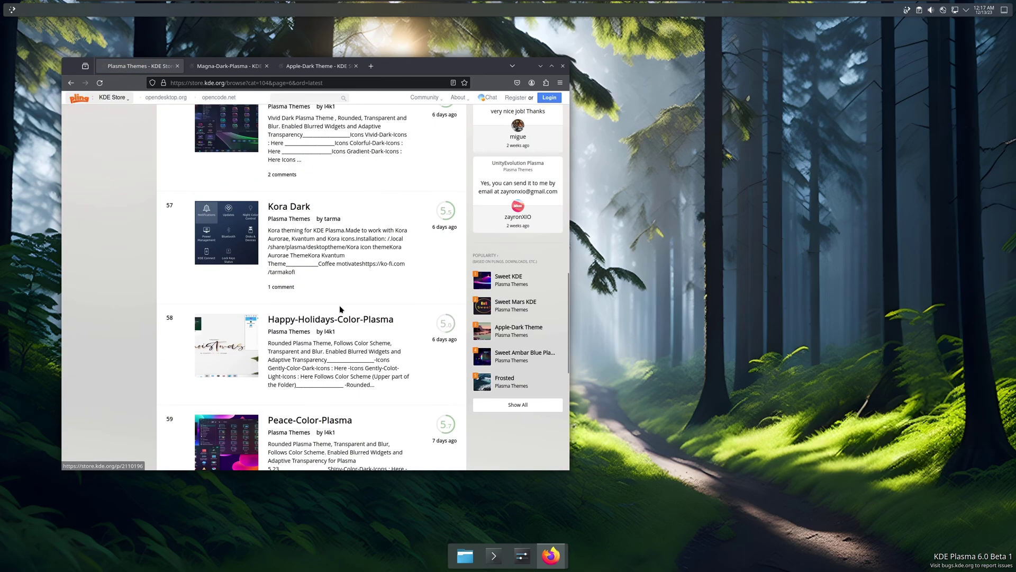
scroll(341, 309, "down", 2)
scroll(340, 309, "down", 2)
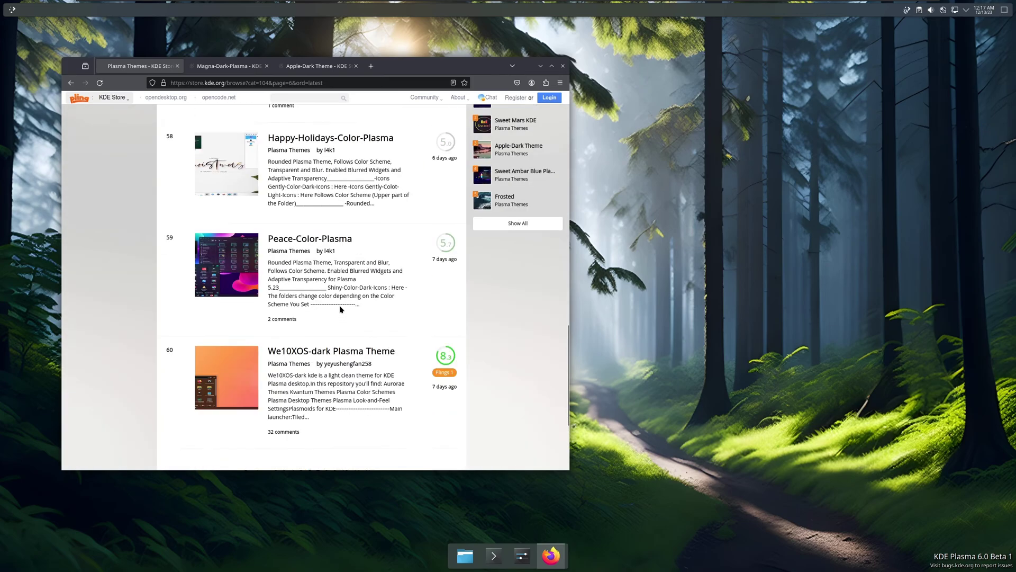
scroll(339, 308, "up", 3)
scroll(400, 224, "up", 7)
scroll(380, 242, "up", 3)
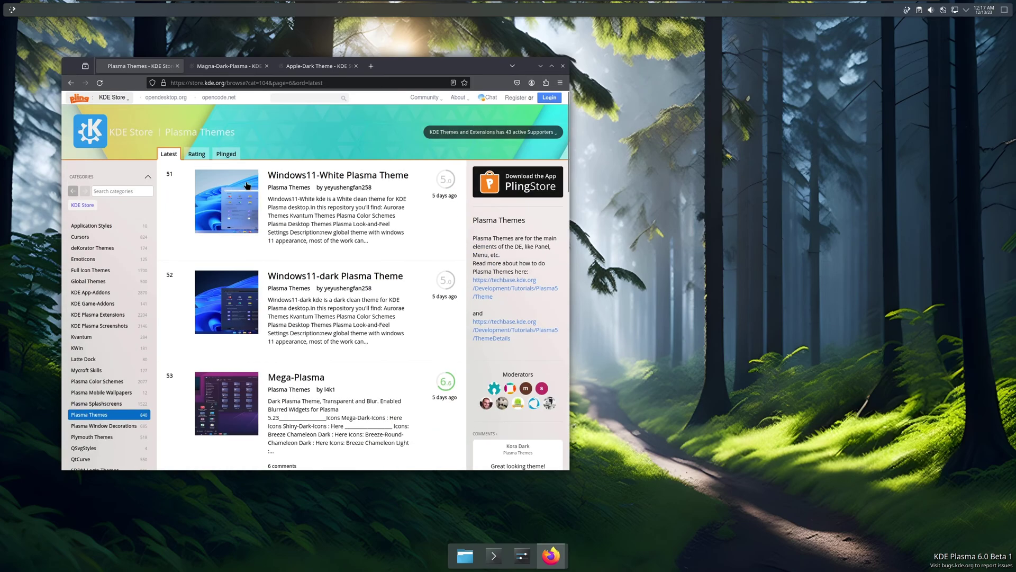
Step: Search the KDE Store categories for purple, which finds nothing
left_click(113, 192)
type("purple")
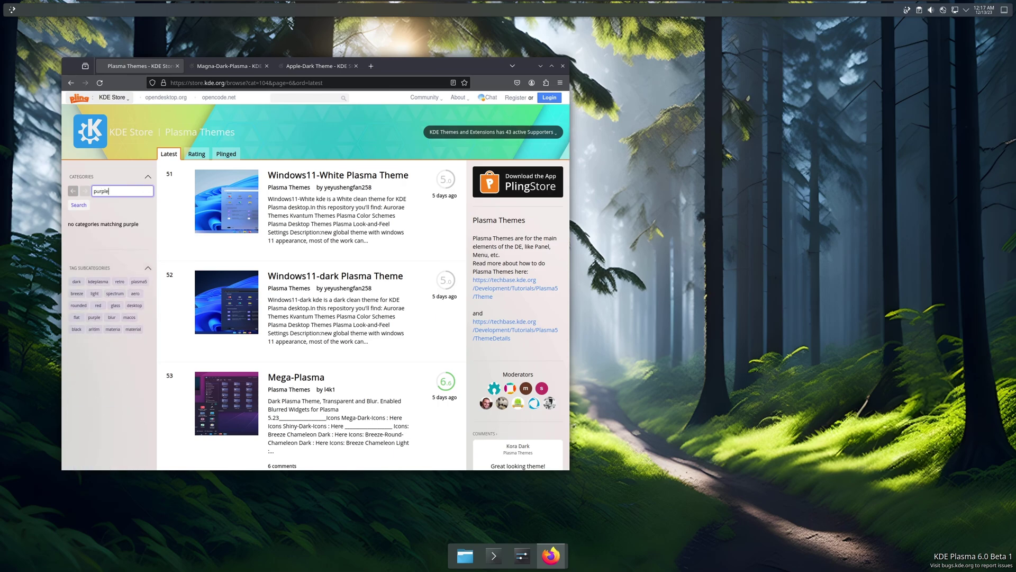
left_click(208, 215)
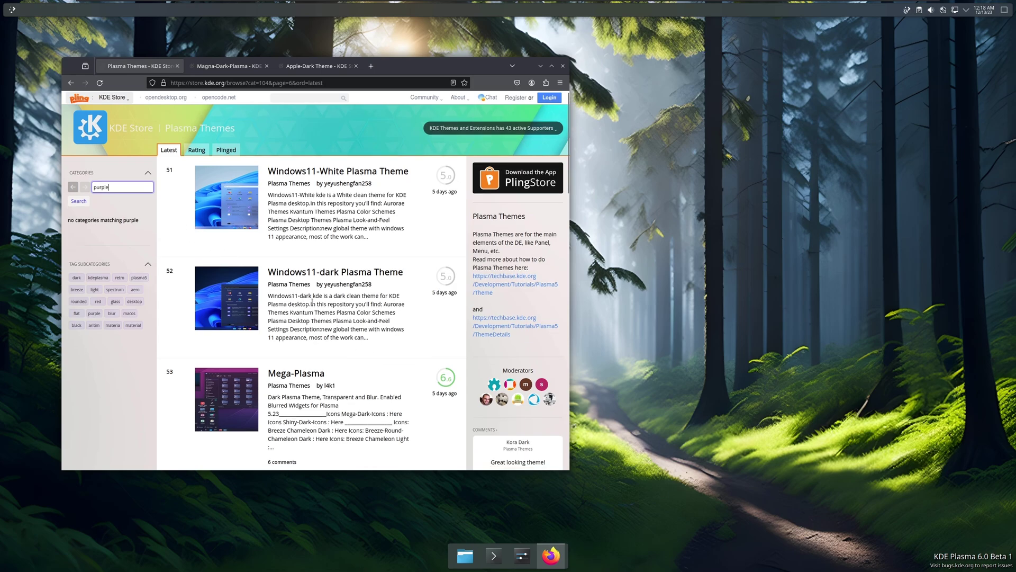
scroll(312, 301, "down", 5)
scroll(333, 306, "down", 2)
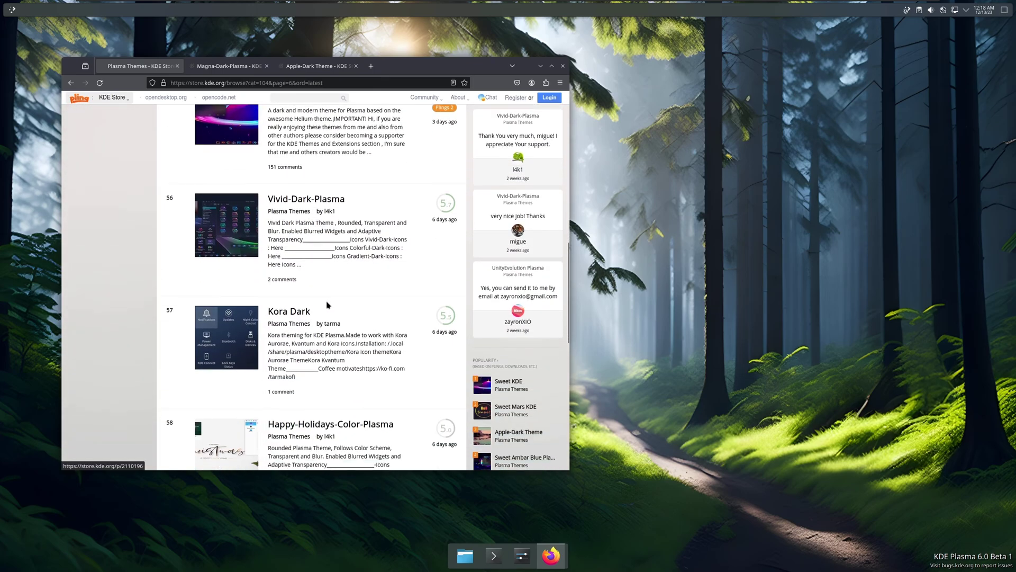
Step: Switch to the Magna-Dark-Plasma tab and start downloading Magna-Dark-Plasma.tar.gz
key("ctrl+Tab")
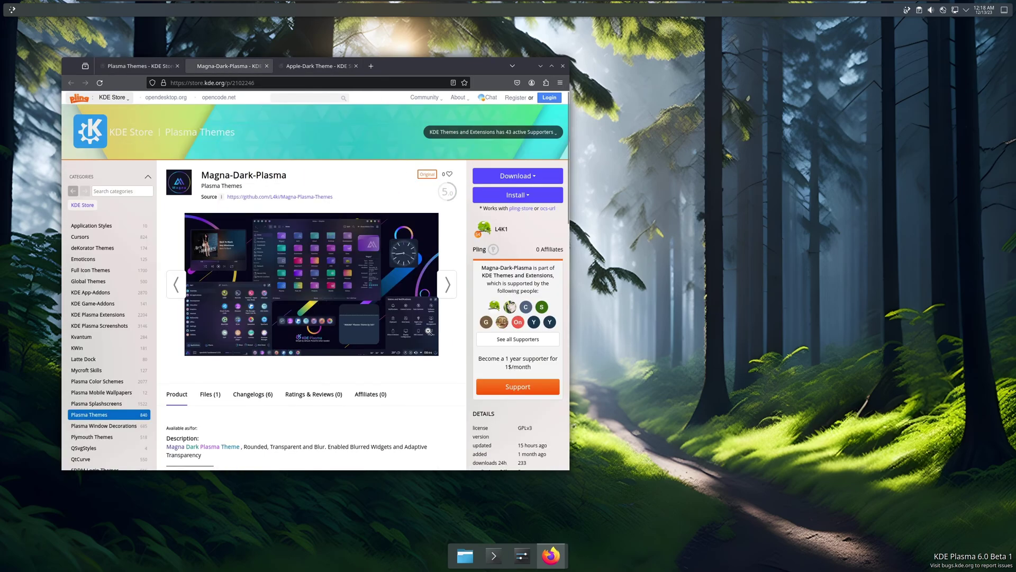
left_click(515, 176)
left_click(508, 192)
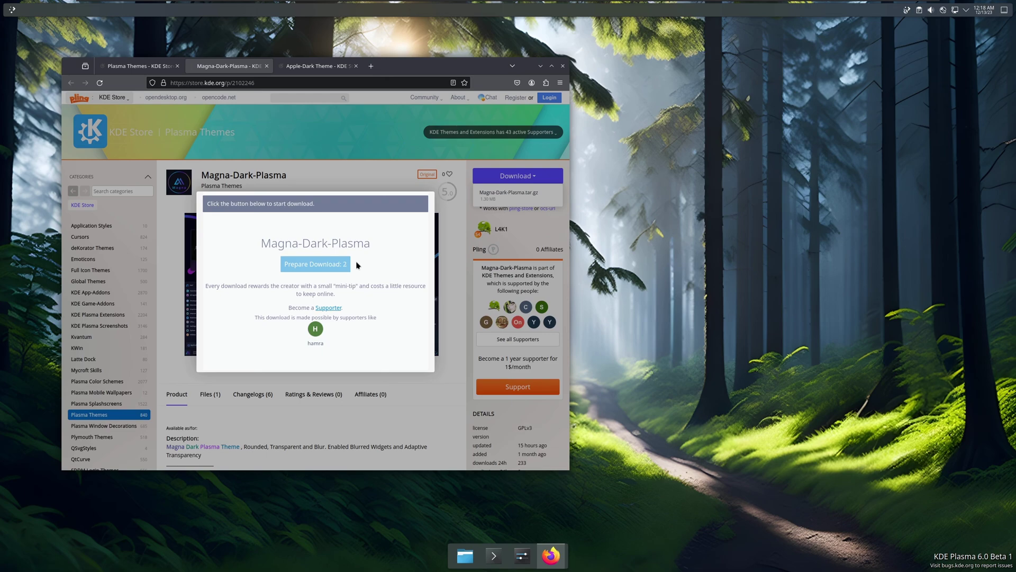
left_click(335, 269)
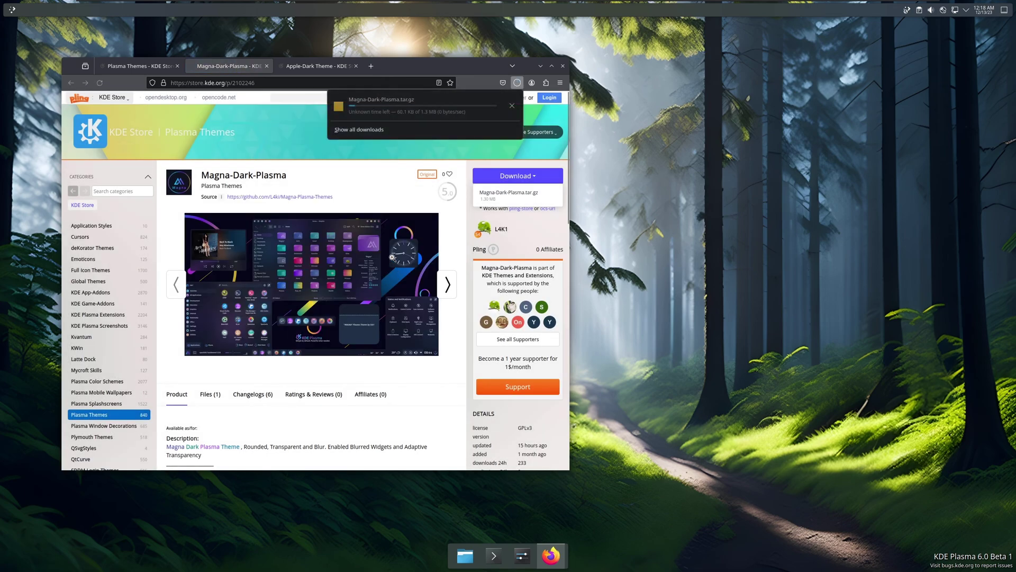
Step: Start the AppleDark-ALL.tar.xz download, then show the home folder in a resized Dolphin with larger icons
left_click(316, 66)
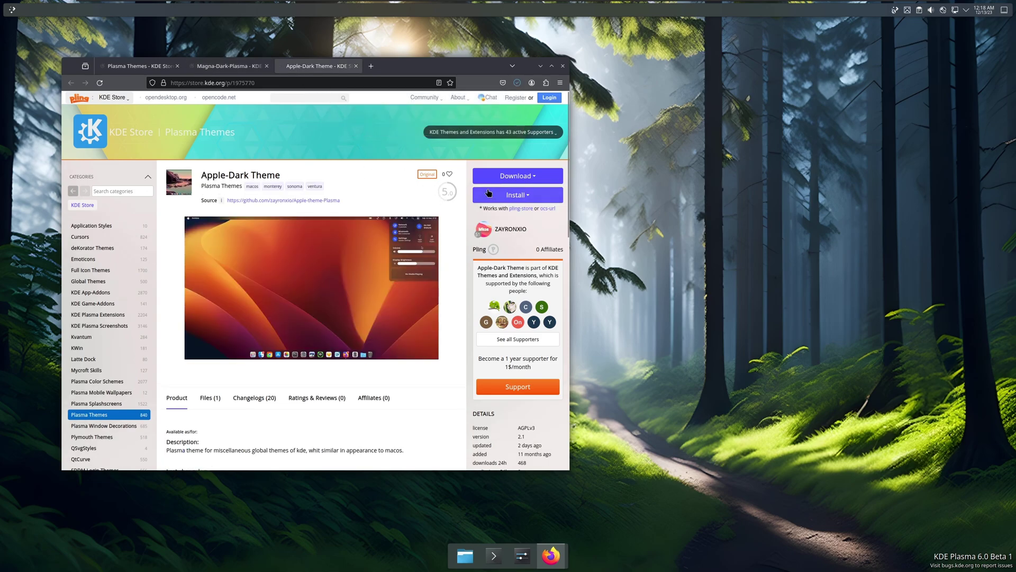
left_click(519, 194)
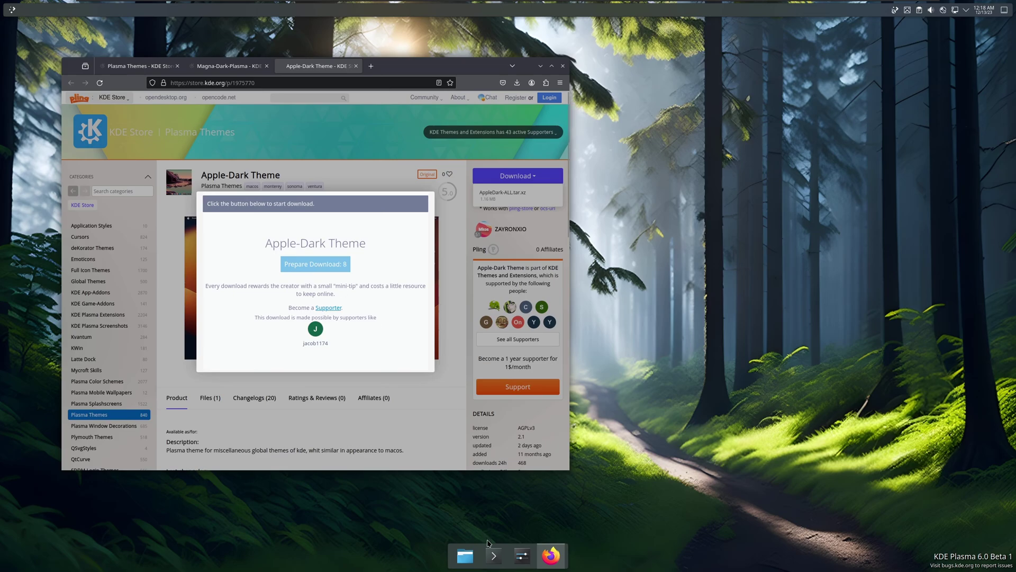
left_click(465, 556)
left_click_drag(486, 45, 592, 44)
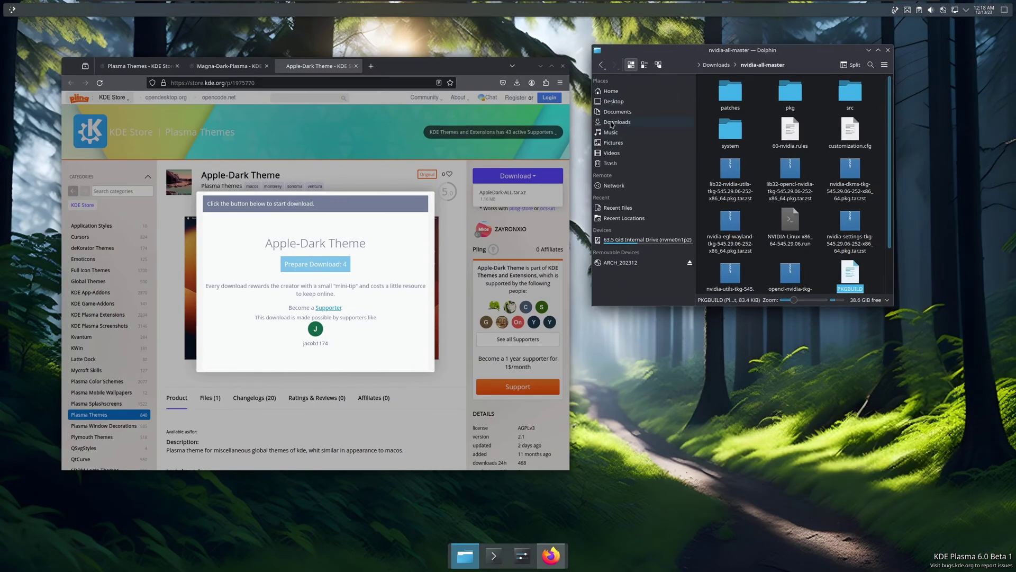
left_click(610, 93)
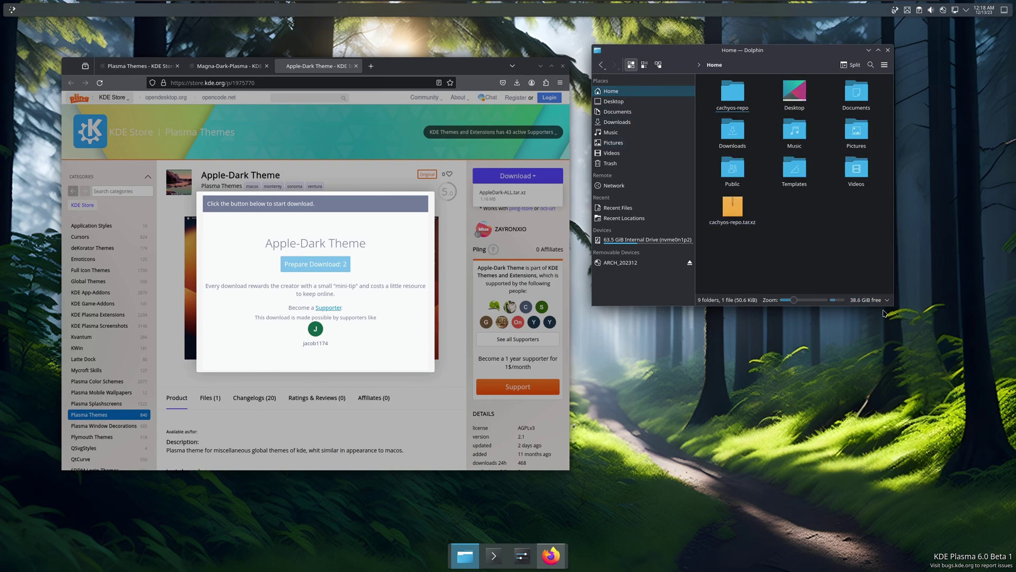
left_click_drag(891, 309, 945, 430)
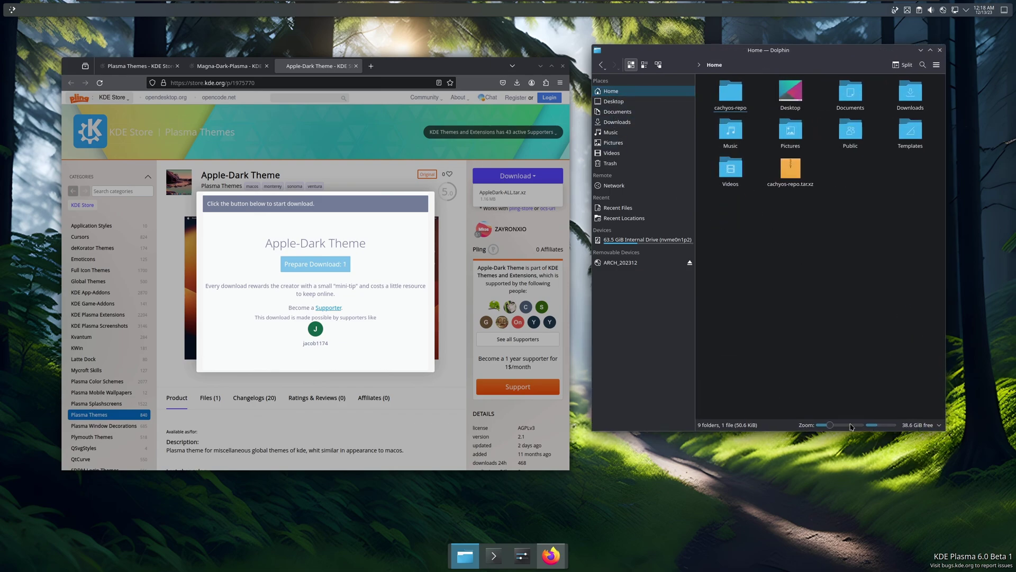
left_click_drag(829, 426, 841, 427)
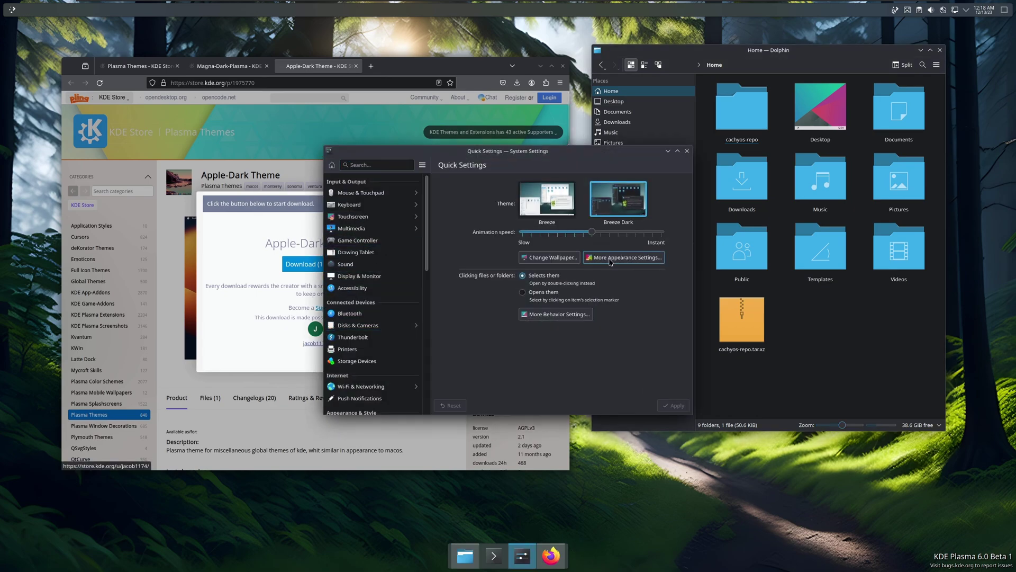
Step: Reapply Numix Circle as the icon theme and close System Settings
left_click(606, 262)
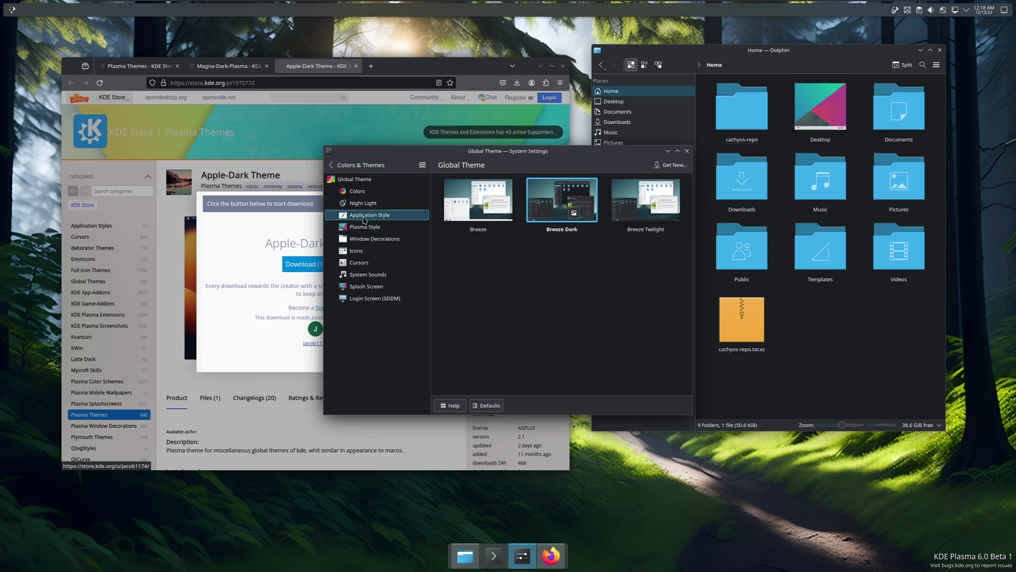
left_click(362, 252)
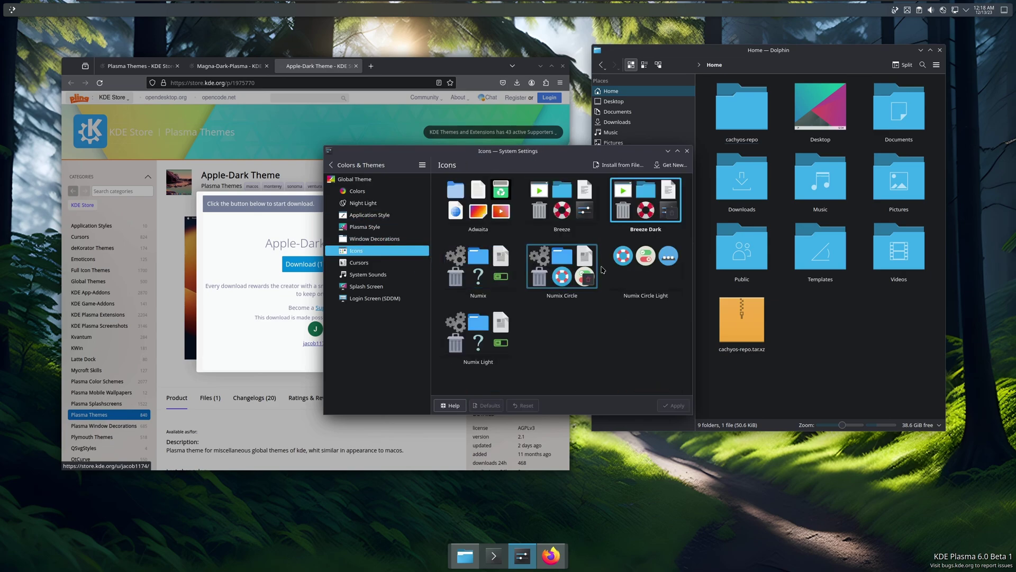
left_click(551, 269)
left_click(675, 406)
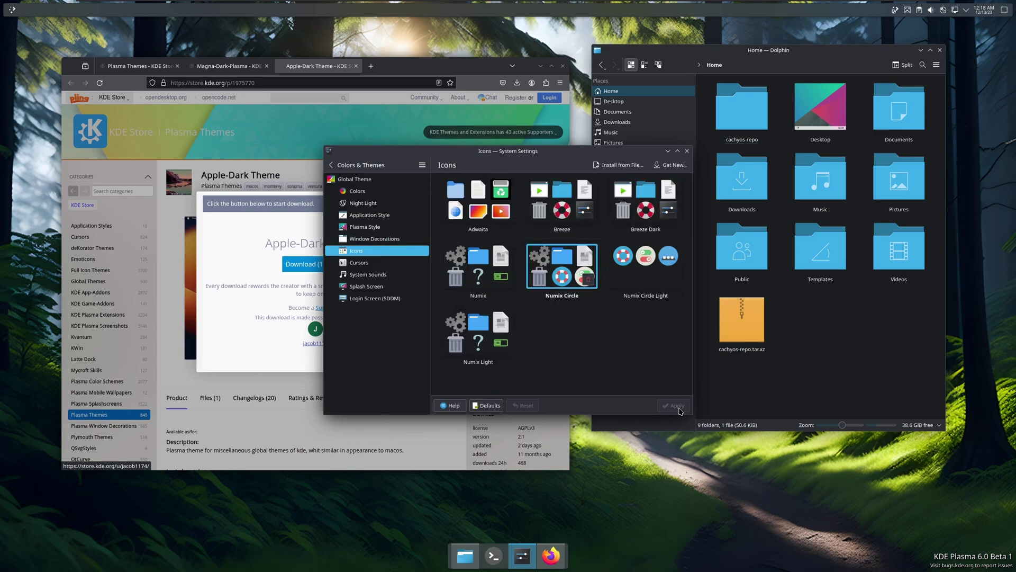
left_click(686, 150)
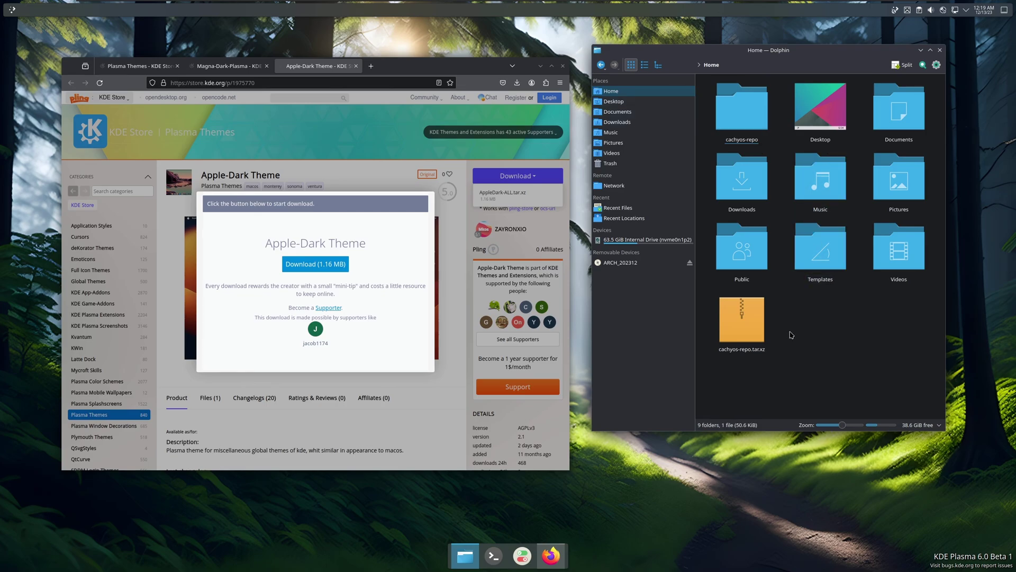
Step: Bring Dolphin back, move it to the right and reveal hidden folders with Ctrl+H
left_click(940, 49)
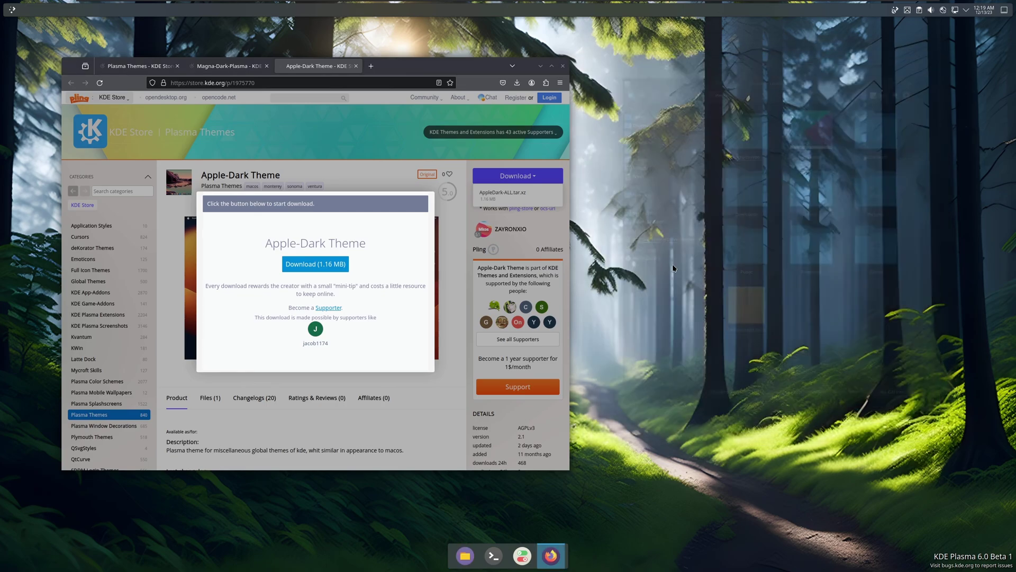
left_click(466, 560)
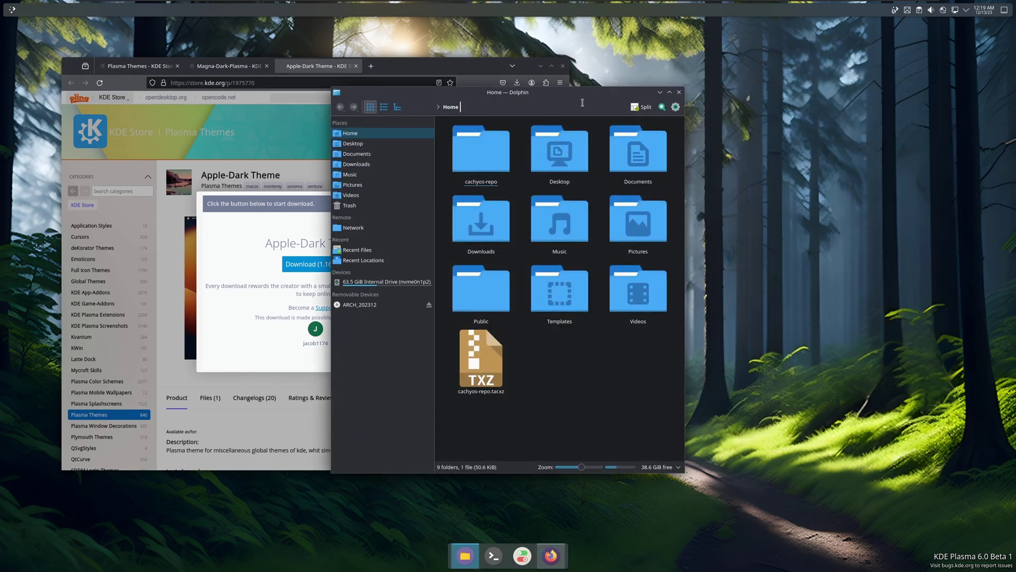
left_click_drag(609, 99, 892, 69)
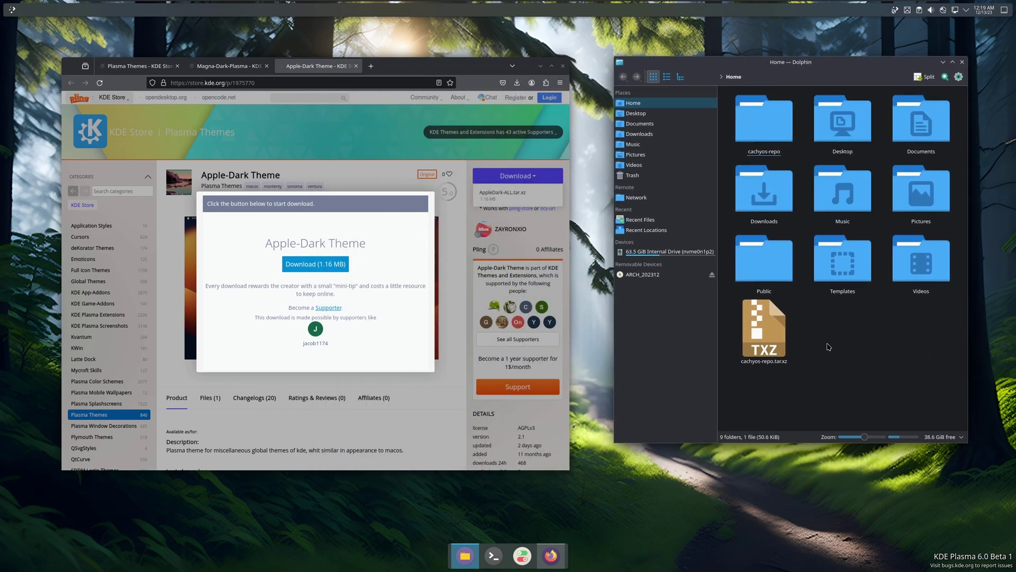
key("ctrl+h")
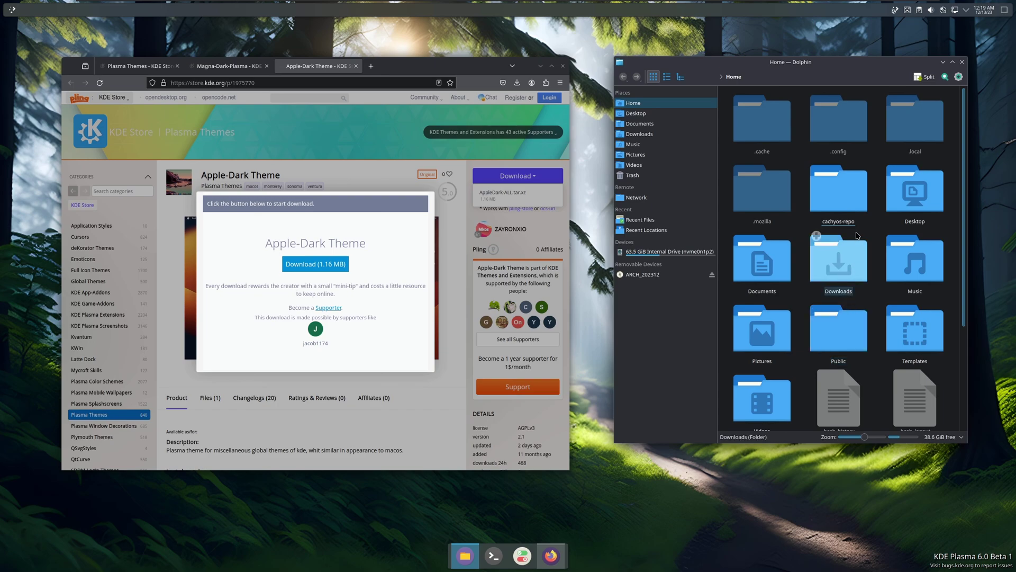
Step: Browse into .local/share, peek inside plasmashell and return to share
double_click(914, 119)
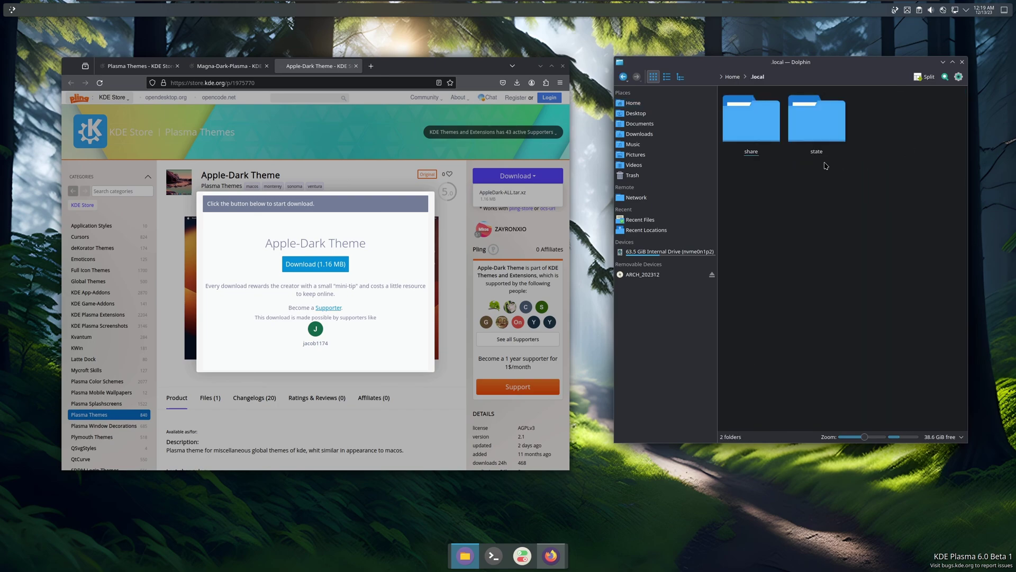
double_click(765, 118)
scroll(849, 266, "down", 5)
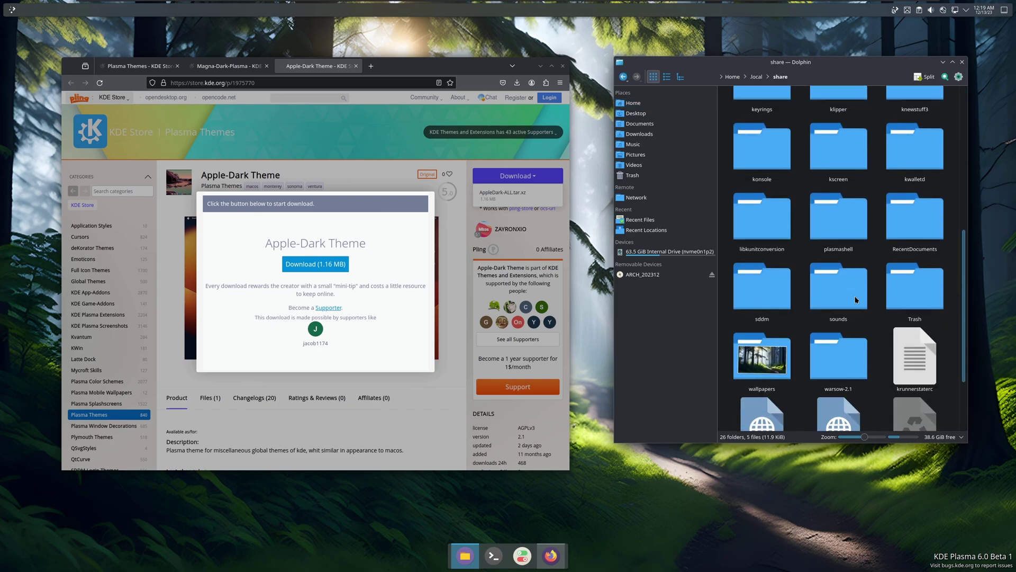
double_click(836, 223)
key("alt+Left")
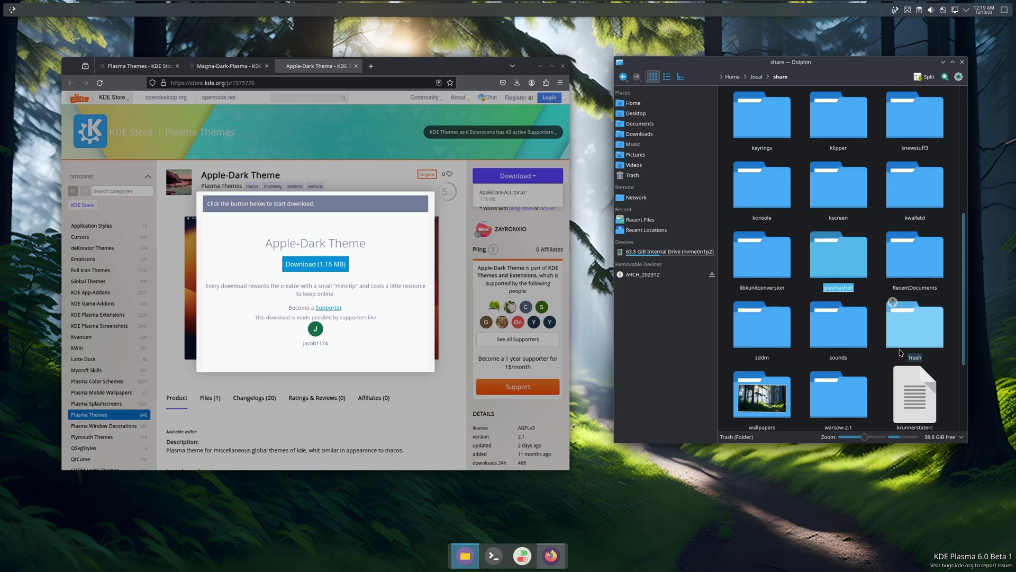
scroll(899, 353, "down", 1)
scroll(900, 352, "down", 1)
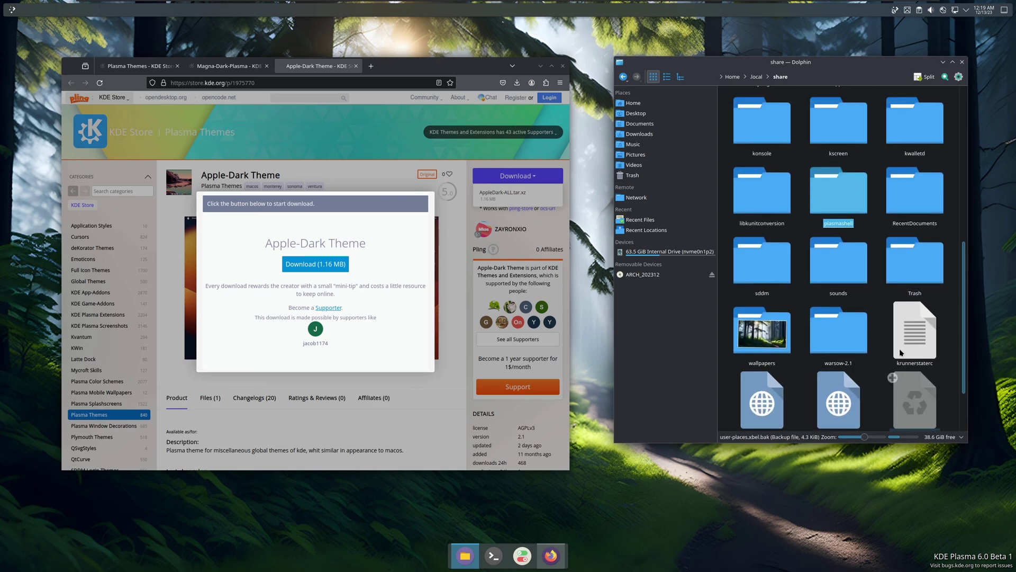
scroll(899, 353, "up", 2)
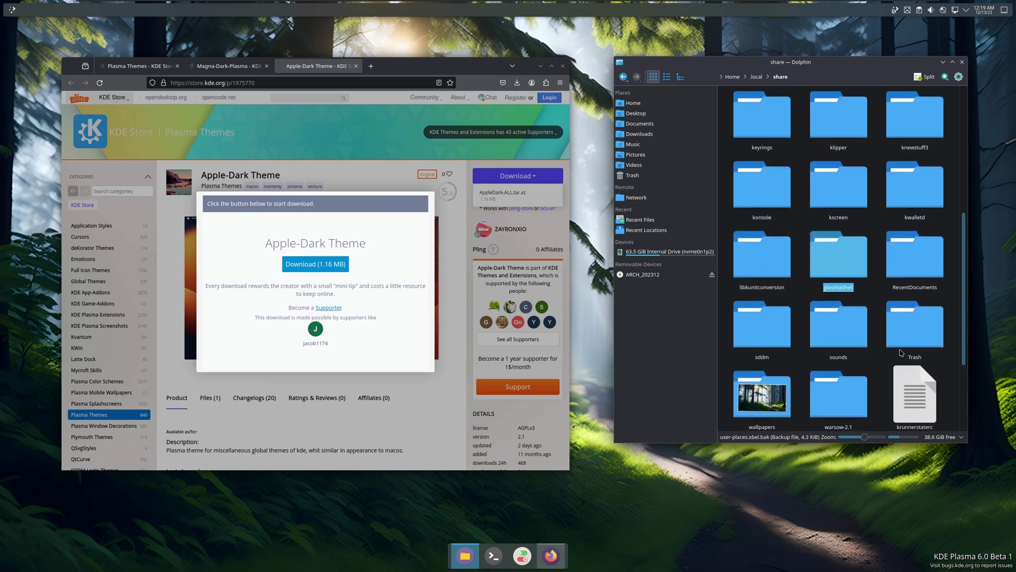
Step: Try installing Magna-Dark-Global from Get New Global Themes; it fails with a metadata error
left_click(522, 556)
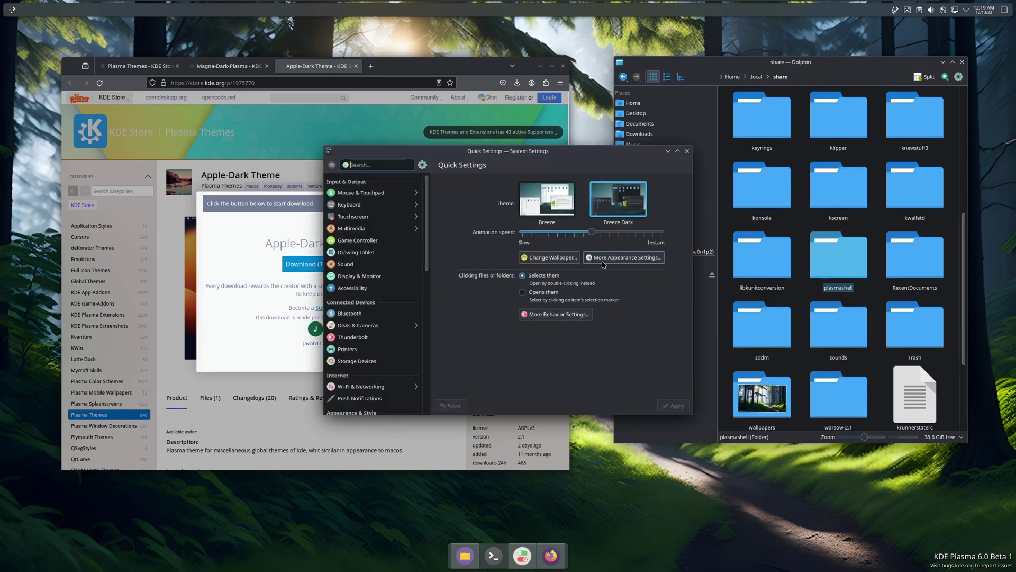
left_click(621, 258)
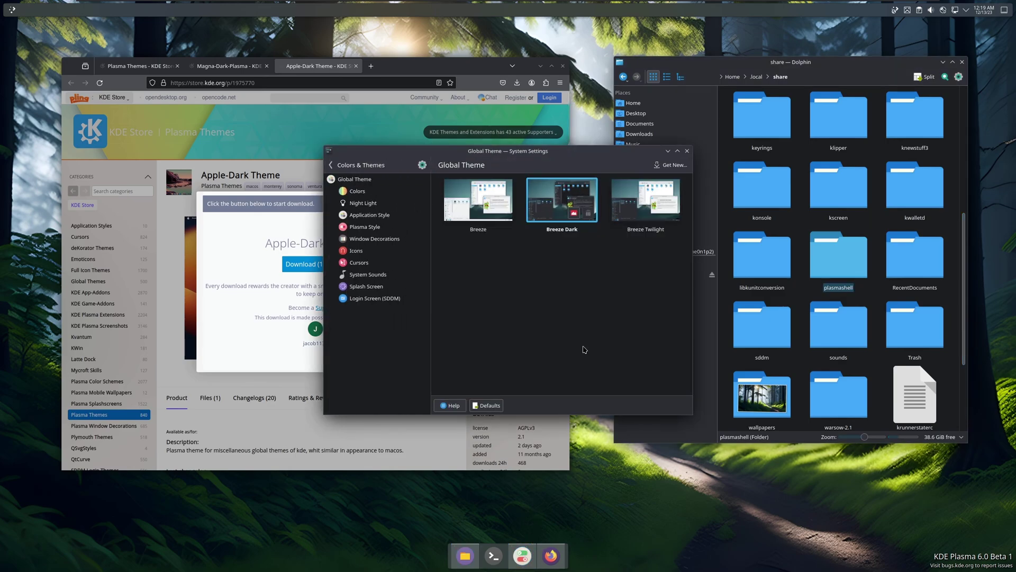
left_click(672, 165)
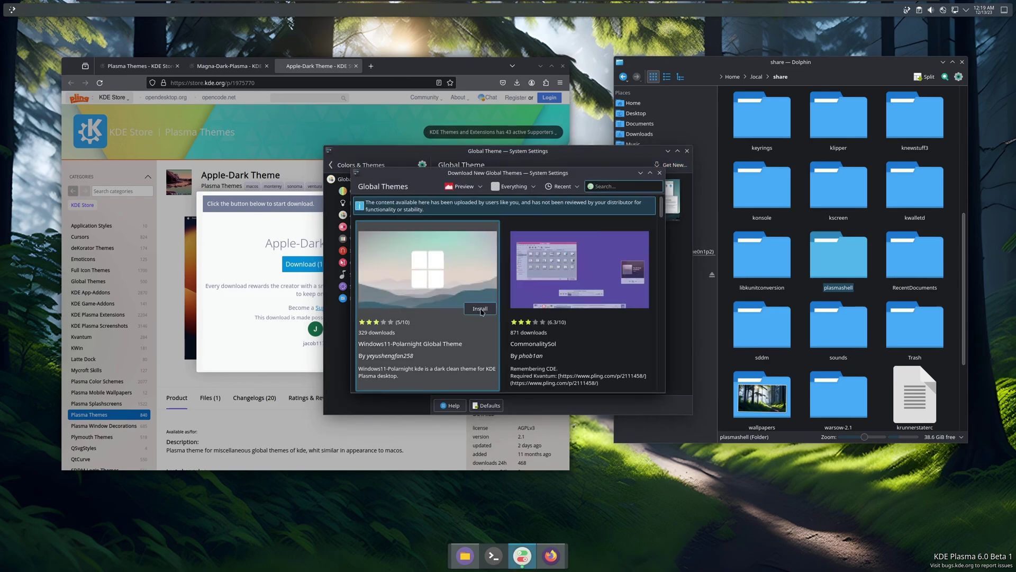
scroll(461, 307, "down", 3)
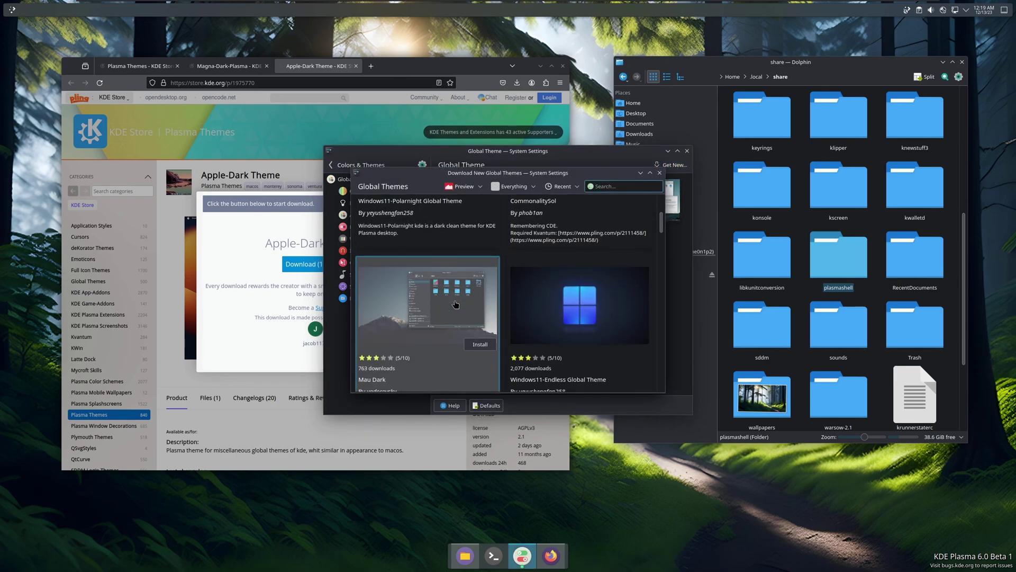
scroll(455, 304, "down", 2)
scroll(455, 303, "down", 2)
scroll(455, 304, "down", 2)
scroll(454, 305, "down", 2)
scroll(455, 304, "down", 2)
scroll(455, 304, "down", 2)
scroll(454, 305, "down", 2)
scroll(455, 304, "down", 2)
scroll(455, 305, "down", 2)
scroll(455, 304, "down", 2)
scroll(456, 303, "down", 2)
scroll(621, 295, "down", 2)
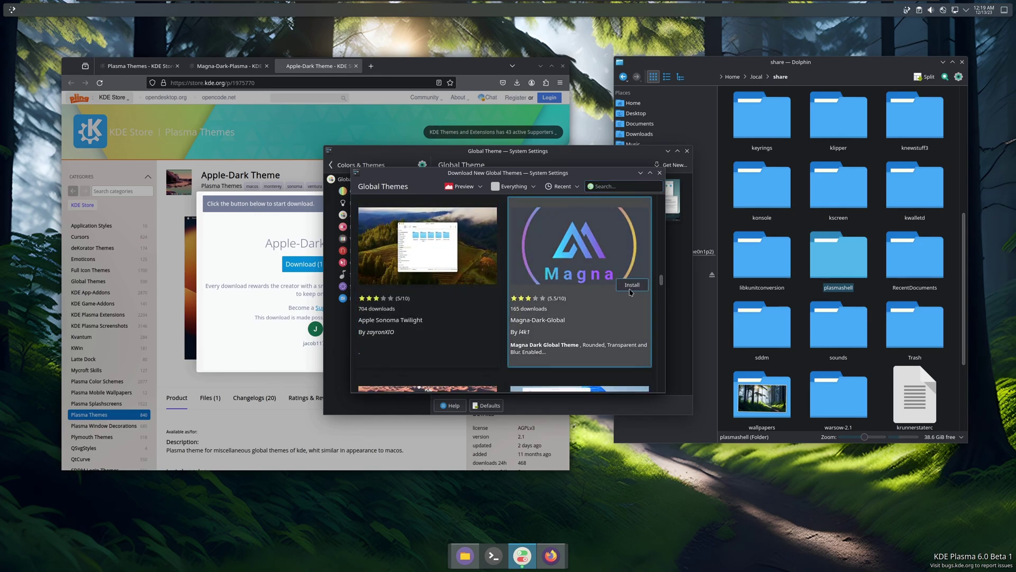
left_click(633, 285)
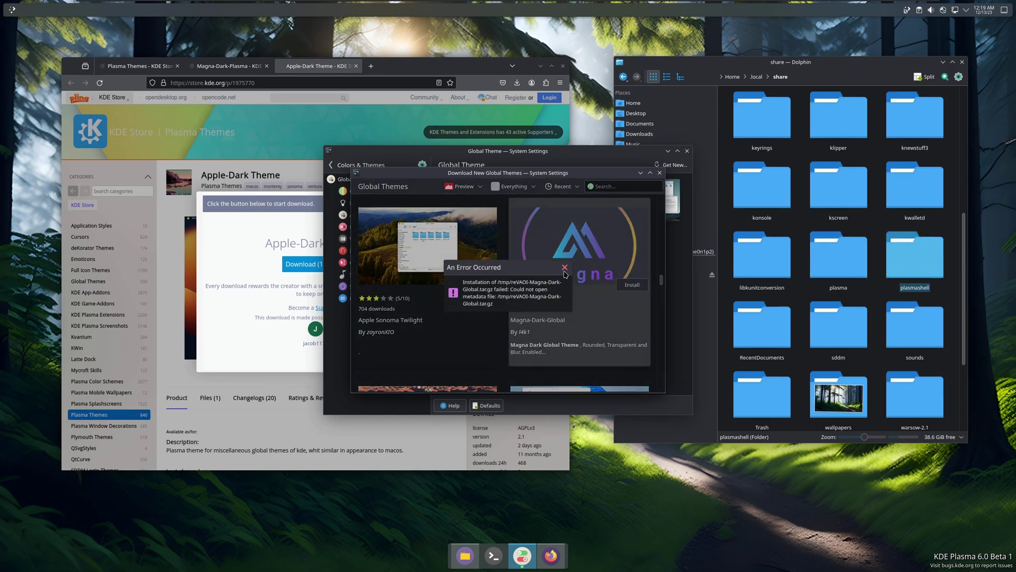
scroll(887, 377, "down", 2)
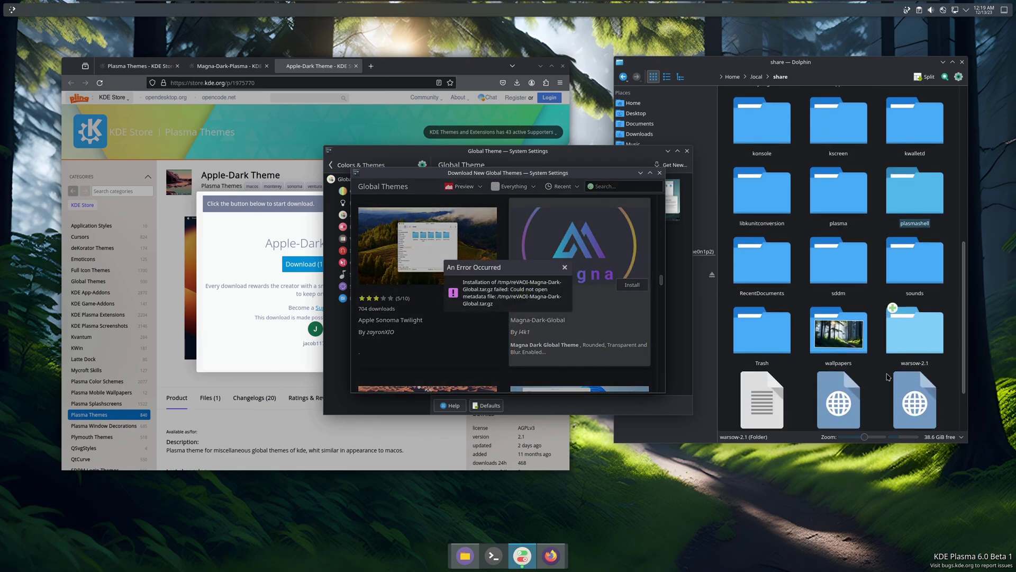
Step: Open the empty plasma/look-and-feel folder and bring up Dolphin's taskbar places for a Downloads window
double_click(838, 191)
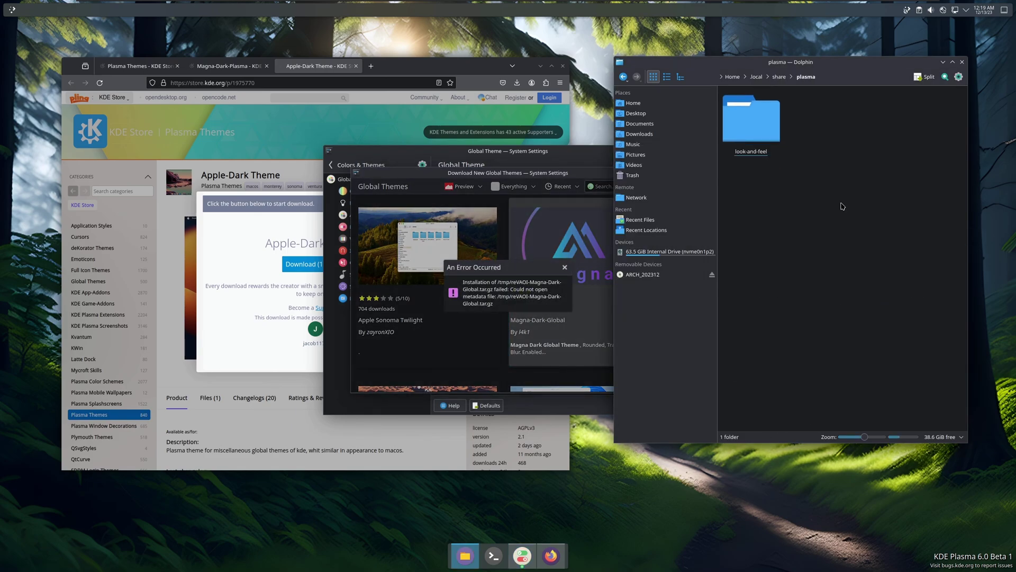
double_click(754, 132)
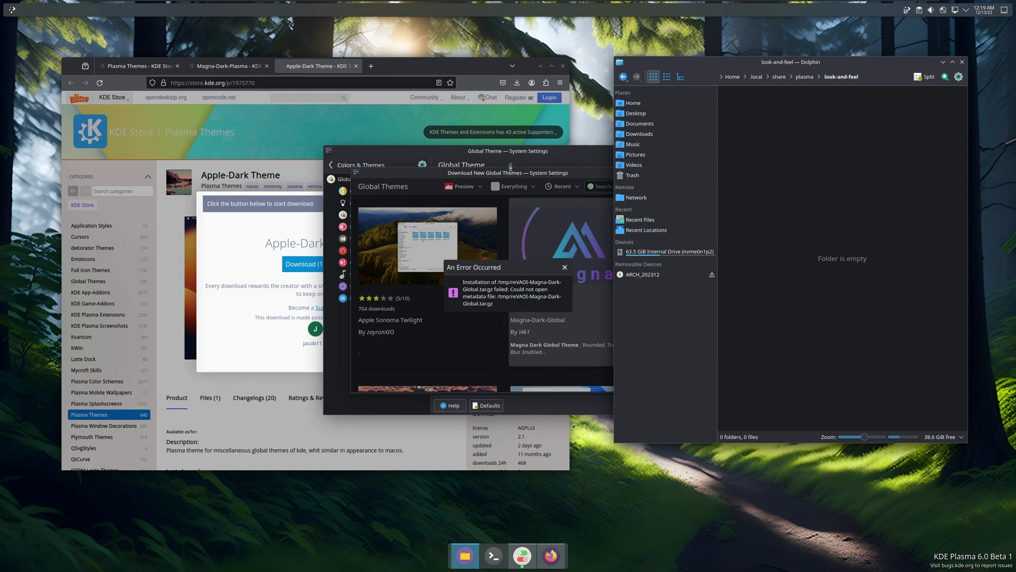
left_click_drag(512, 171, 347, 187)
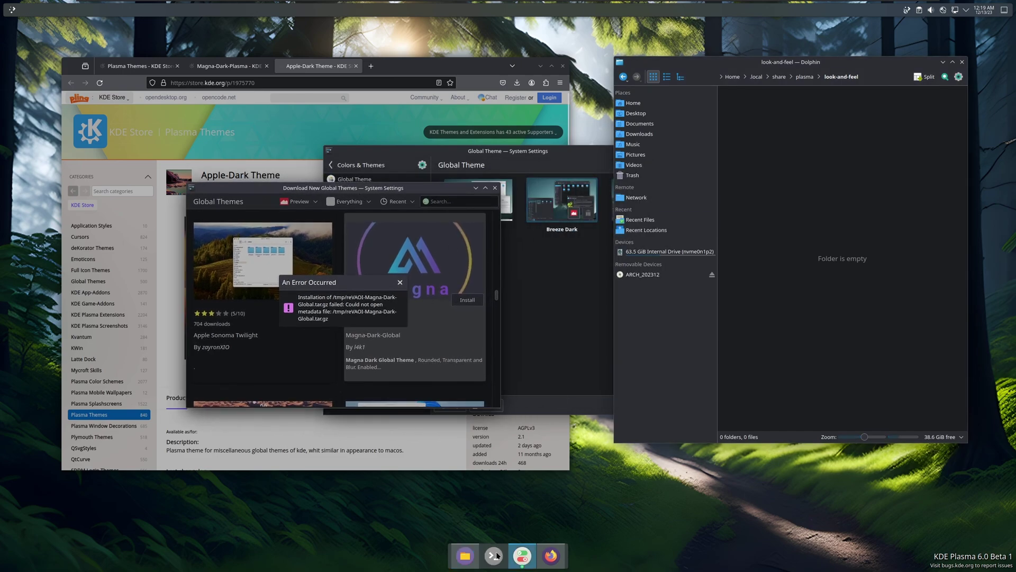
right_click(465, 556)
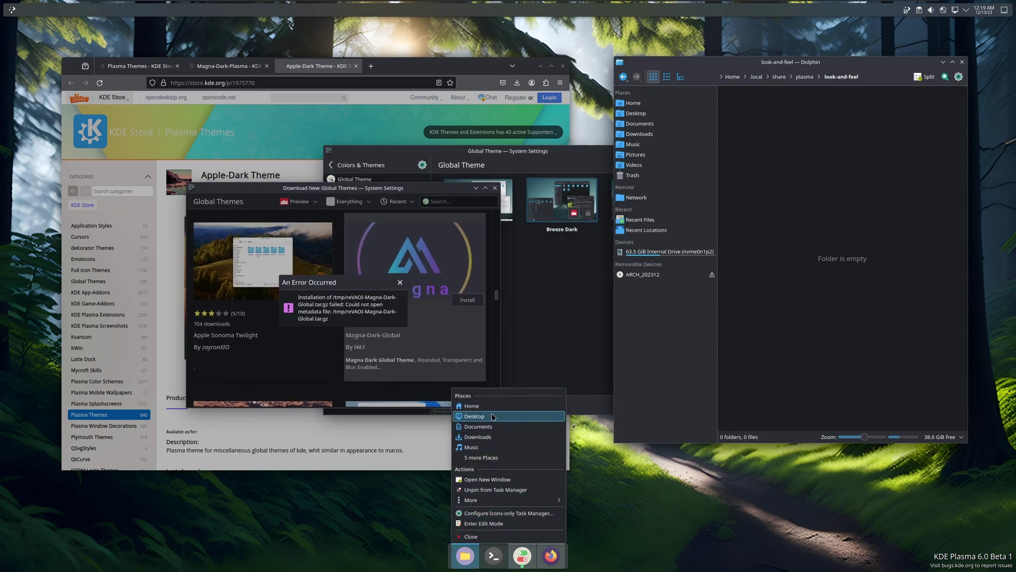
Step: Extract the Magna-Dark-Plasma folder from its tar.gz into the look-and-feel folder via Ark
left_click(480, 437)
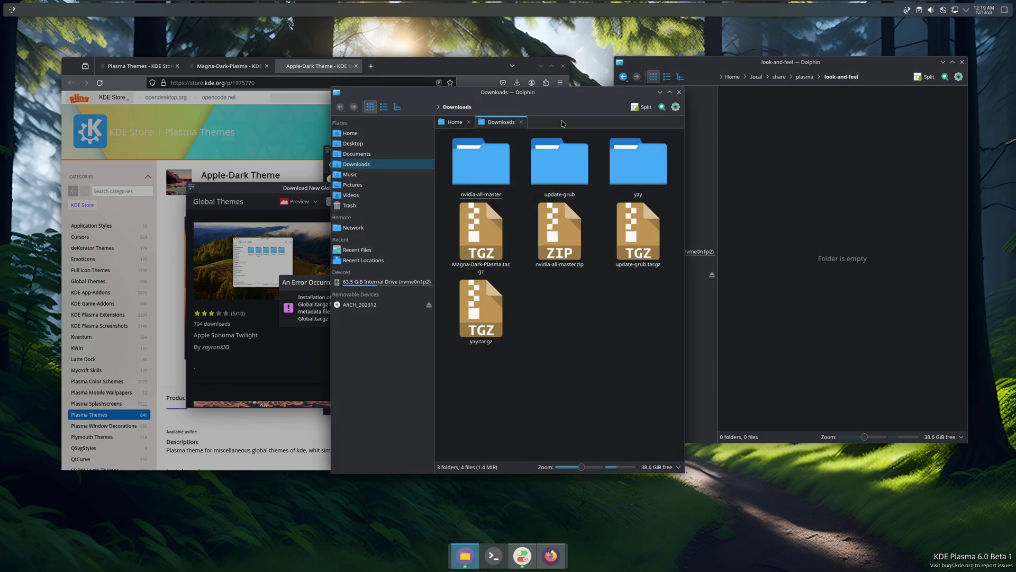
left_click_drag(561, 121, 333, 72)
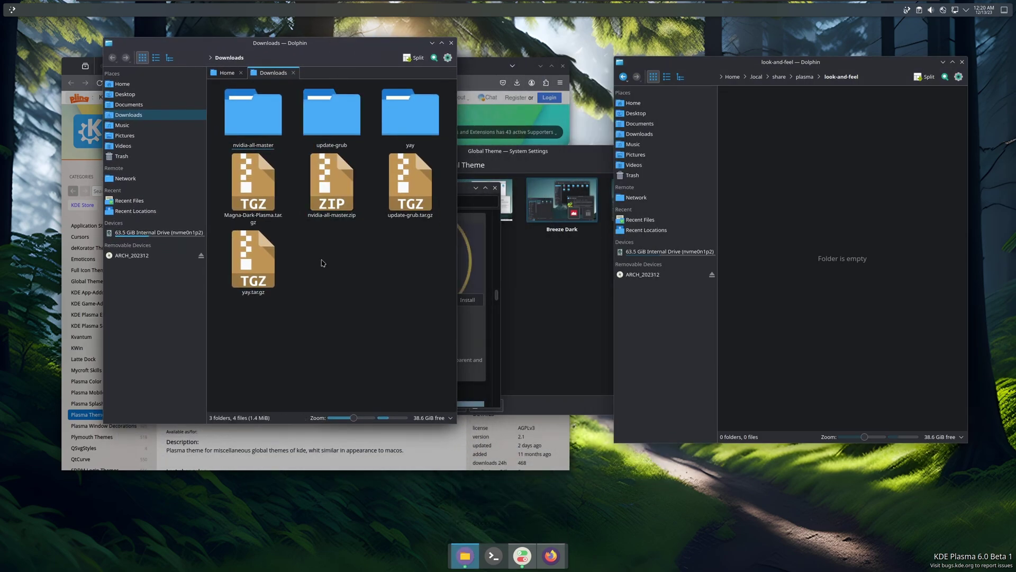
right_click(270, 202)
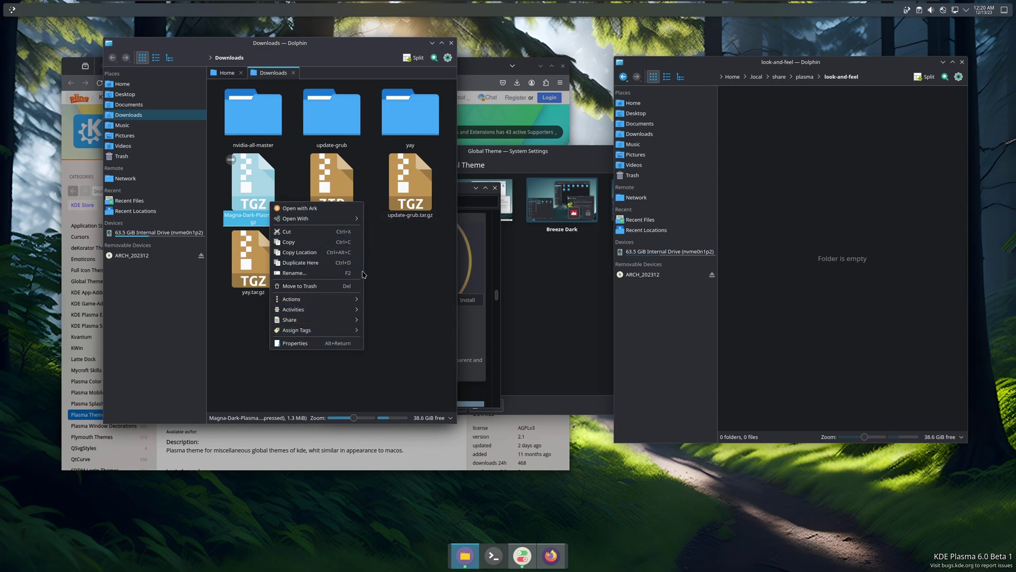
left_click(322, 211)
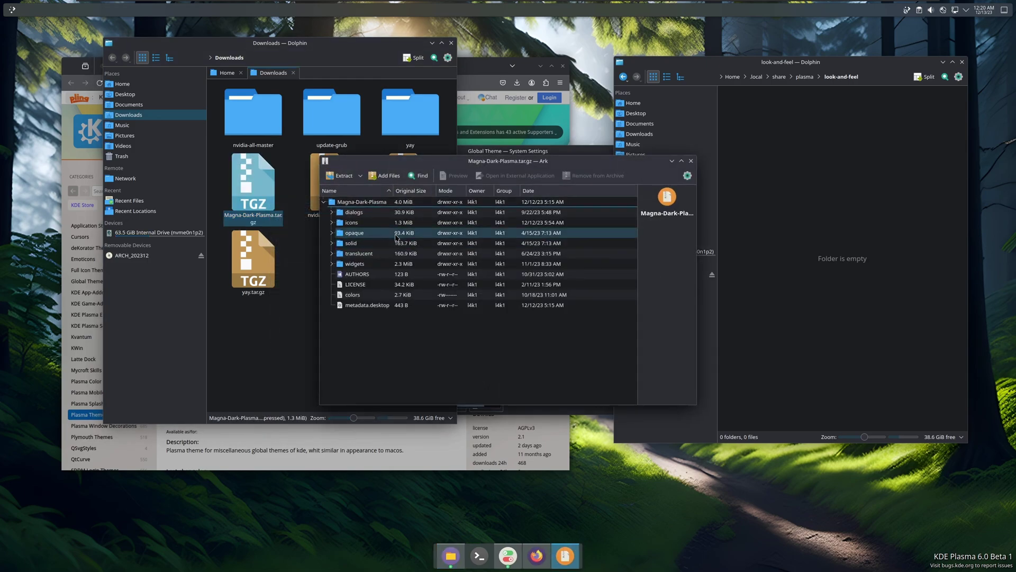
left_click_drag(362, 201, 821, 213)
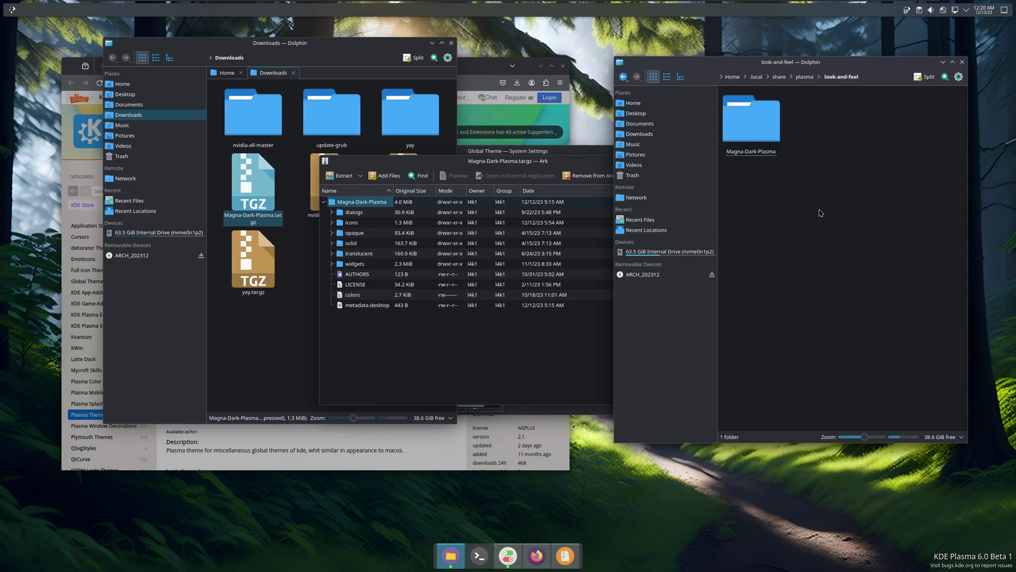
Step: Confirm AppleDark-ALL.tar.xz finished downloading and close the browser
left_click(236, 344)
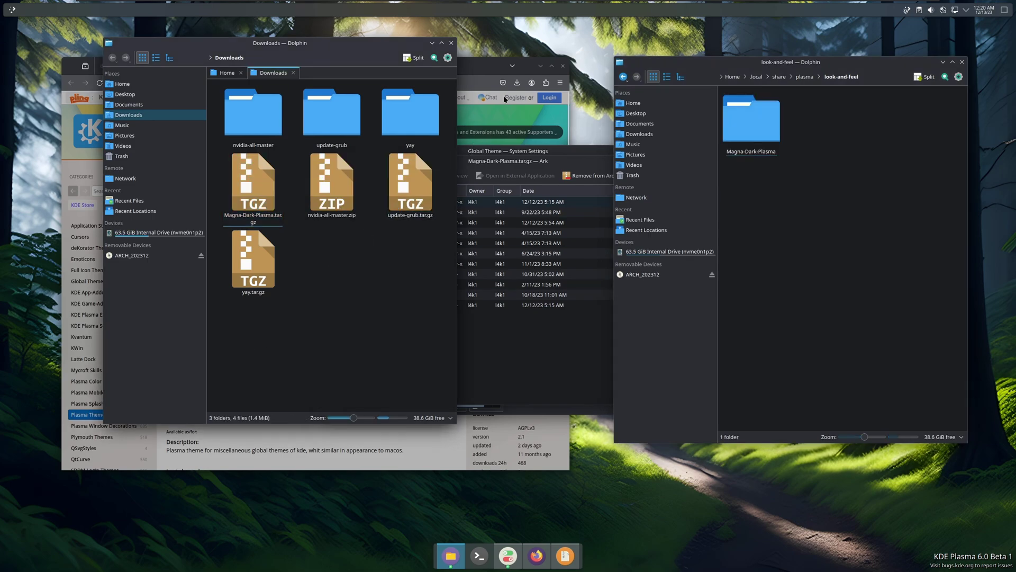
left_click(480, 64)
left_click(310, 263)
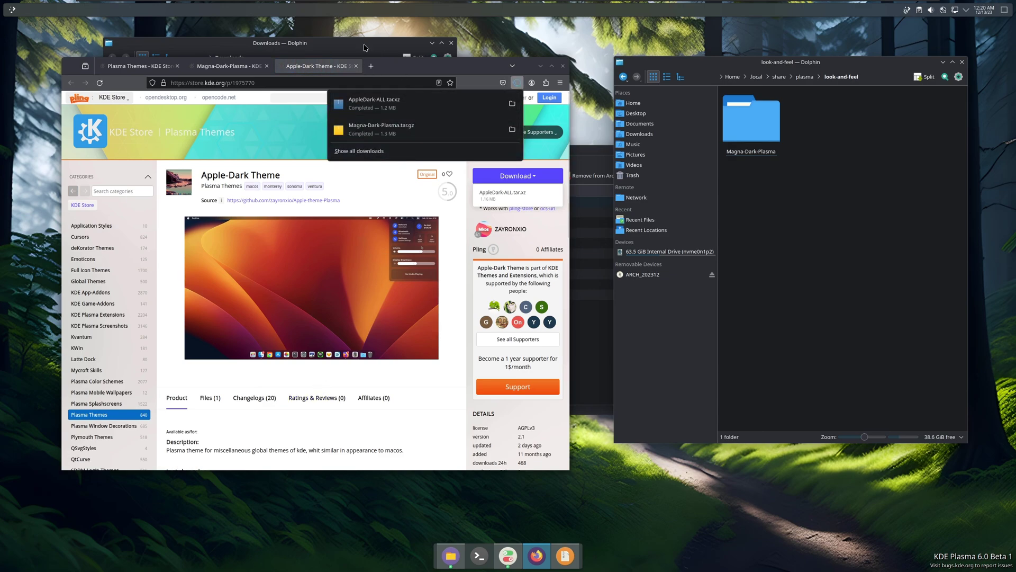
left_click(563, 65)
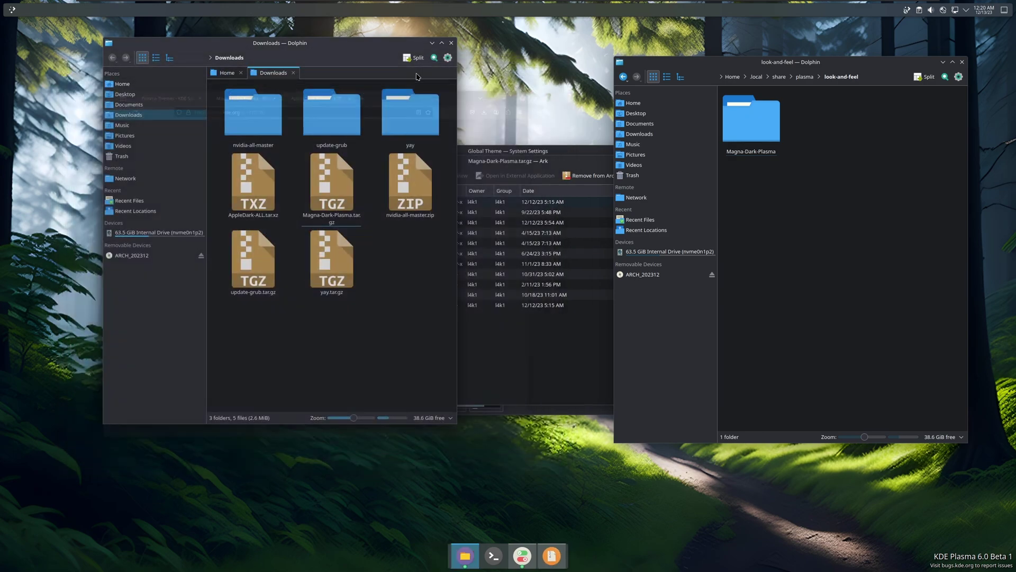
Step: Extract the AppleDark-ALL folder from its tar.xz into look-and-feel, then return to the settings windows
right_click(269, 206)
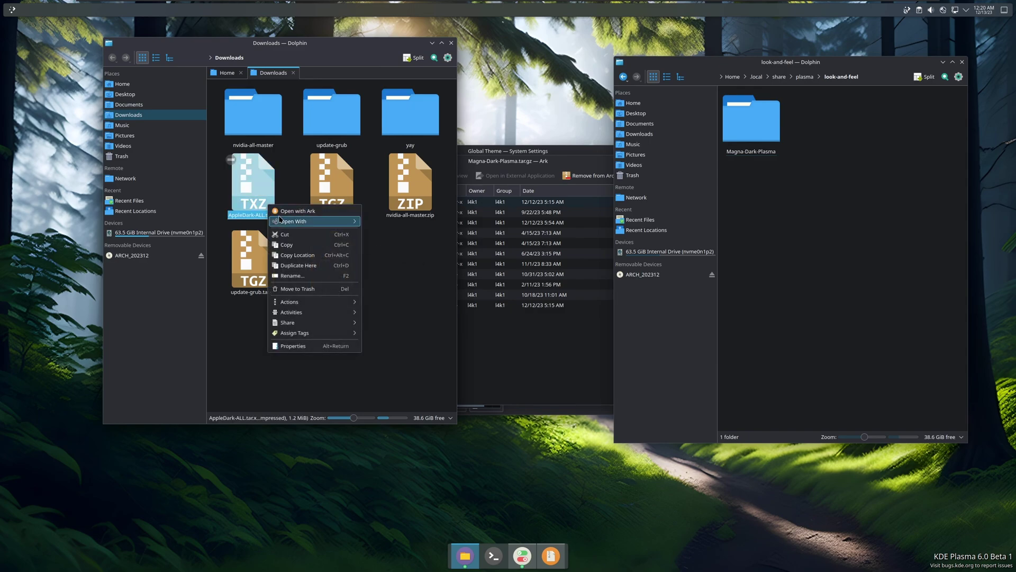
left_click(292, 212)
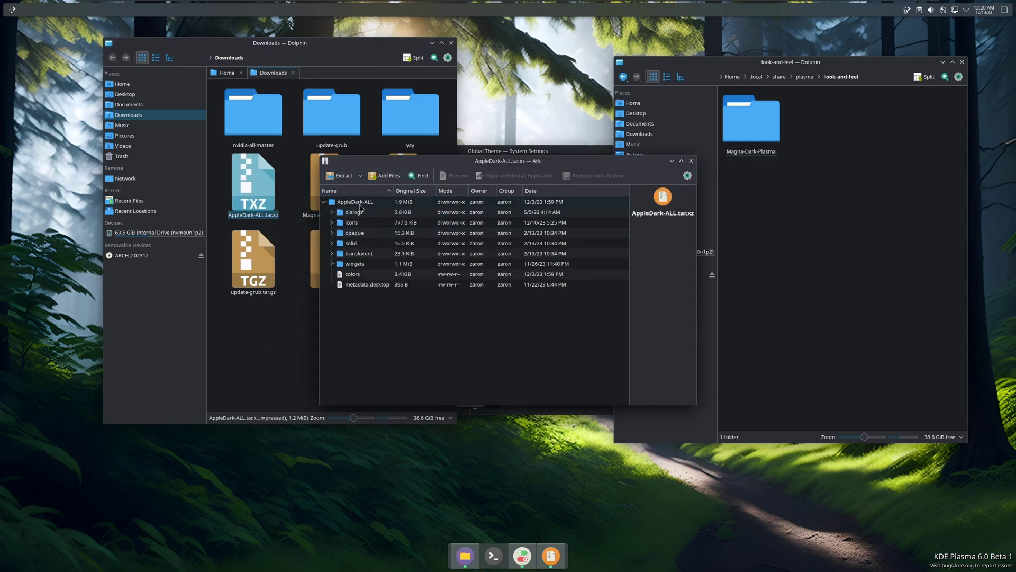
left_click_drag(360, 207, 827, 222)
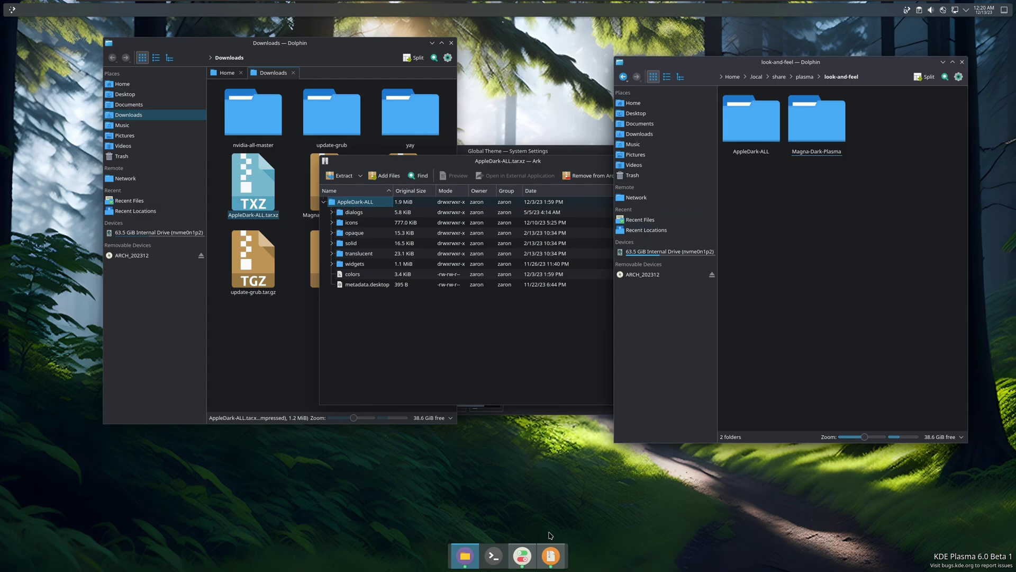
left_click(522, 556)
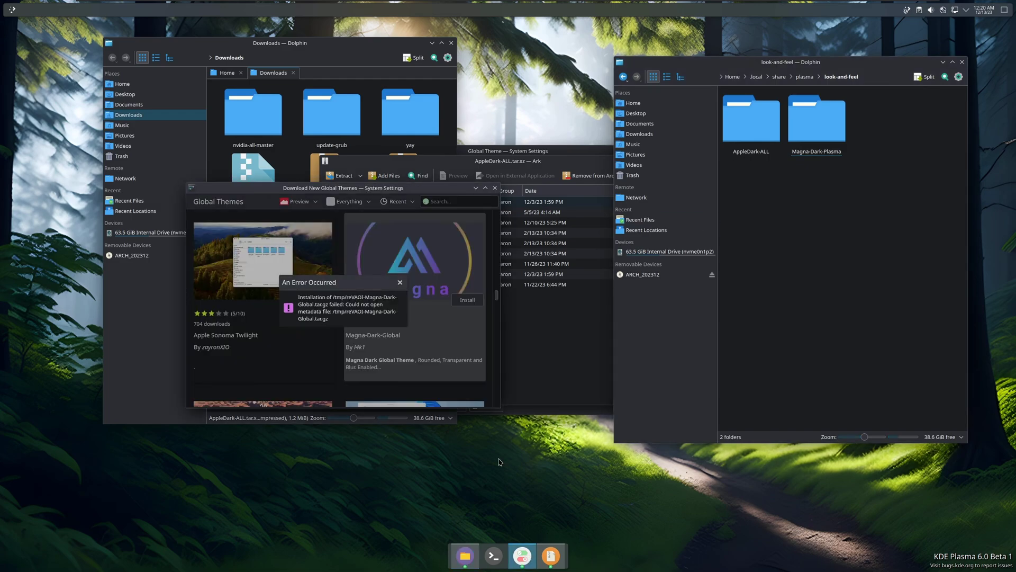
Step: Close the Download New Global Themes dialog and restart System Settings from the taskbar
left_click(494, 188)
left_click(528, 562)
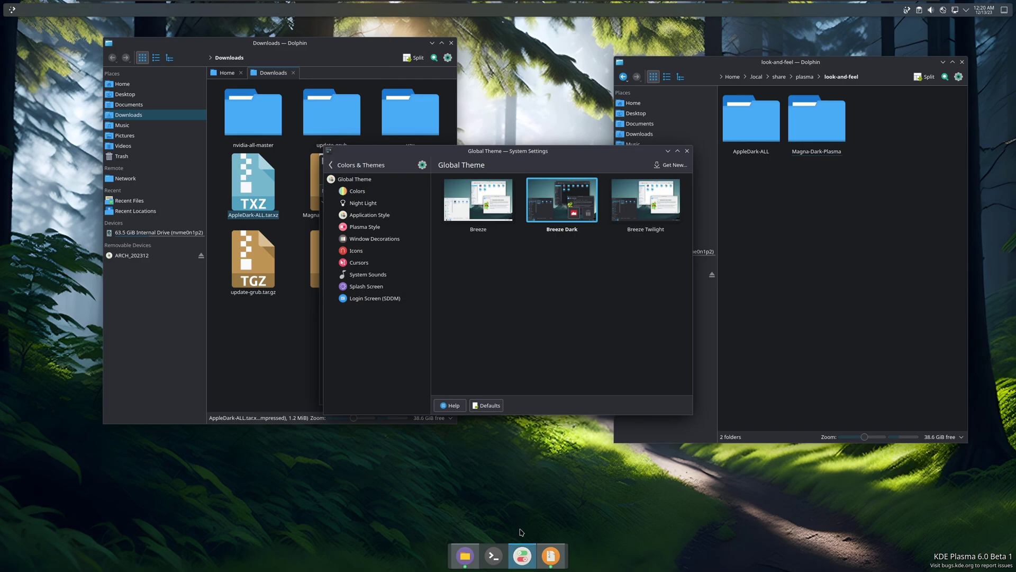
right_click(523, 558)
left_click(525, 541)
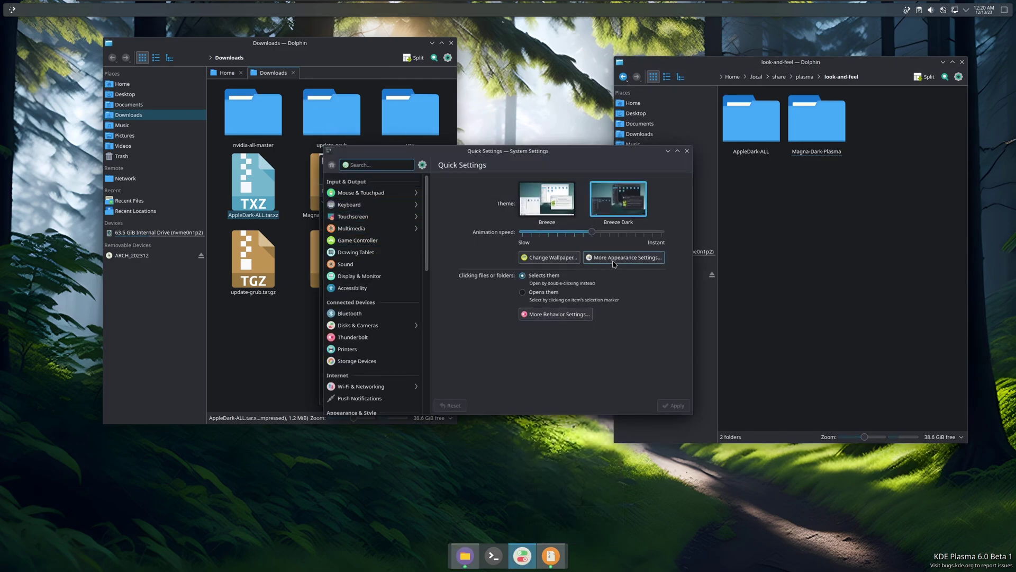
Step: Browse the Global Theme, Colors, Application Style, Plasma Style and Window Decorations pages
left_click(618, 258)
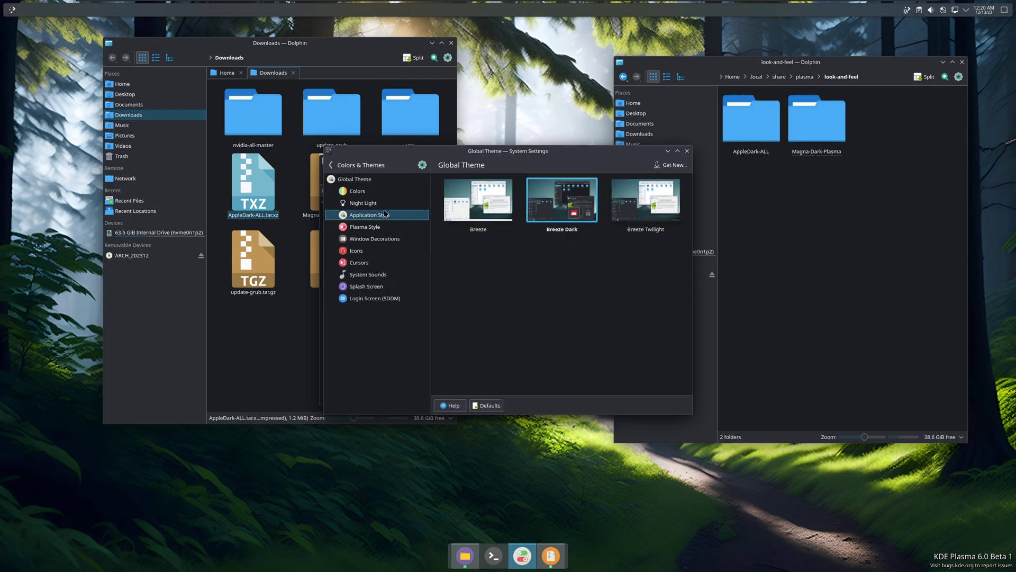
left_click(357, 190)
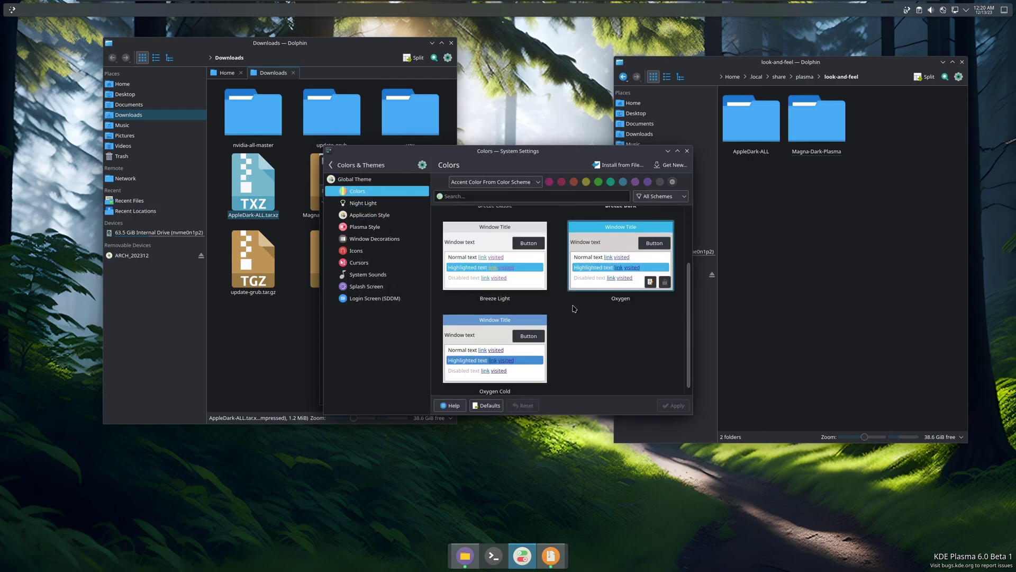
left_click(369, 215)
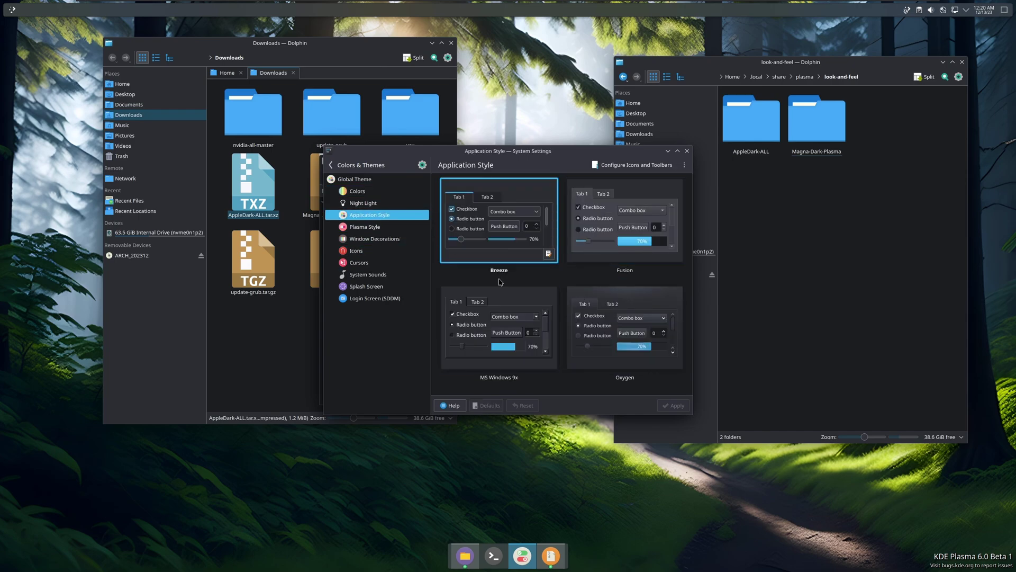
left_click(366, 227)
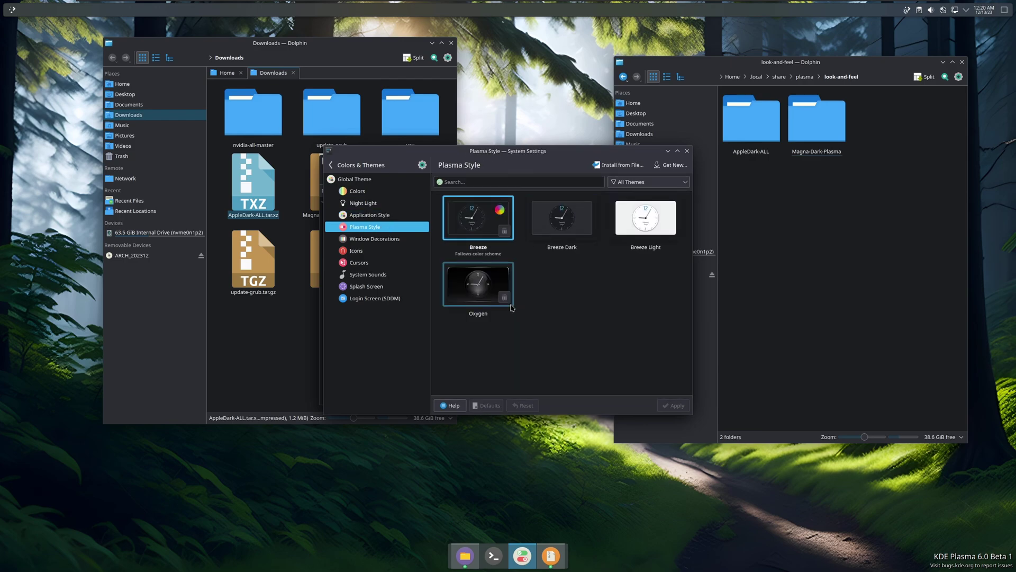
left_click(377, 239)
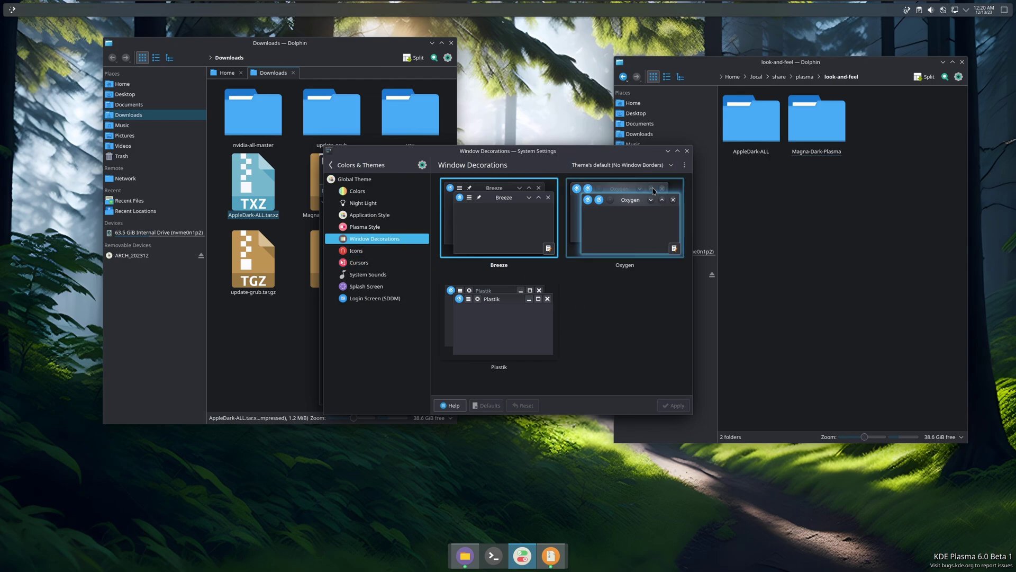
left_click(671, 167)
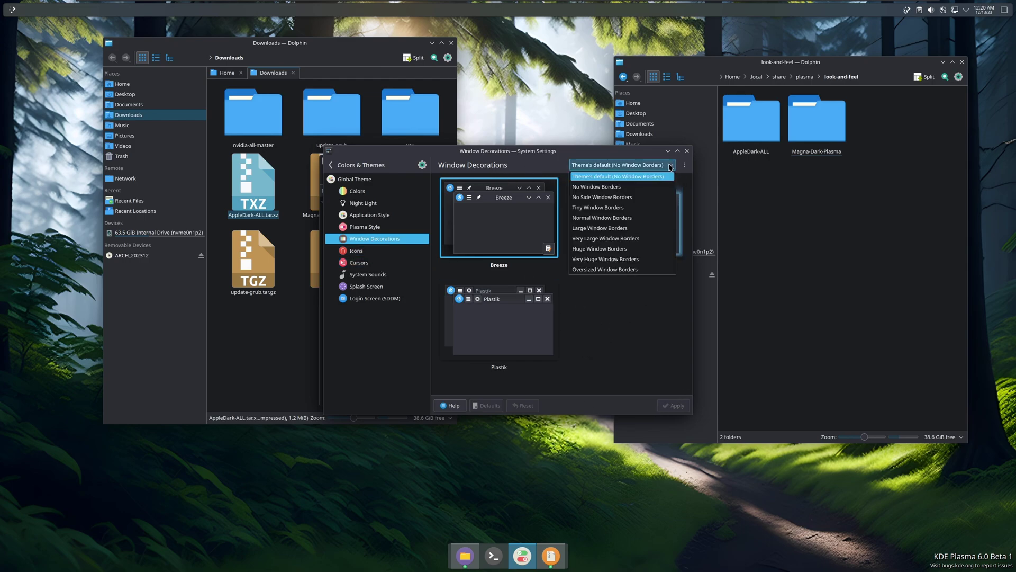
left_click(671, 166)
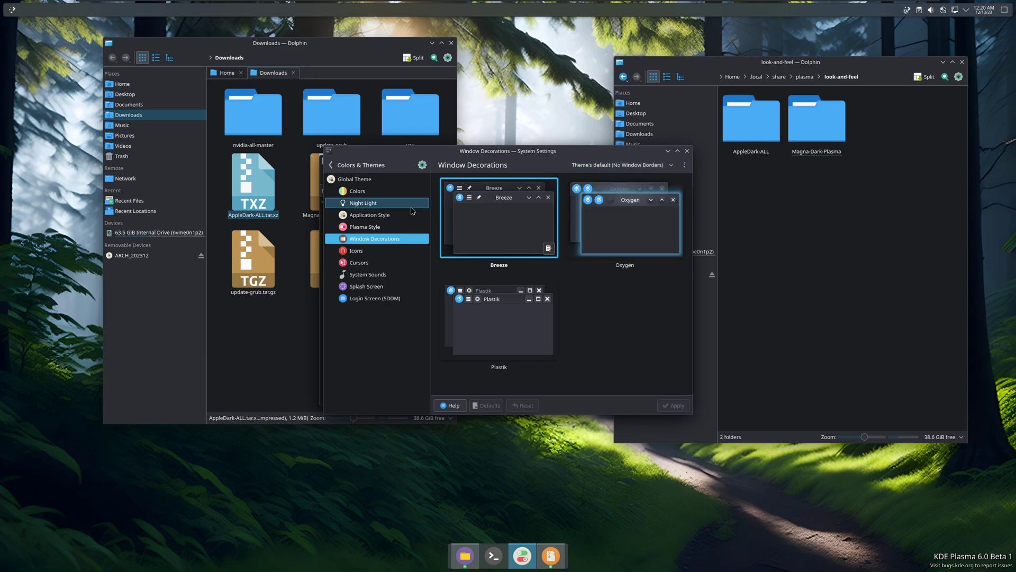
Step: Browse downloadable Plasma styles, view Vivid-Dark-Plasma, dismiss its error and close the downloader
left_click(365, 226)
left_click(670, 164)
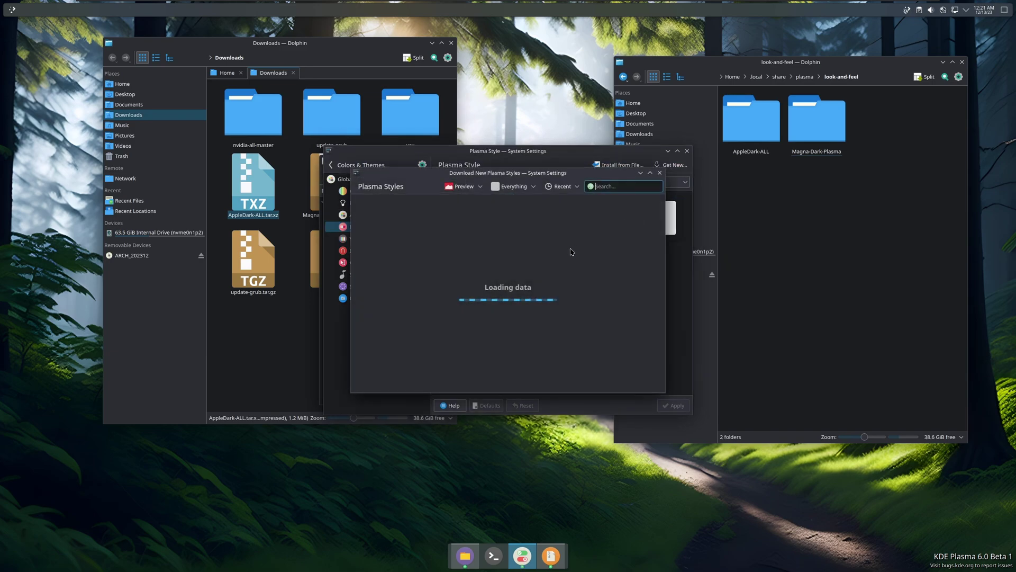
scroll(450, 327, "down", 3)
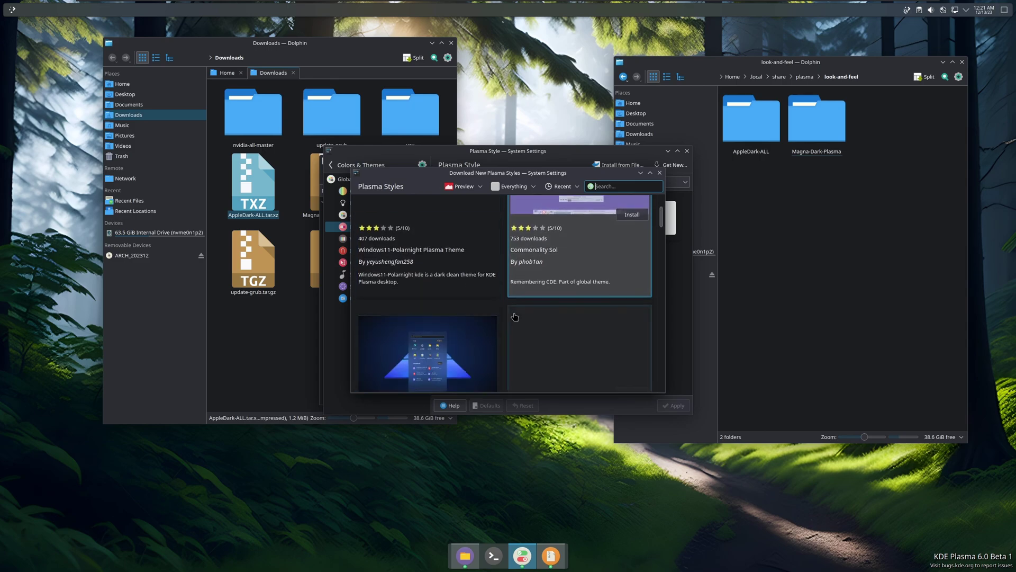
left_click(568, 332)
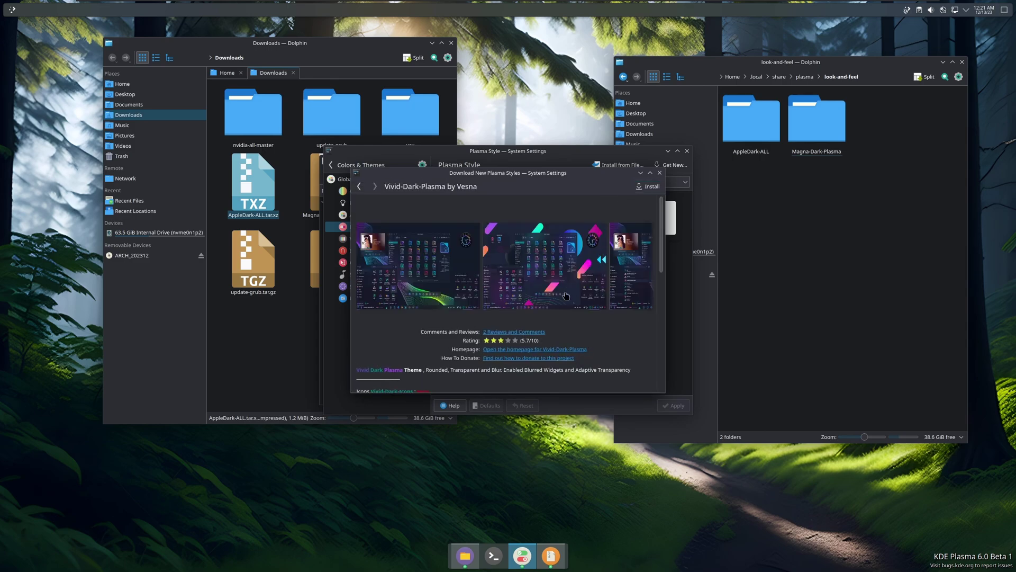
left_click(564, 268)
left_click(659, 172)
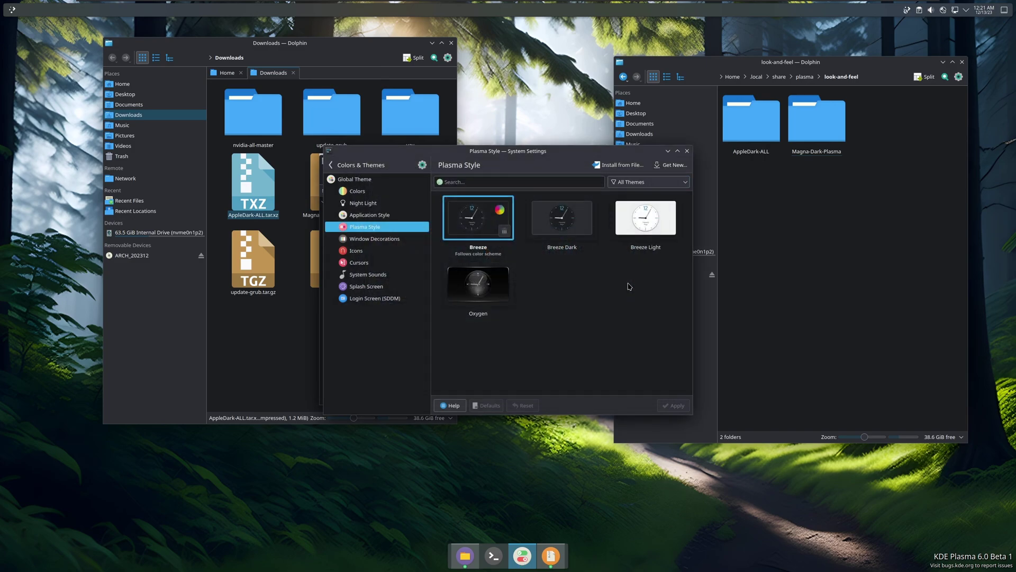
Step: Copy both theme folders from the look-and-feel folder
left_click(806, 76)
left_click(779, 78)
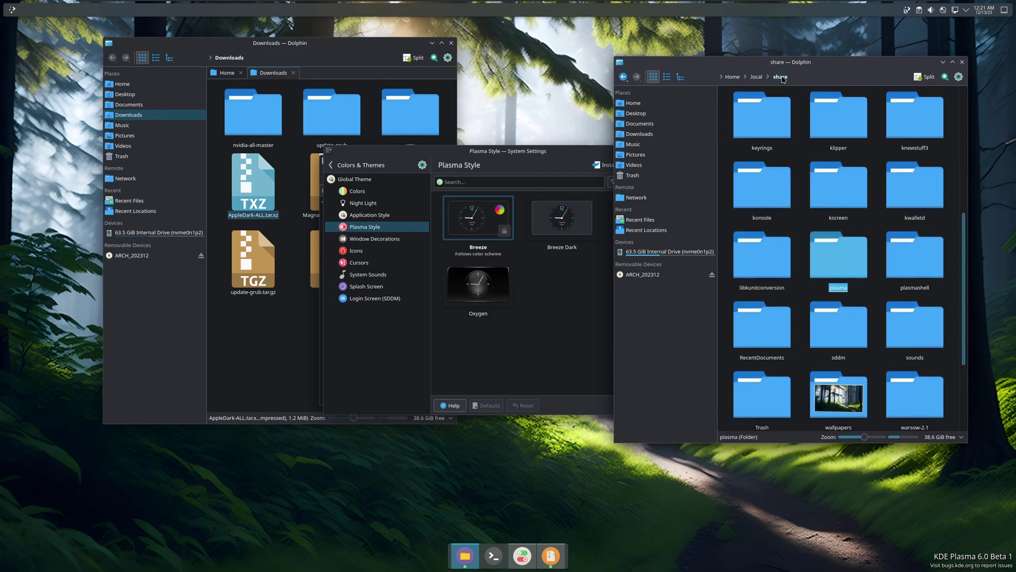
left_click(623, 76)
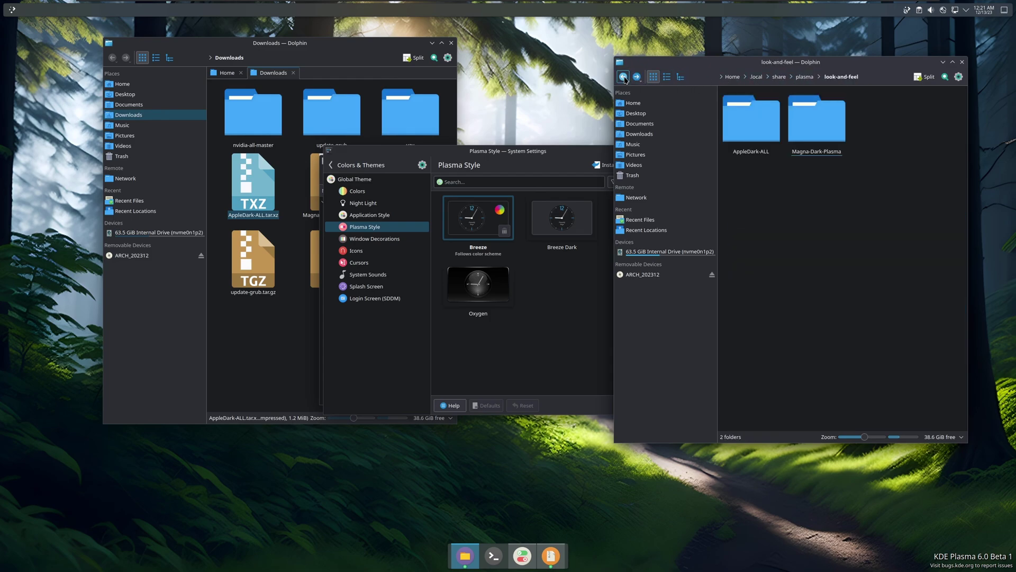
left_click_drag(739, 168, 811, 129)
right_click(810, 130)
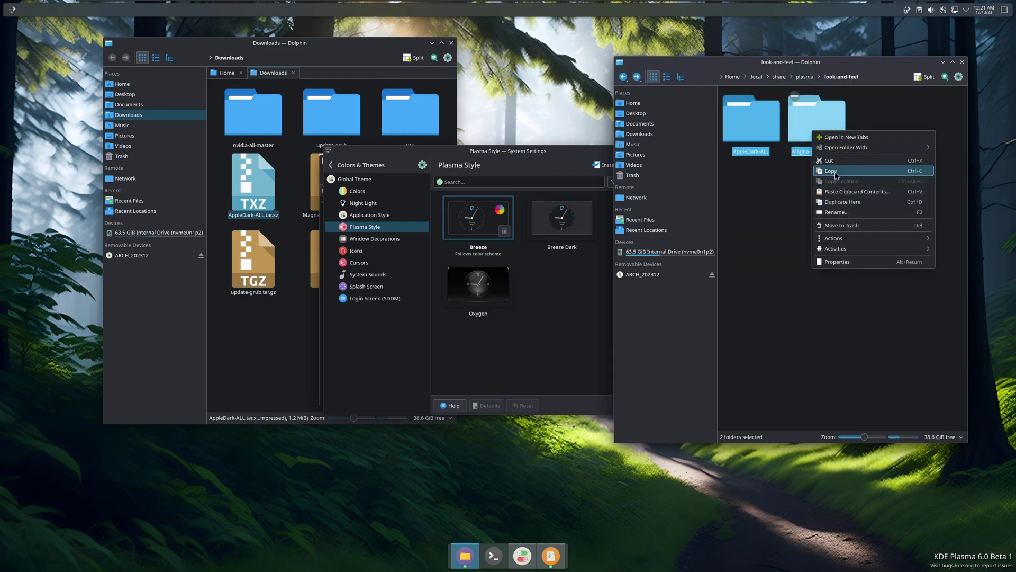
left_click(842, 170)
Step: Paste the two theme folders into the plasma/desktoptheme folder
key("alt+Left")
right_click(785, 158)
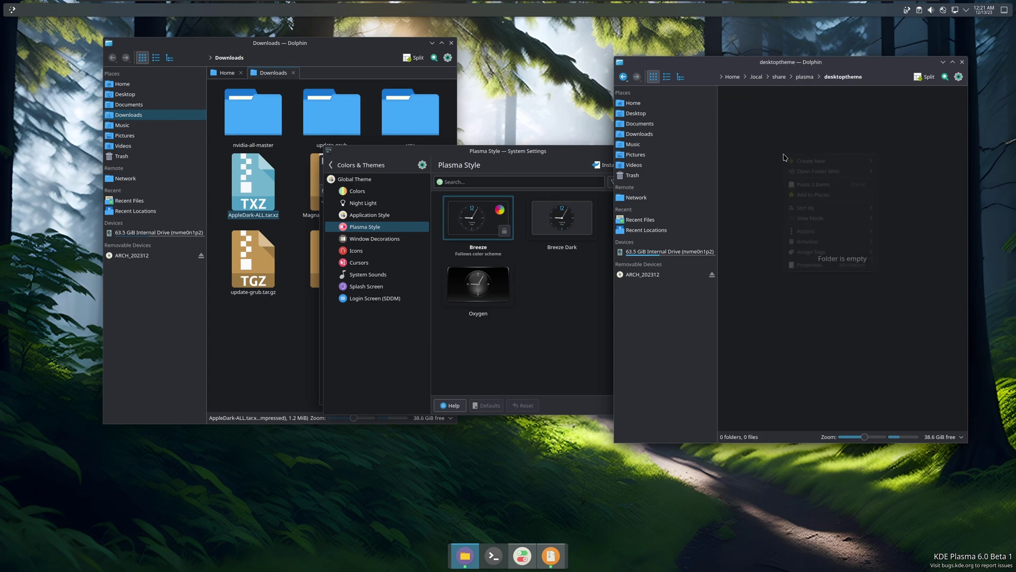
left_click(823, 186)
Step: Browse the Colors page and its downloadable colour schemes, then close the downloader
left_click(578, 294)
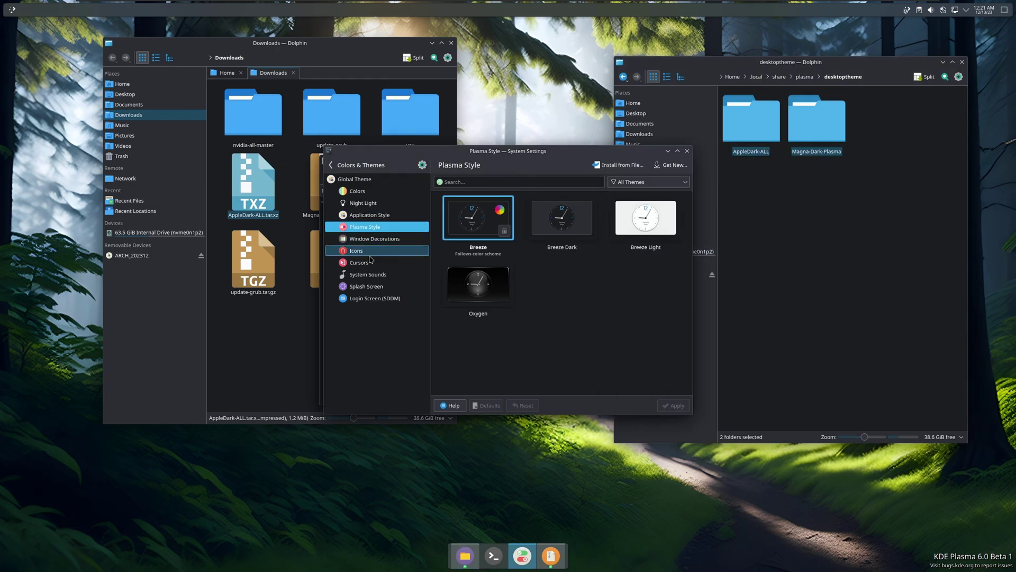
left_click(381, 215)
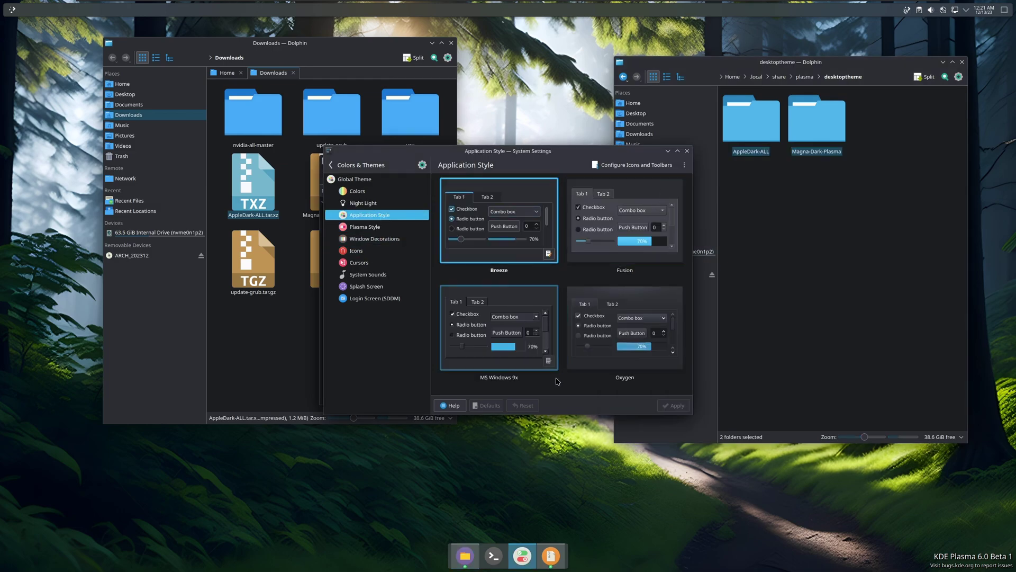
left_click(357, 191)
left_click(671, 165)
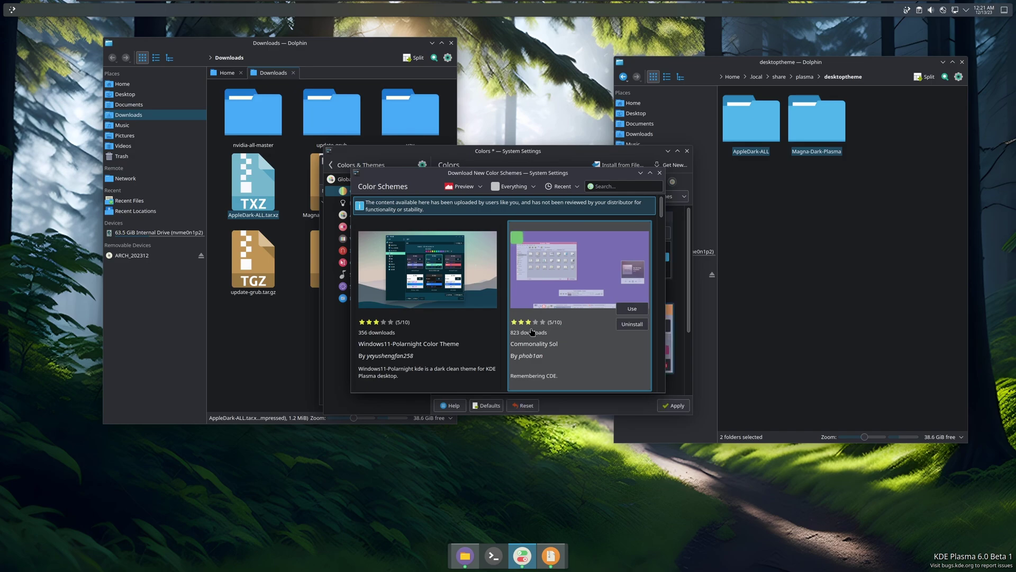
mouse_move(449, 296)
scroll(469, 310, "down", 5)
scroll(465, 314, "down", 5)
scroll(459, 320, "down", 5)
scroll(452, 326, "down", 5)
scroll(452, 325, "down", 3)
scroll(454, 325, "down", 5)
scroll(455, 325, "down", 5)
scroll(458, 325, "down", 5)
scroll(458, 325, "down", 3)
scroll(458, 324, "down", 5)
scroll(457, 325, "down", 3)
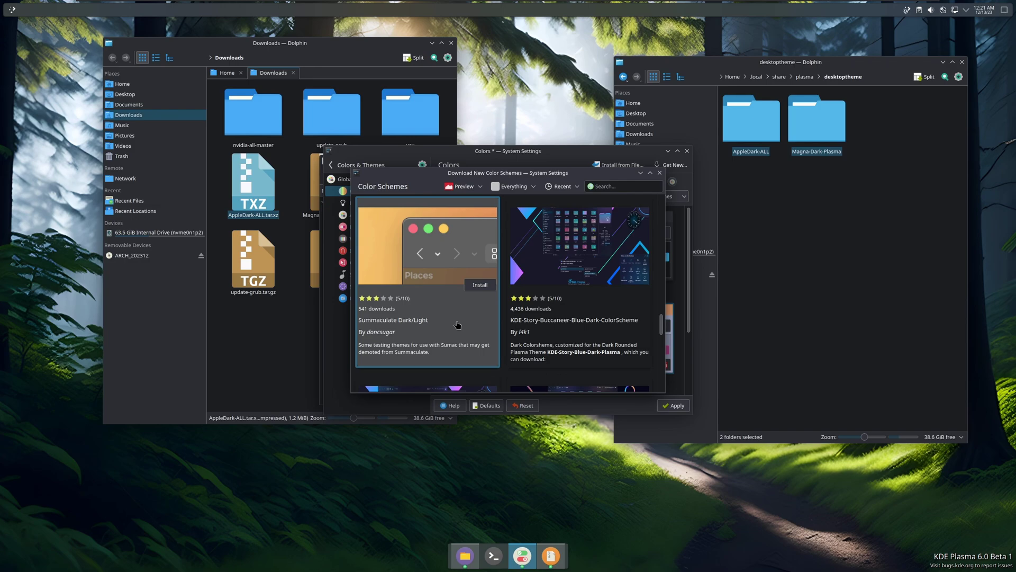
scroll(457, 324, "down", 3)
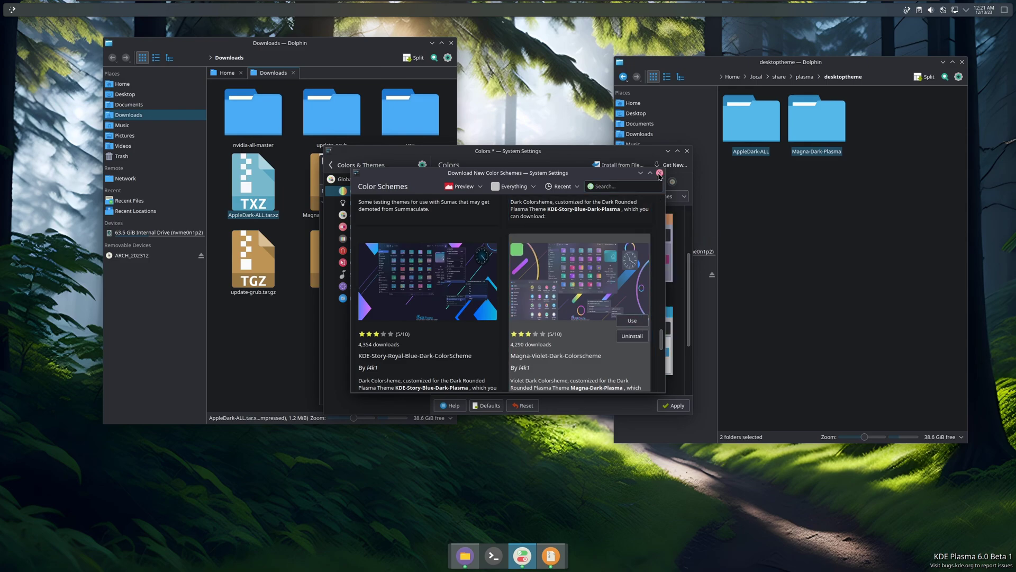
left_click(659, 174)
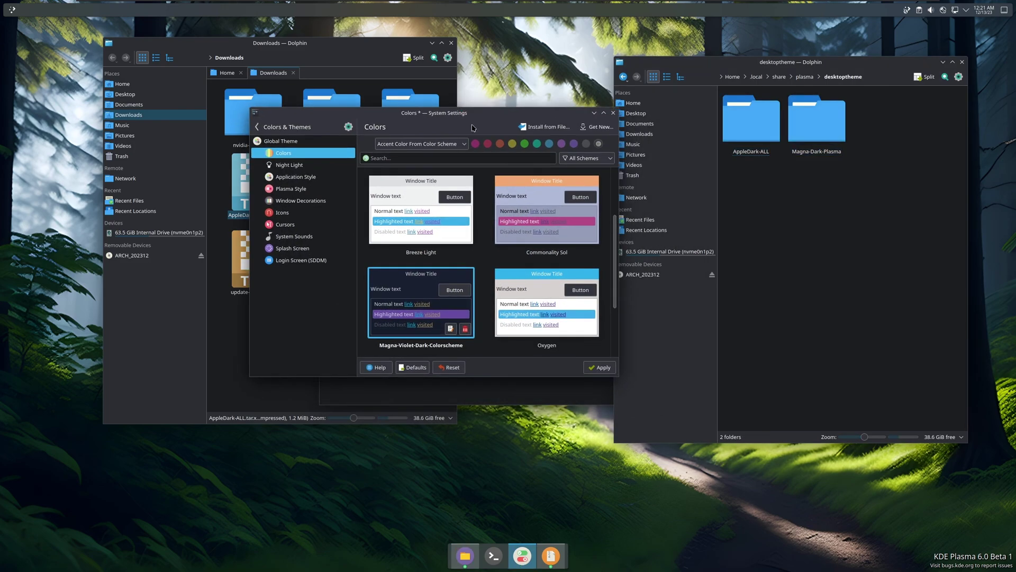
scroll(504, 284, "down", 2)
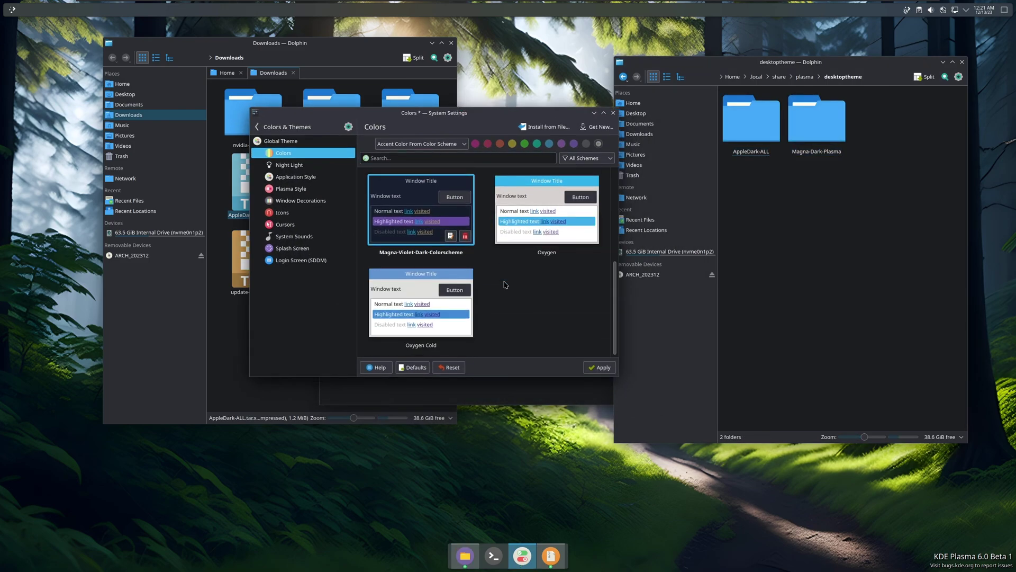
Step: Apply the Magna-Violet-Dark-Colorscheme colours and move to the Application Style page
left_click(596, 370)
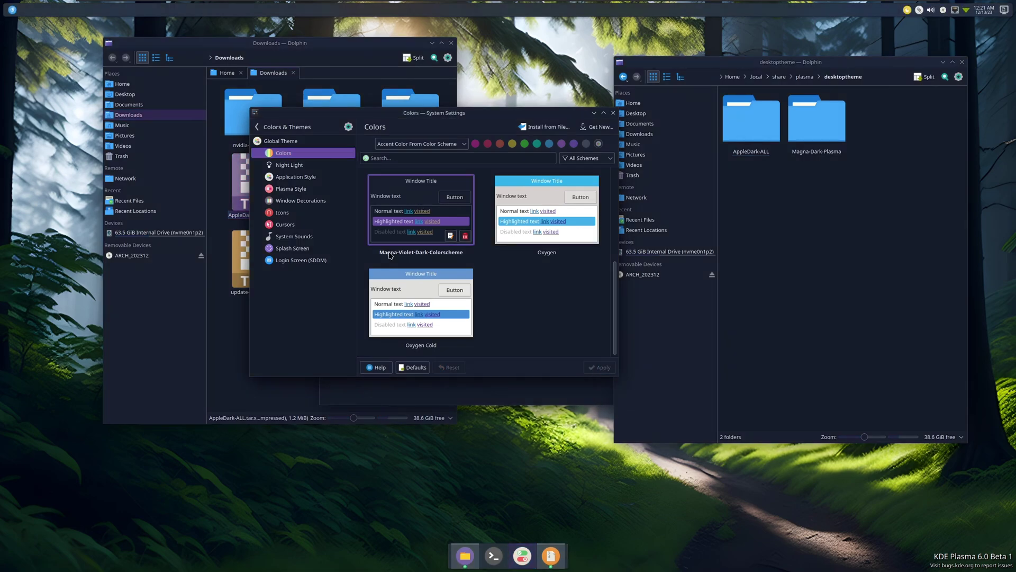
left_click(297, 177)
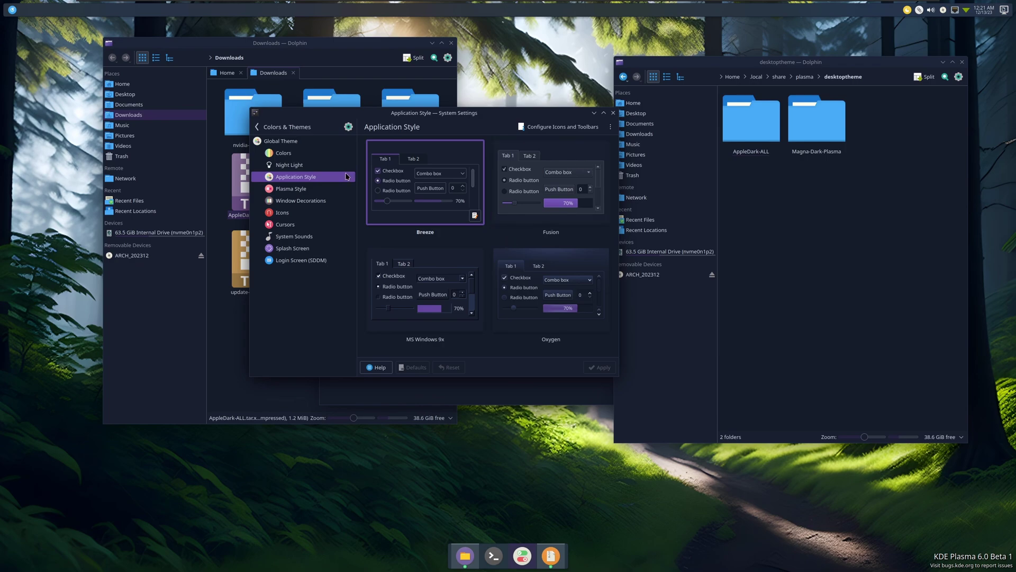
Step: Apply the Magna-Dark-Plasma Plasma style
left_click(312, 191)
mouse_move(488, 246)
left_click(497, 245)
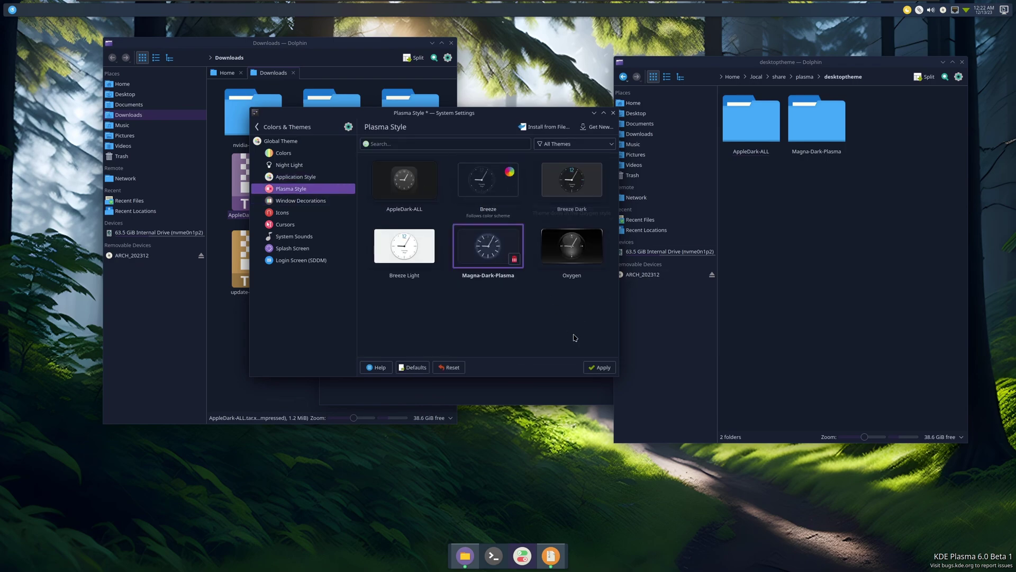
left_click(601, 367)
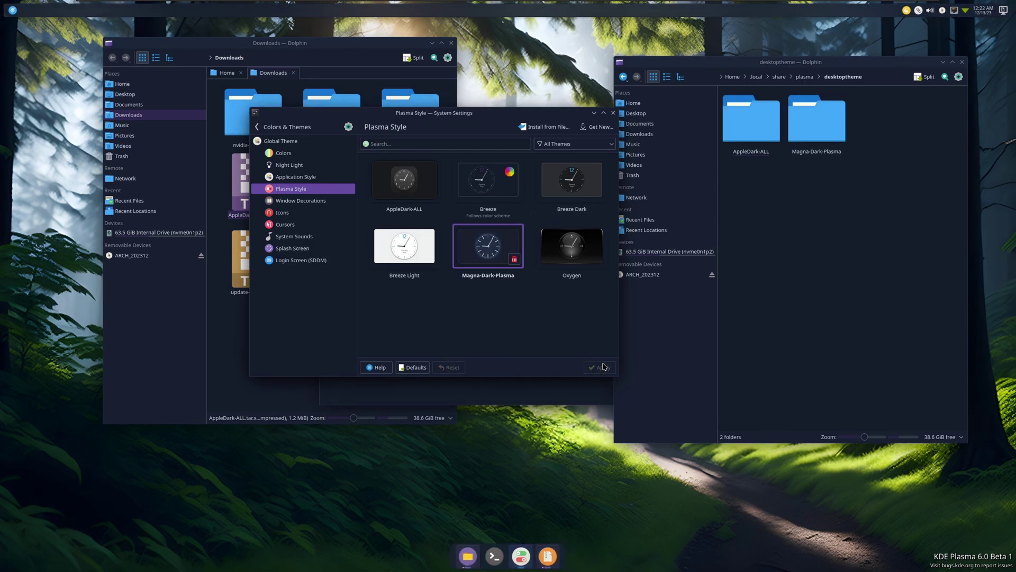
Step: Apply the AppleDark-ALL Plasma style instead and move to Window Decorations
mouse_move(404, 180)
left_click(405, 190)
left_click(593, 368)
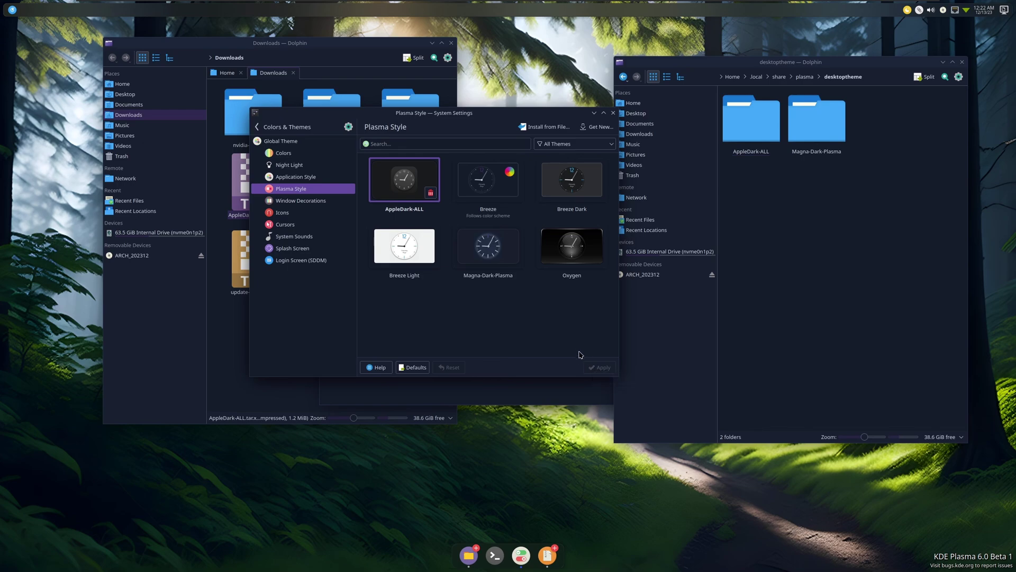
left_click(314, 202)
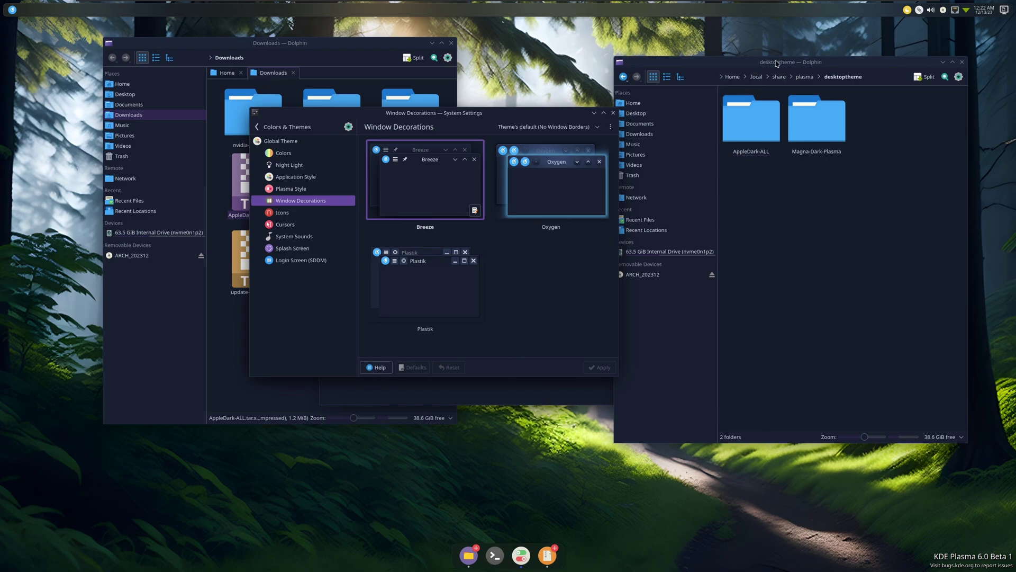
Step: Install the Apple Absolute Dark decoration from the Get New downloader and close it
left_click_drag(777, 64, 795, 63)
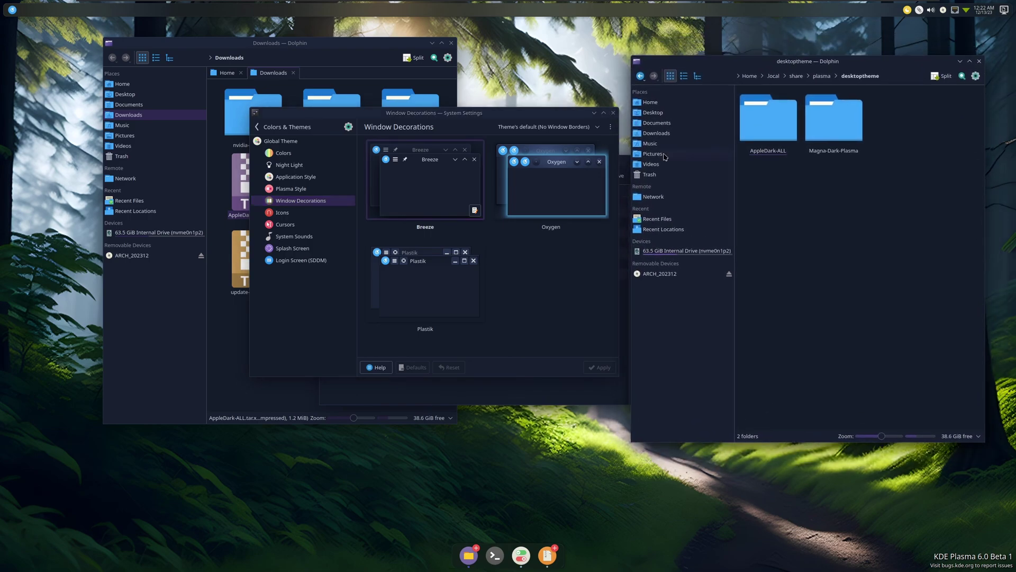
left_click(541, 332)
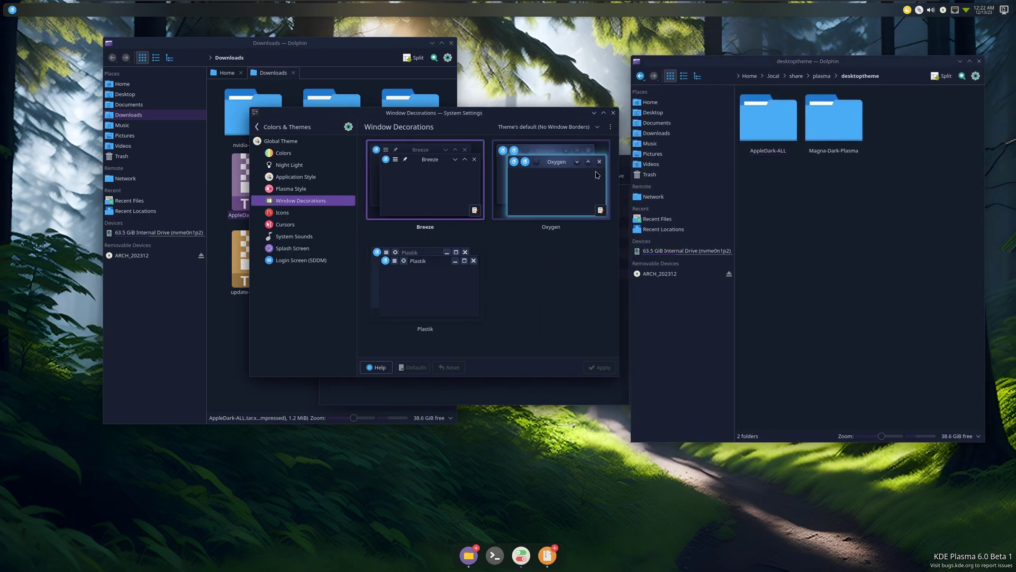
left_click(609, 127)
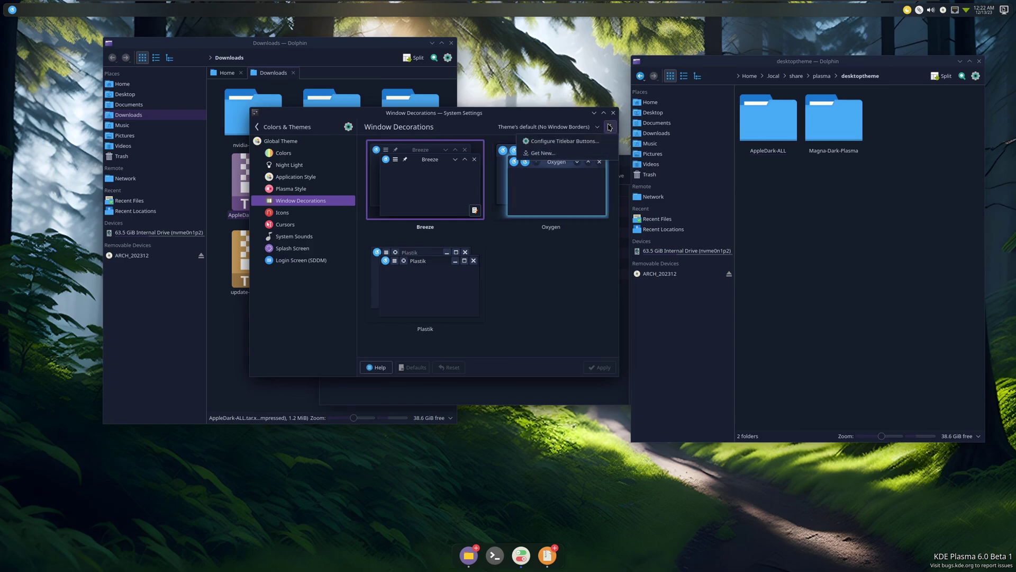
left_click(585, 152)
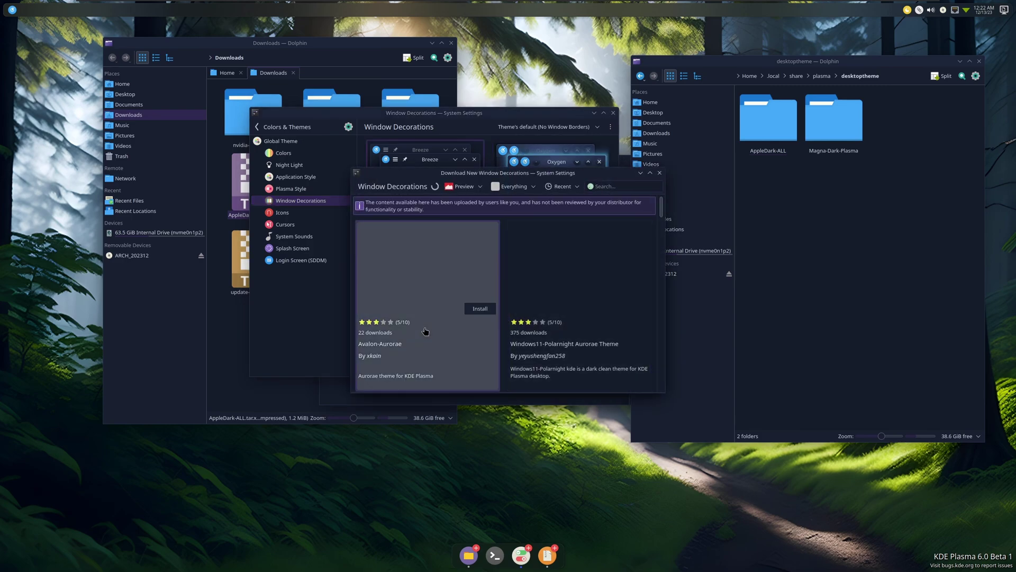
type("apple dark")
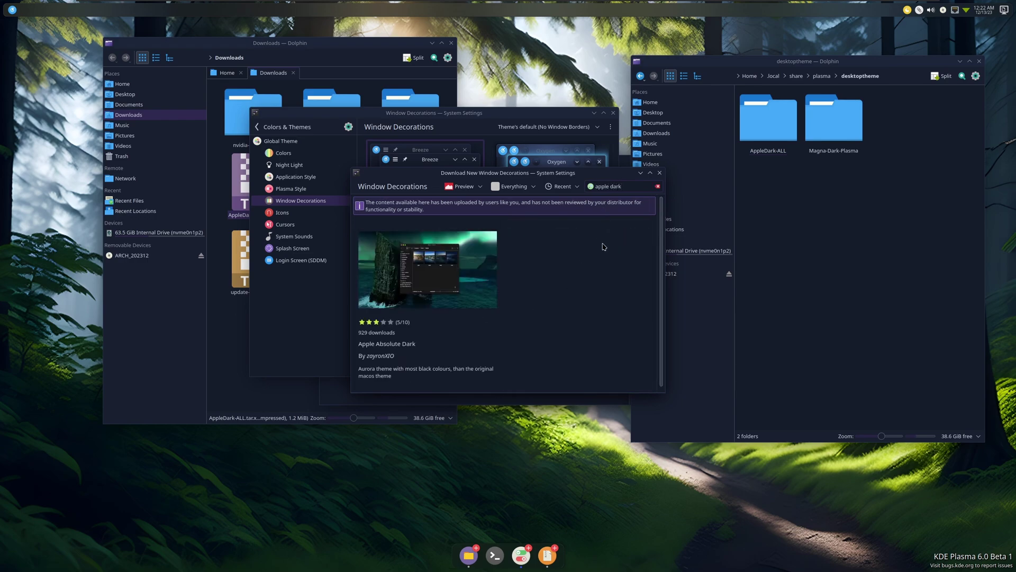
mouse_move(427, 306)
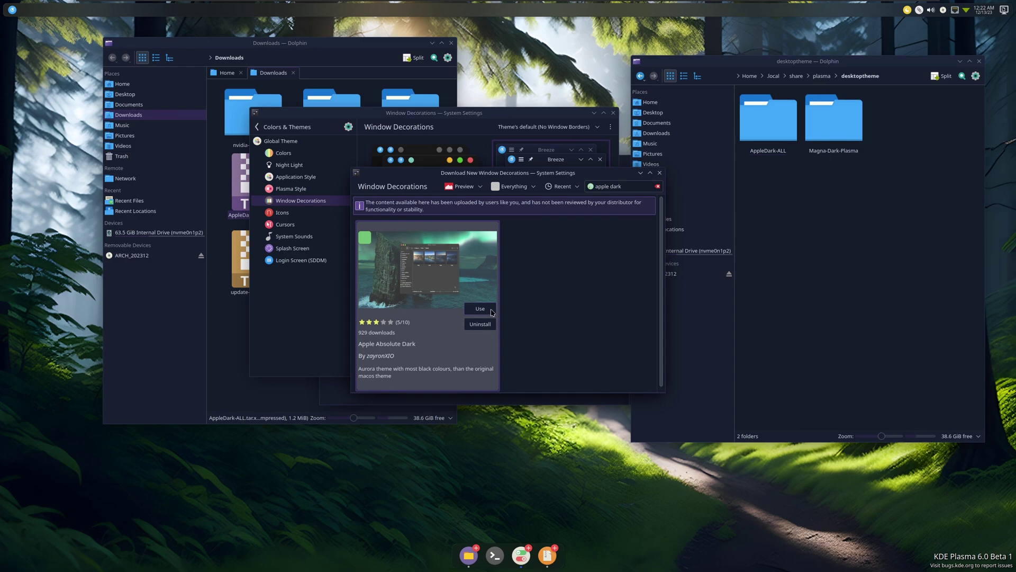
left_click(659, 172)
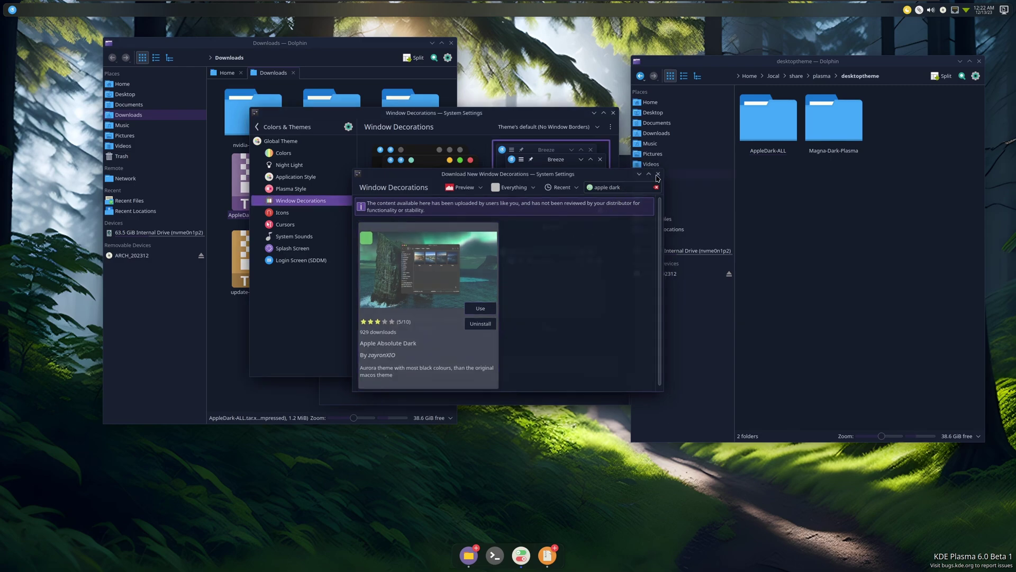
Step: Apply the Apple-Aurora-AbsoluteDark window decoration
key("Left")
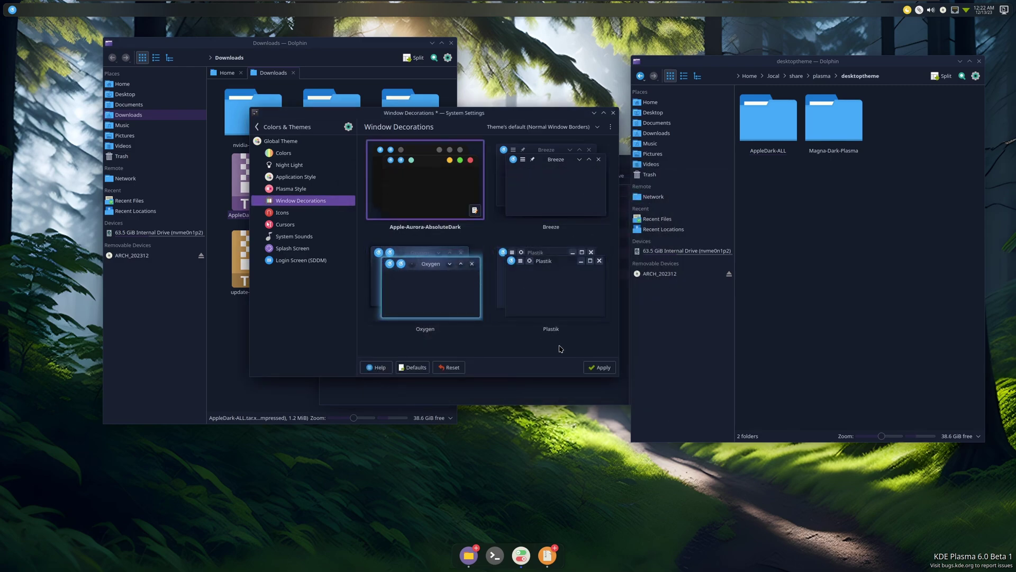
left_click(595, 367)
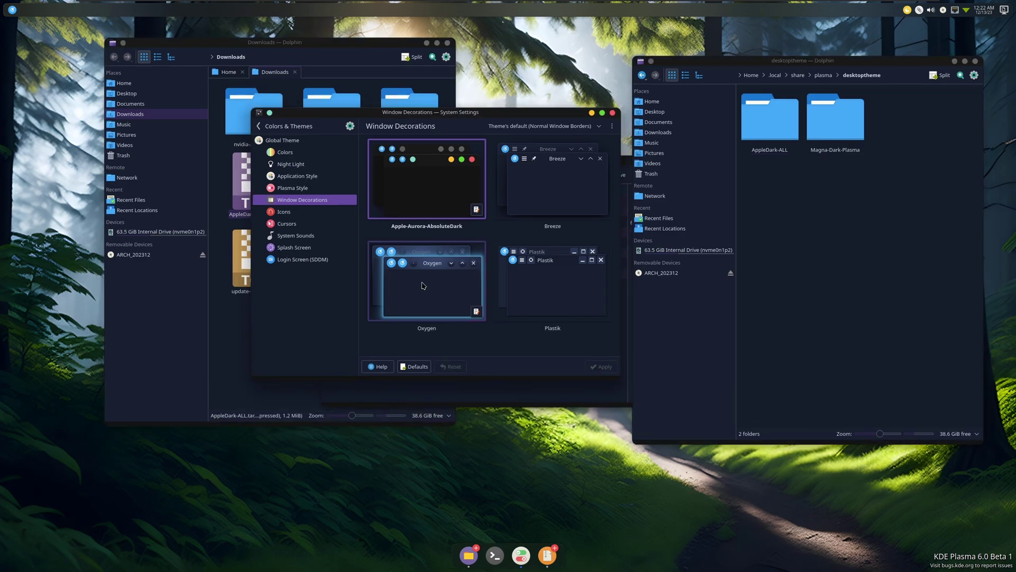
Step: Browse downloadable colour schemes from the Colors page and close without installing
left_click(294, 153)
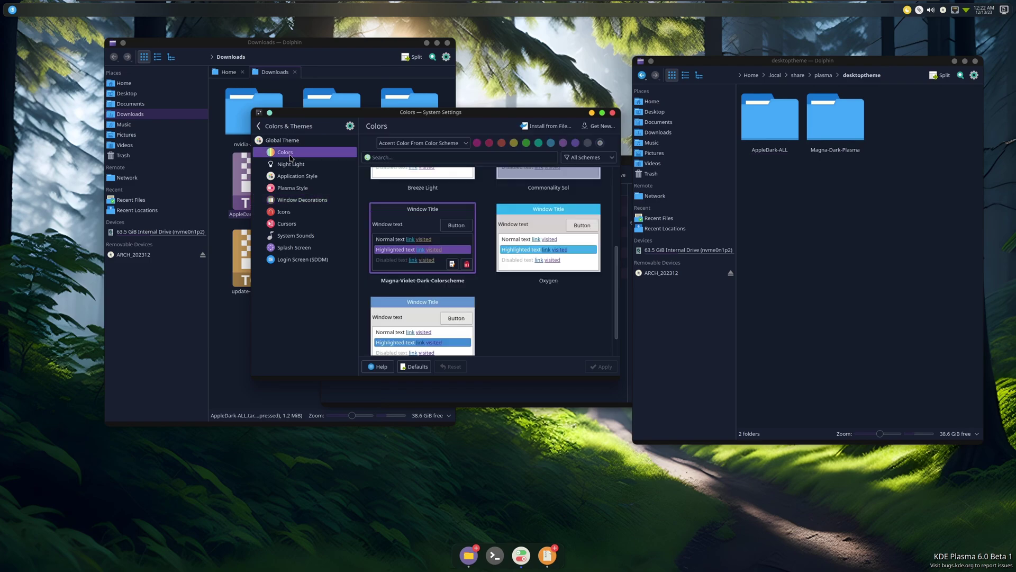
scroll(486, 320, "up", 2)
scroll(484, 317, "down", 3)
left_click(598, 126)
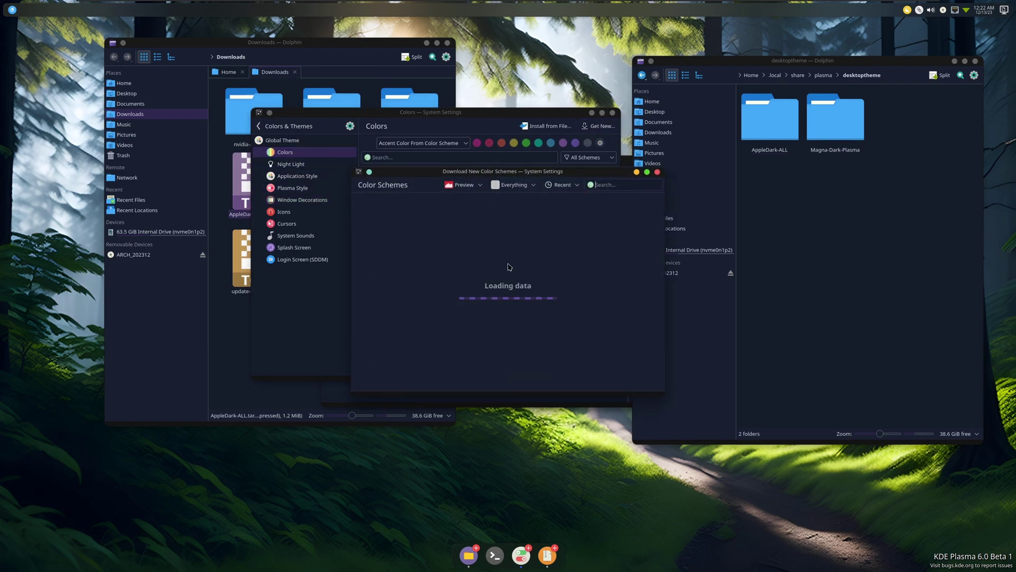
type("apple")
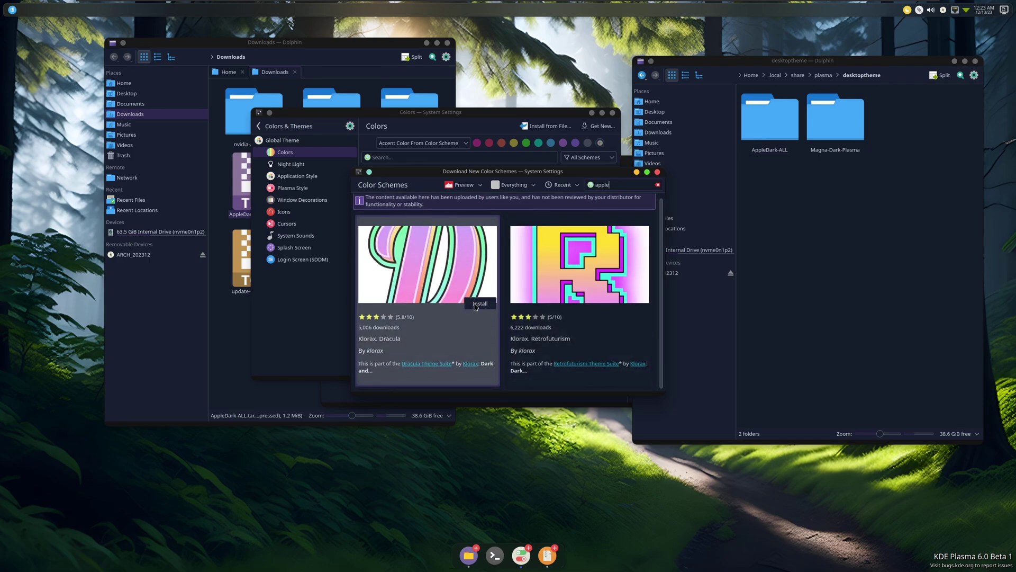
left_click(657, 172)
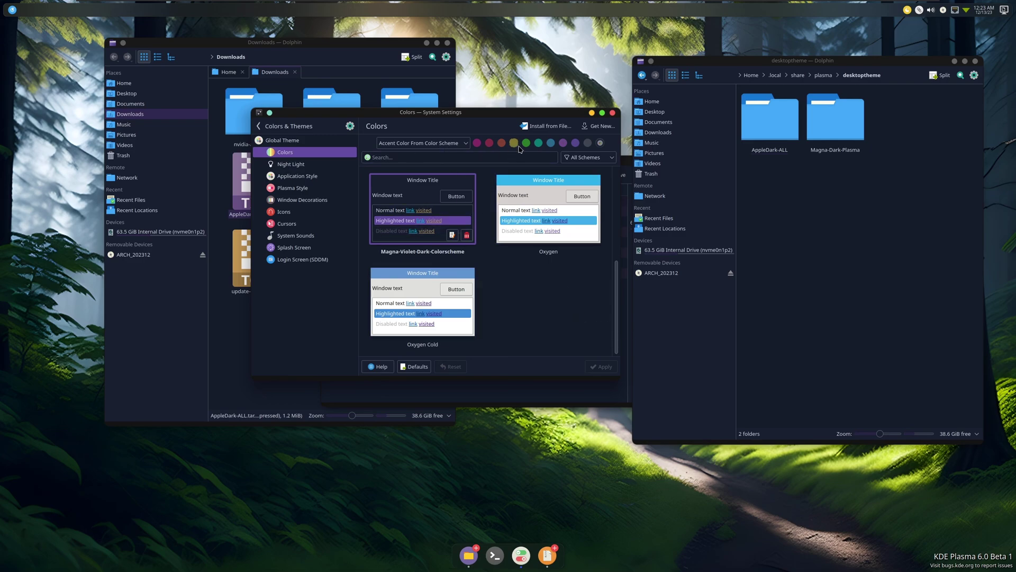
Step: Pick the custom lavender accent swatch and apply it to the colour scheme
left_click(563, 143)
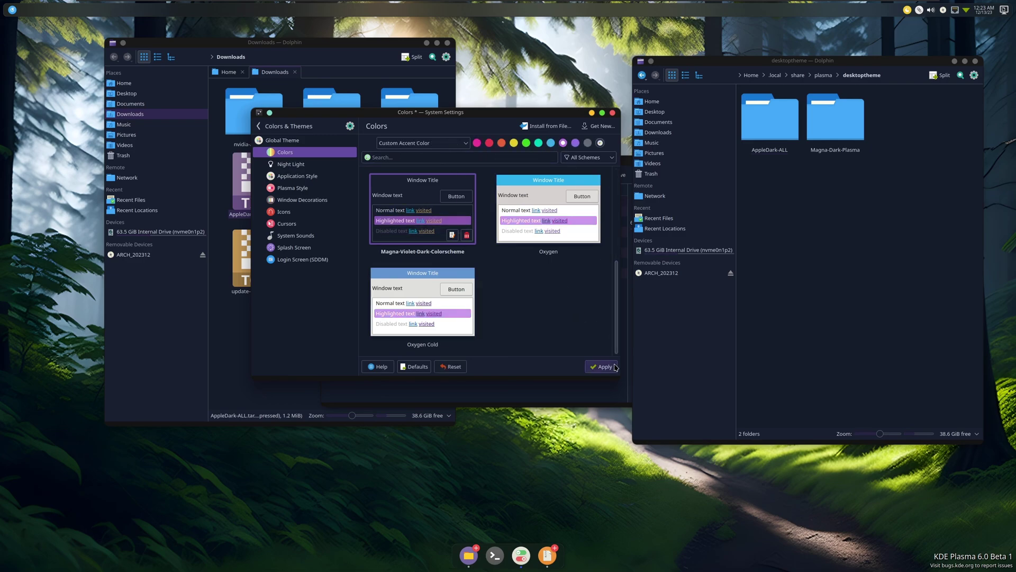
left_click(604, 366)
left_click(575, 144)
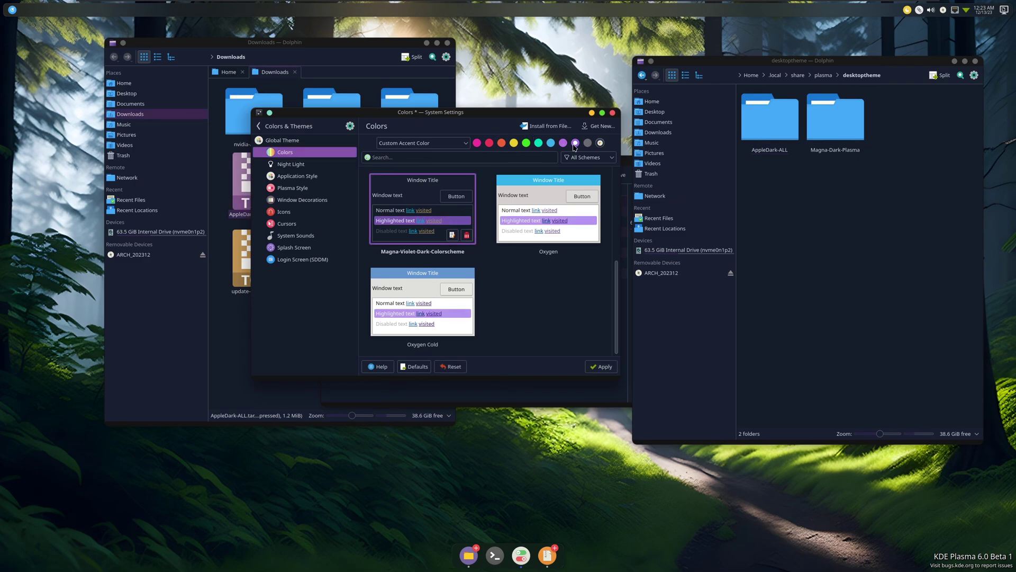
left_click(600, 363)
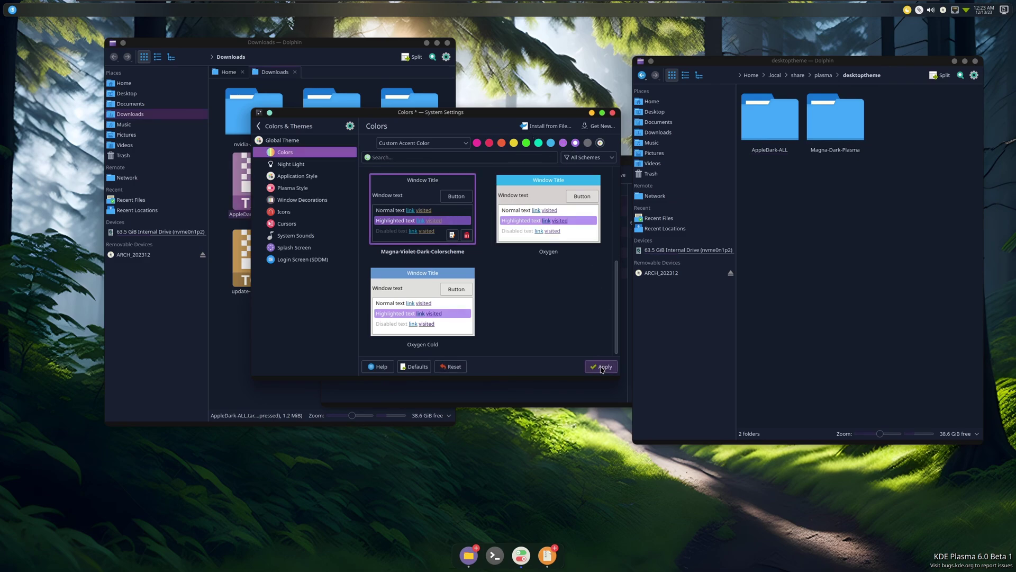
Step: Review the Application Style page and its icon and toolbar display options
left_click(302, 179)
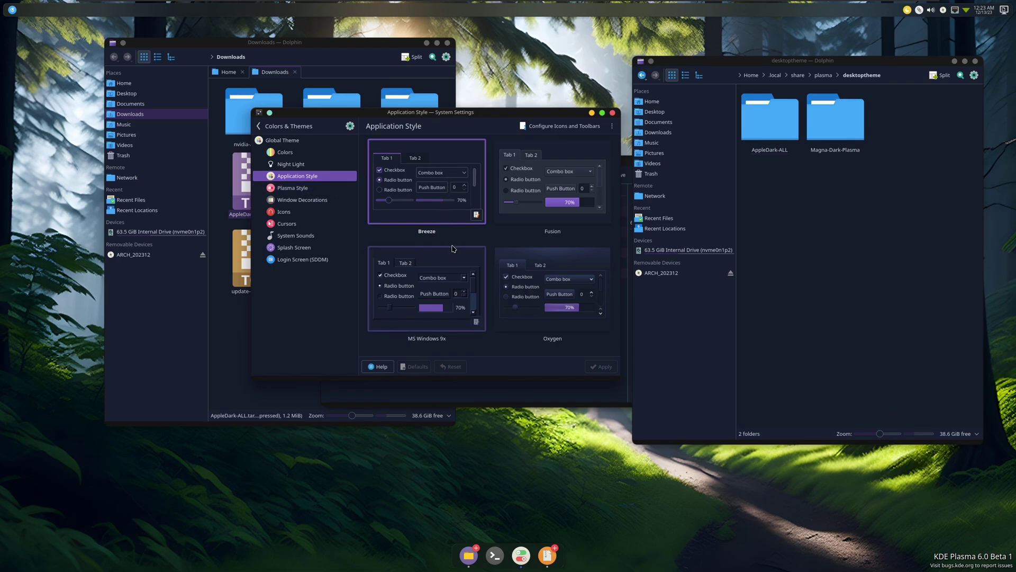
left_click(611, 126)
left_click(564, 126)
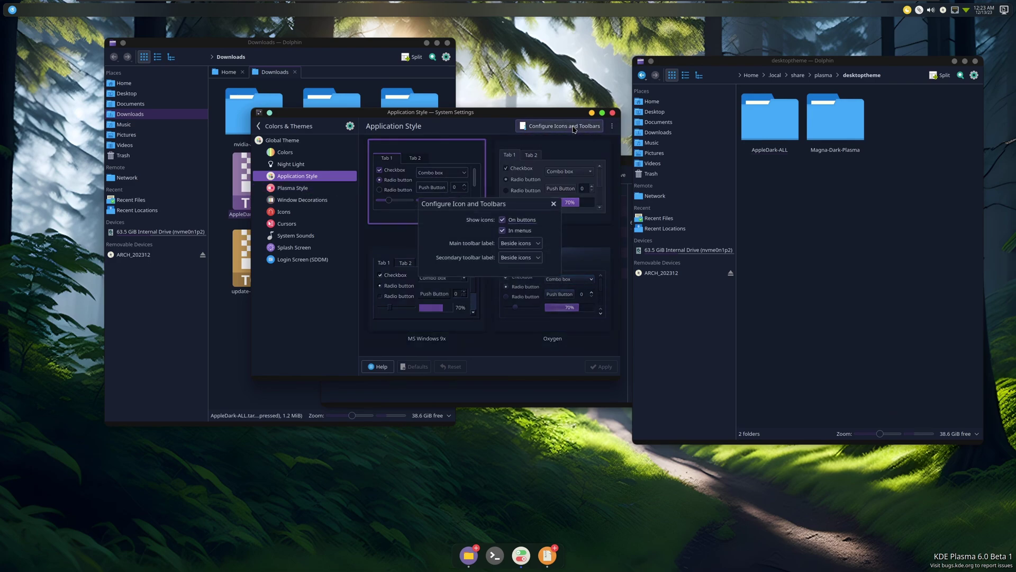
left_click(569, 190)
left_click(612, 126)
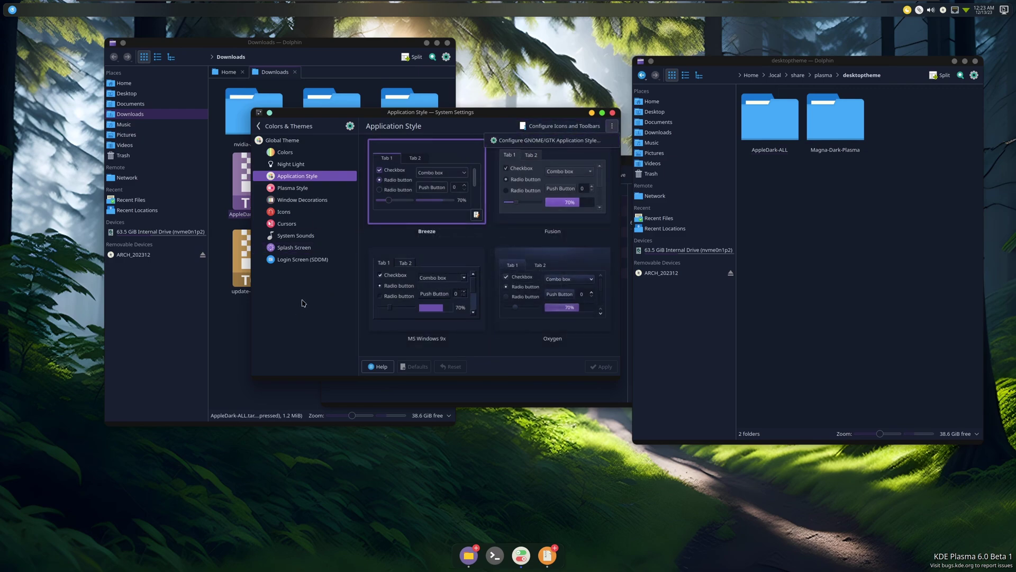
Step: Review the Plasma Style, Window Decorations, Icons and Cursors pages
left_click(310, 191)
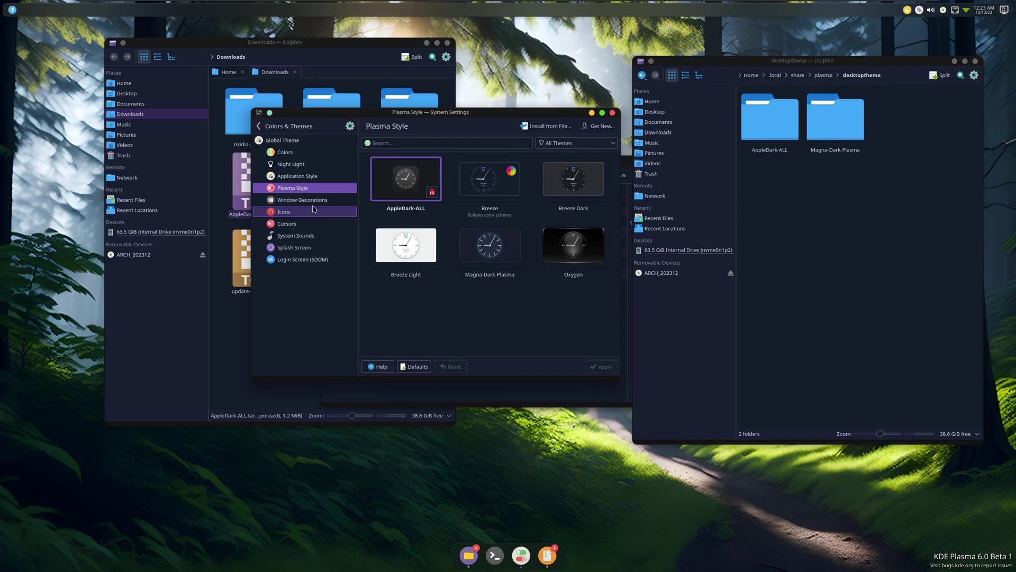
left_click(314, 210)
left_click(312, 201)
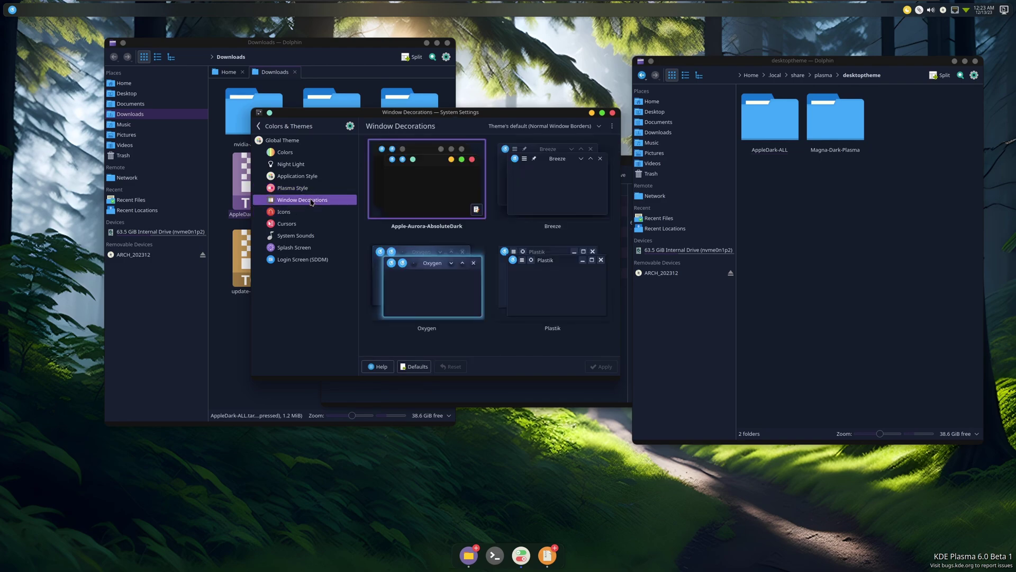
left_click(302, 212)
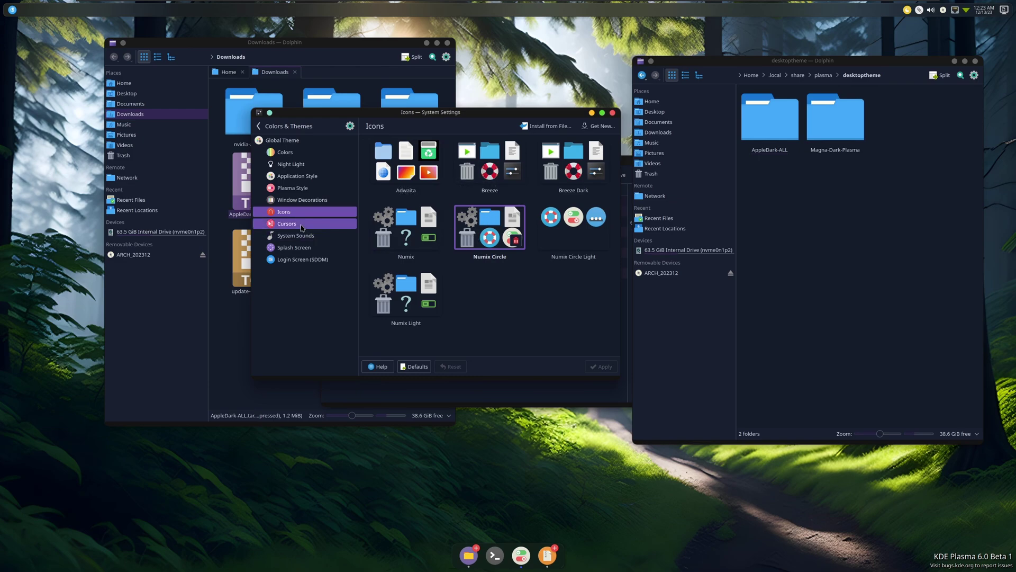
left_click(306, 223)
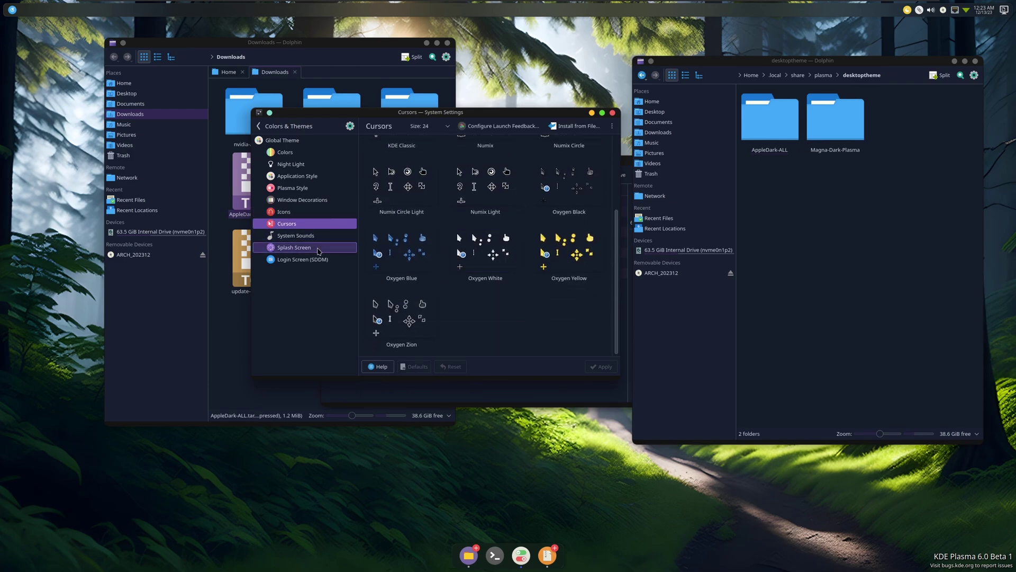
Step: Attempt to install the Vivid-Splash splash screen and close the failed download
left_click(298, 246)
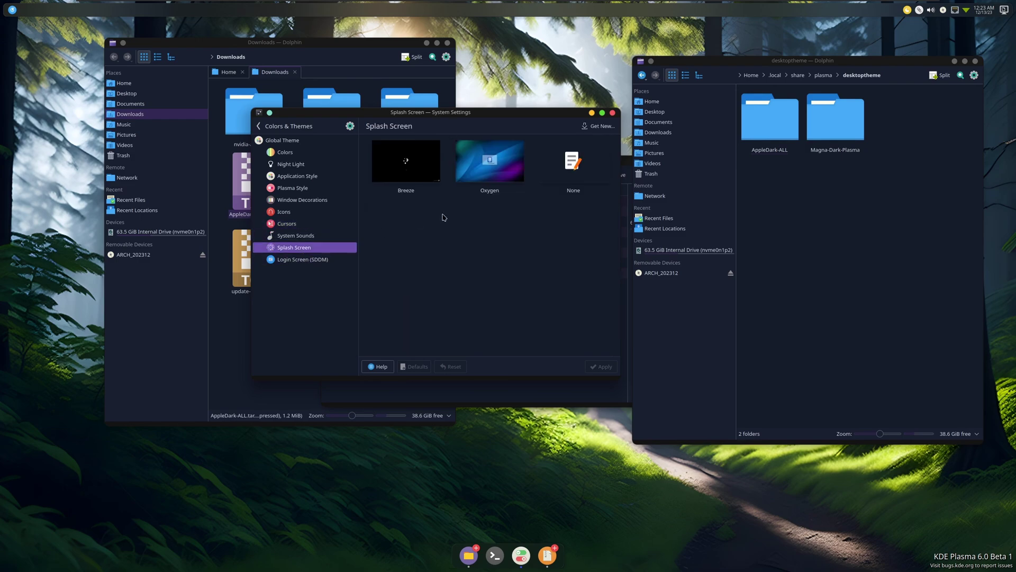
left_click(598, 125)
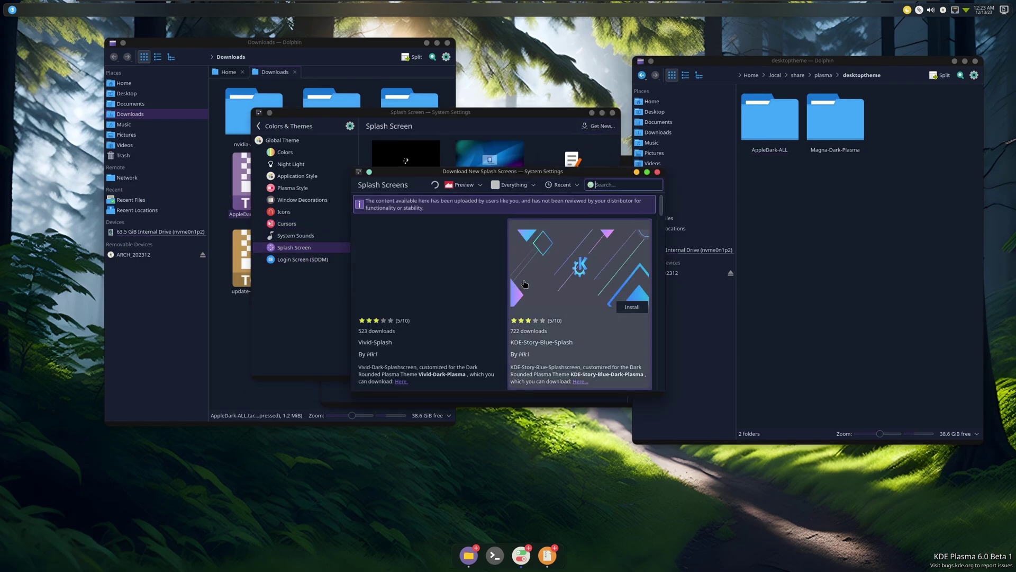
mouse_move(427, 271)
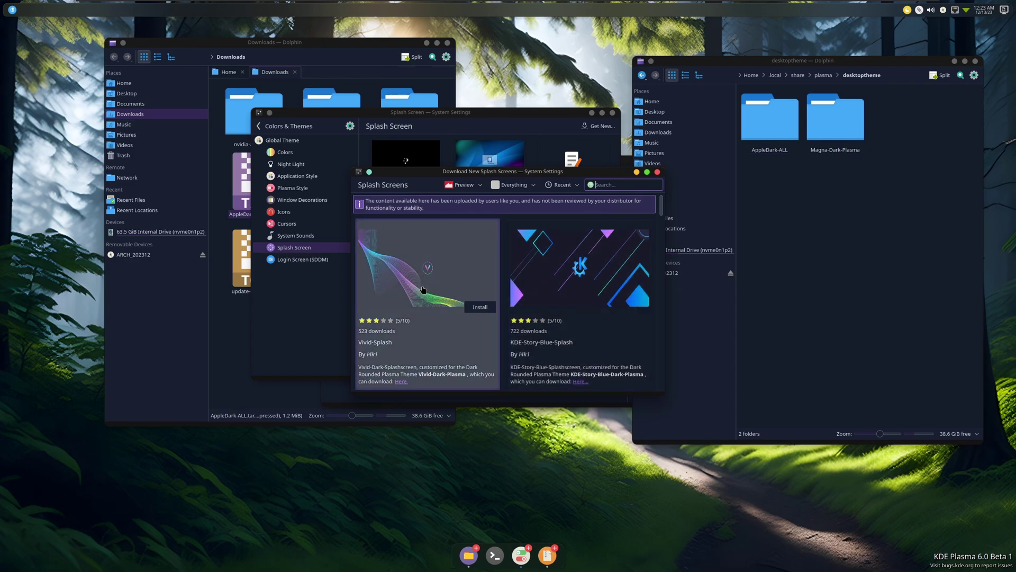
left_click(422, 289)
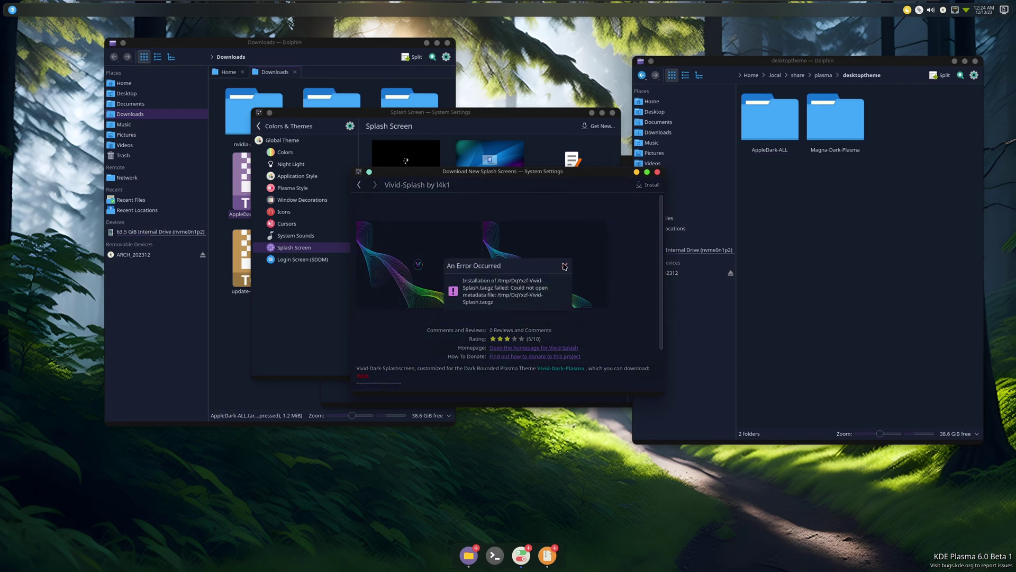
left_click(564, 265)
left_click(658, 172)
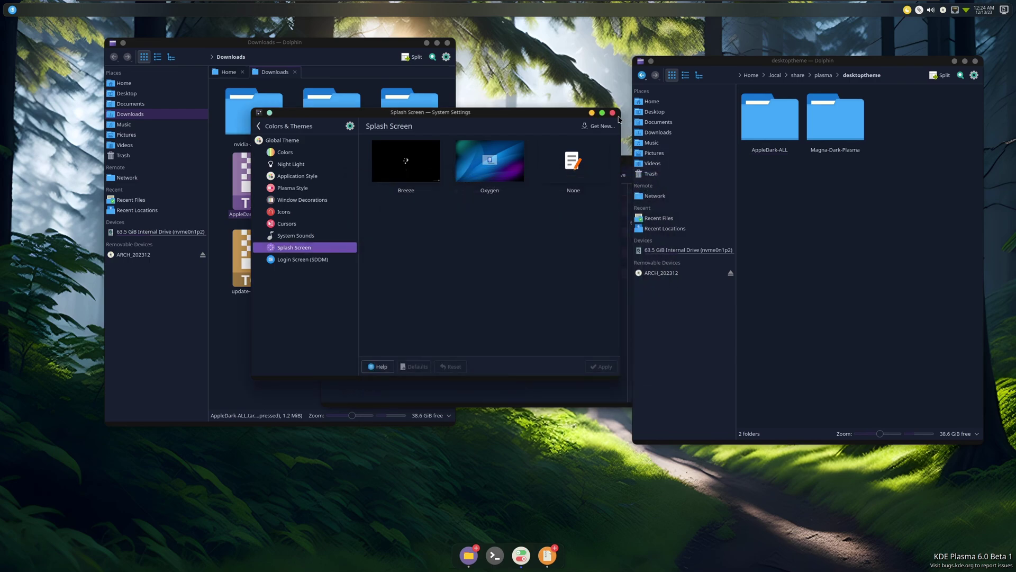
Step: Close System Settings and the Downloads Dolphin window
left_click(613, 112)
left_click(449, 44)
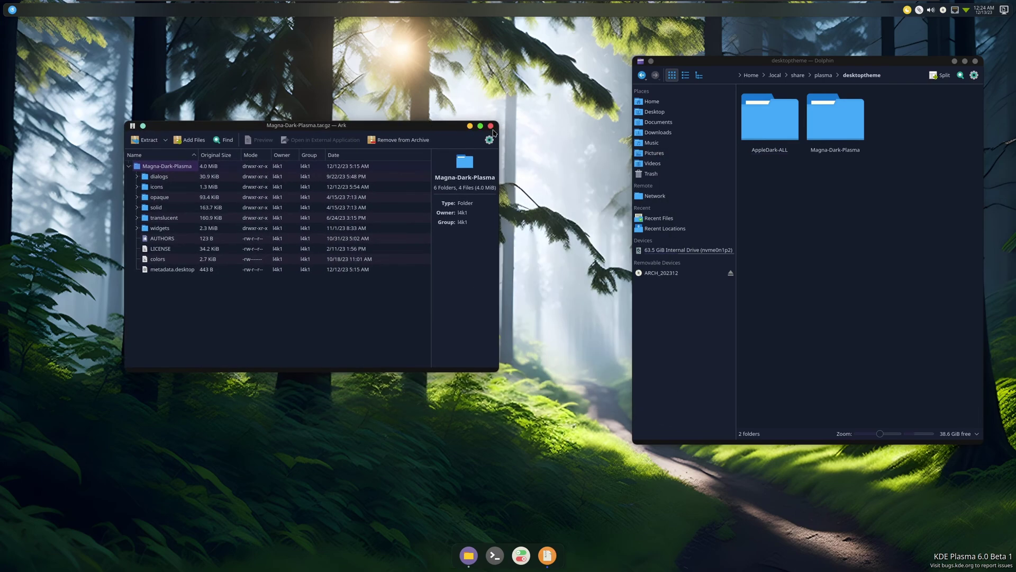
Step: Close the Magna-Dark-Plasma archive and the desktoptheme folder window, clearing the desktop
left_click(491, 127)
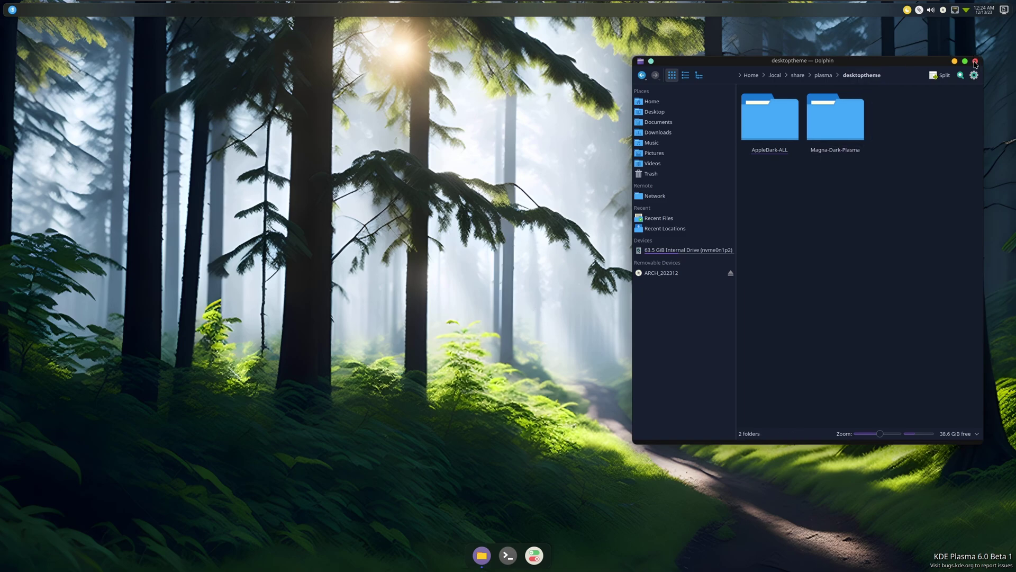
left_click_drag(780, 64, 194, 49)
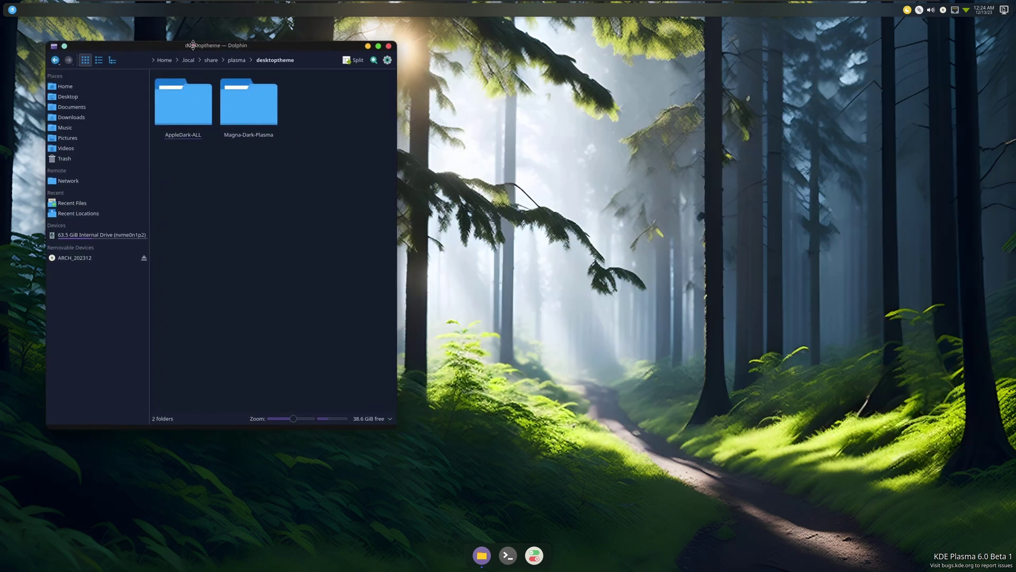
left_click(388, 47)
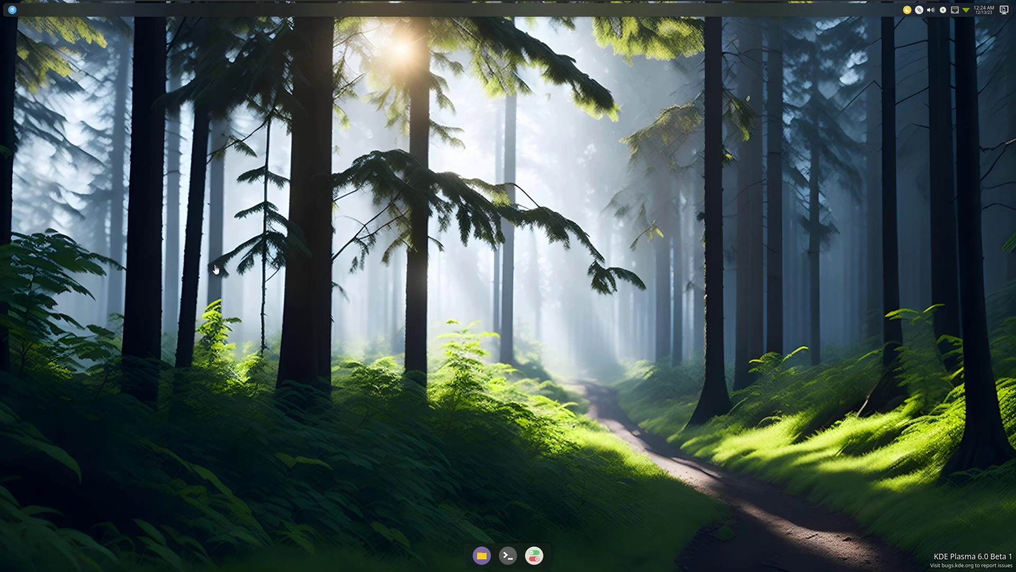
Step: Give the application launcher the blue Windows-style icon from the icon library and apply it
right_click(12, 10)
left_click(80, 29)
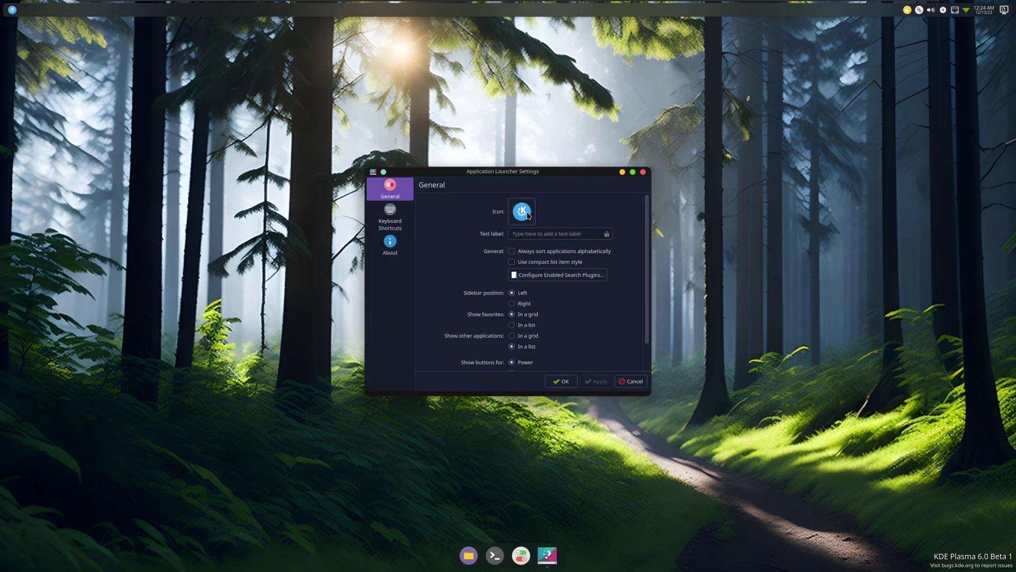
left_click(529, 215)
left_click(554, 239)
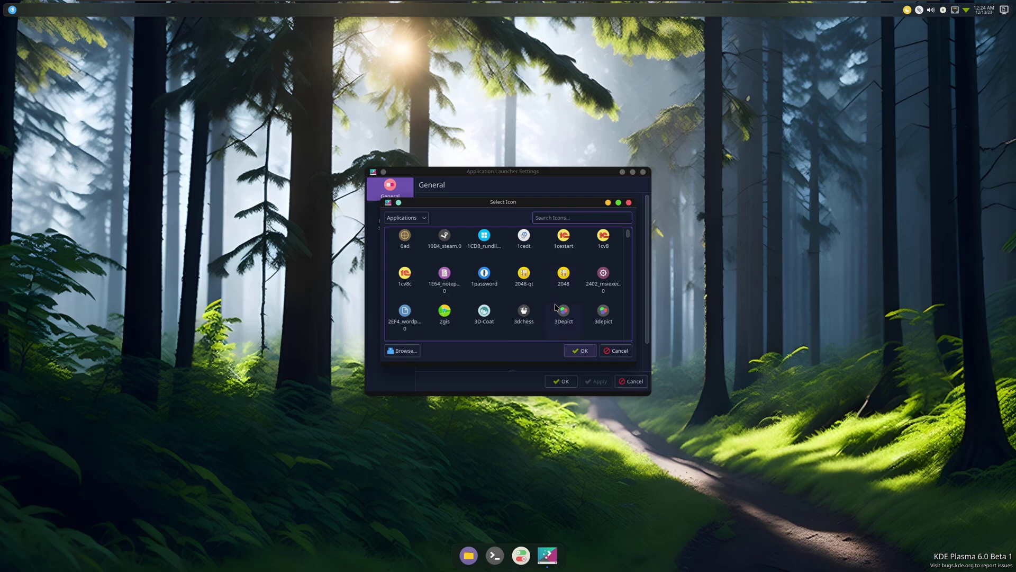
left_click(483, 239)
left_click(581, 350)
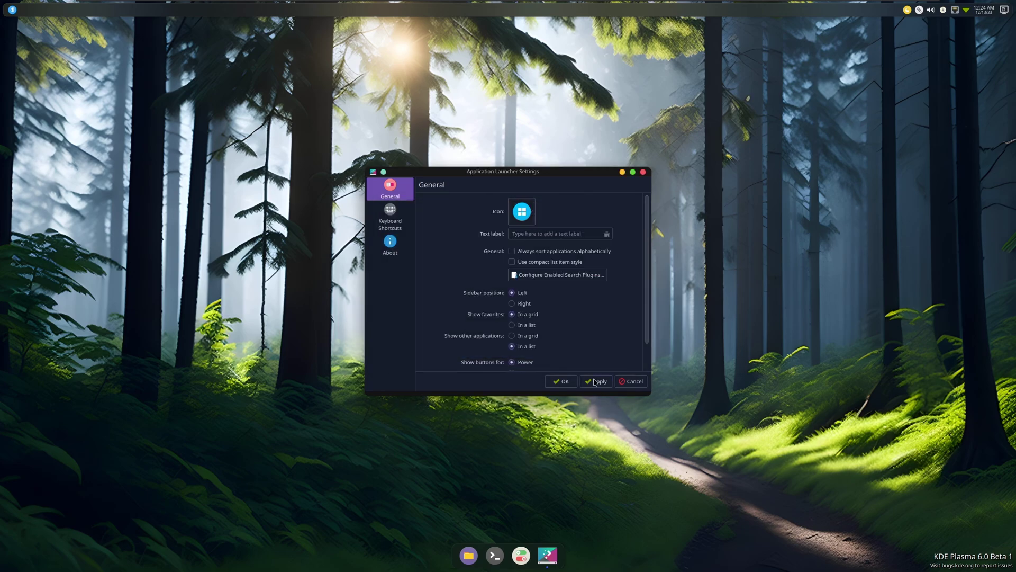
left_click(560, 381)
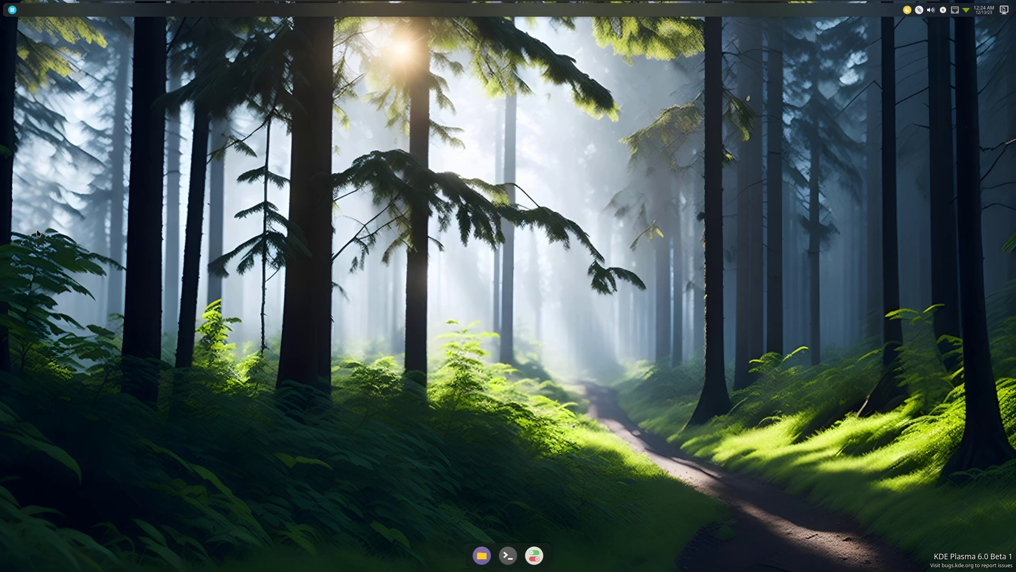